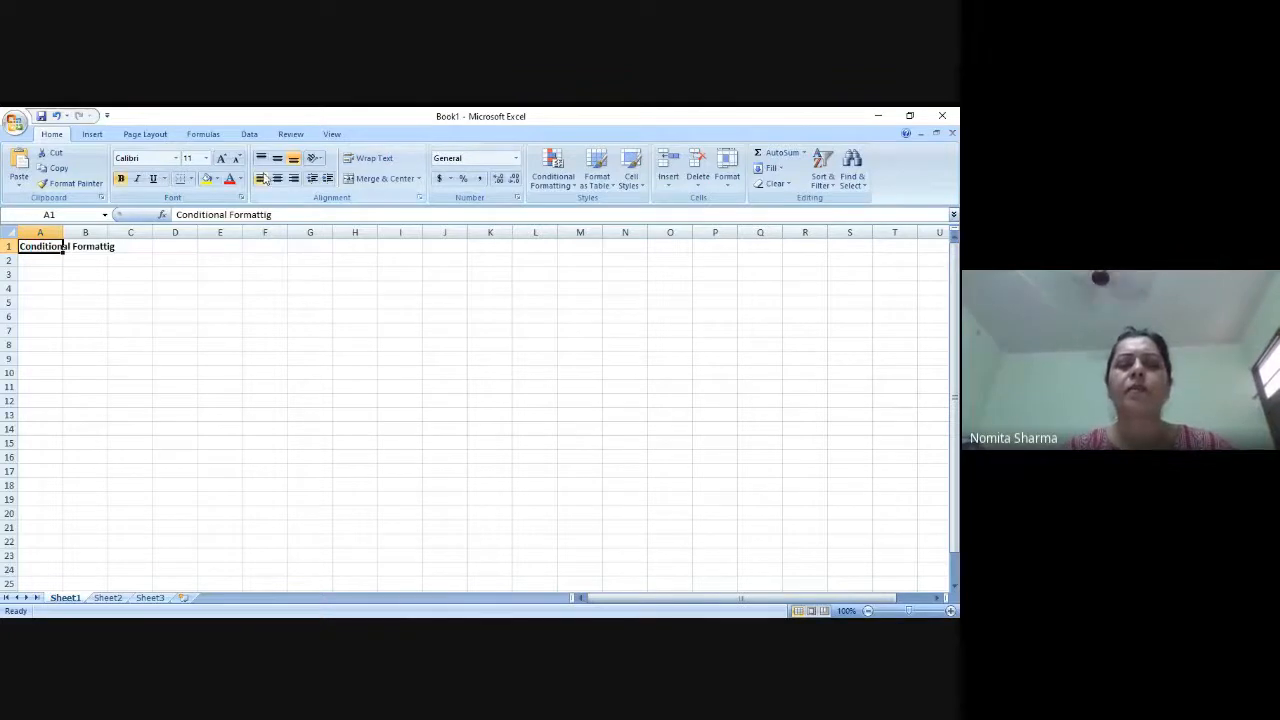
- Fill the title cells A1 and B1 with yellow
left_click(205, 182)
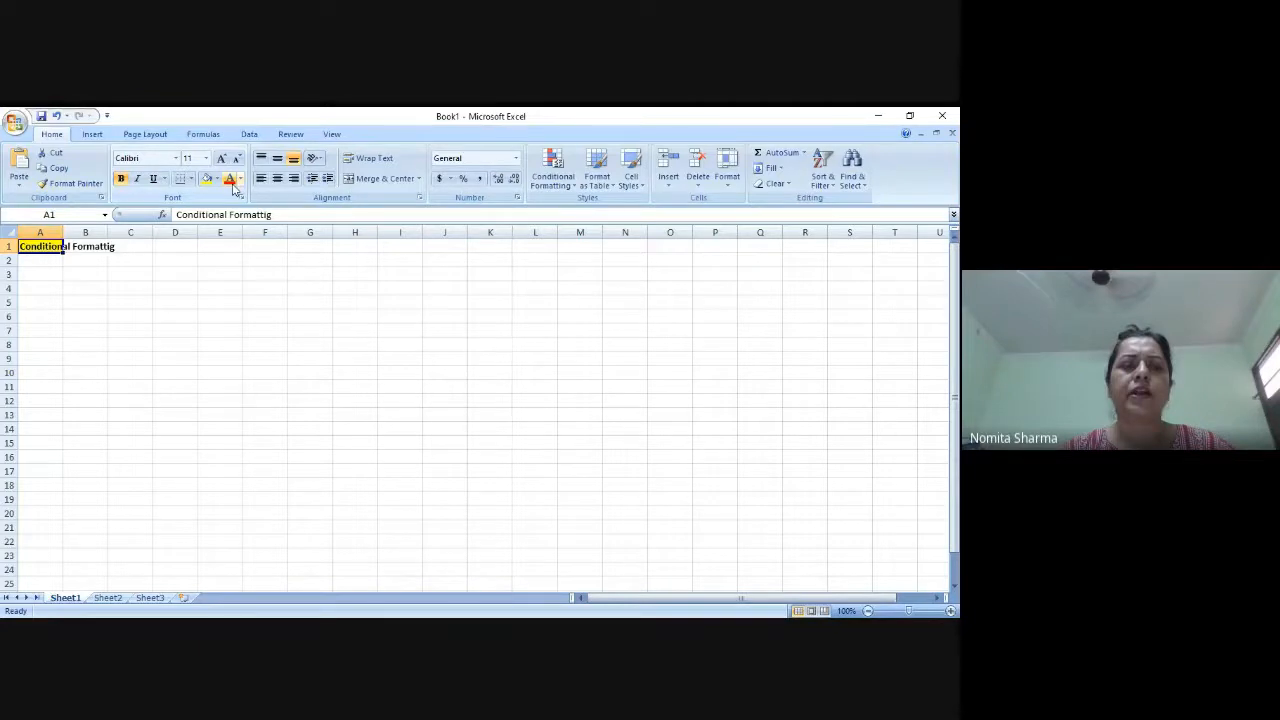
left_click(97, 243)
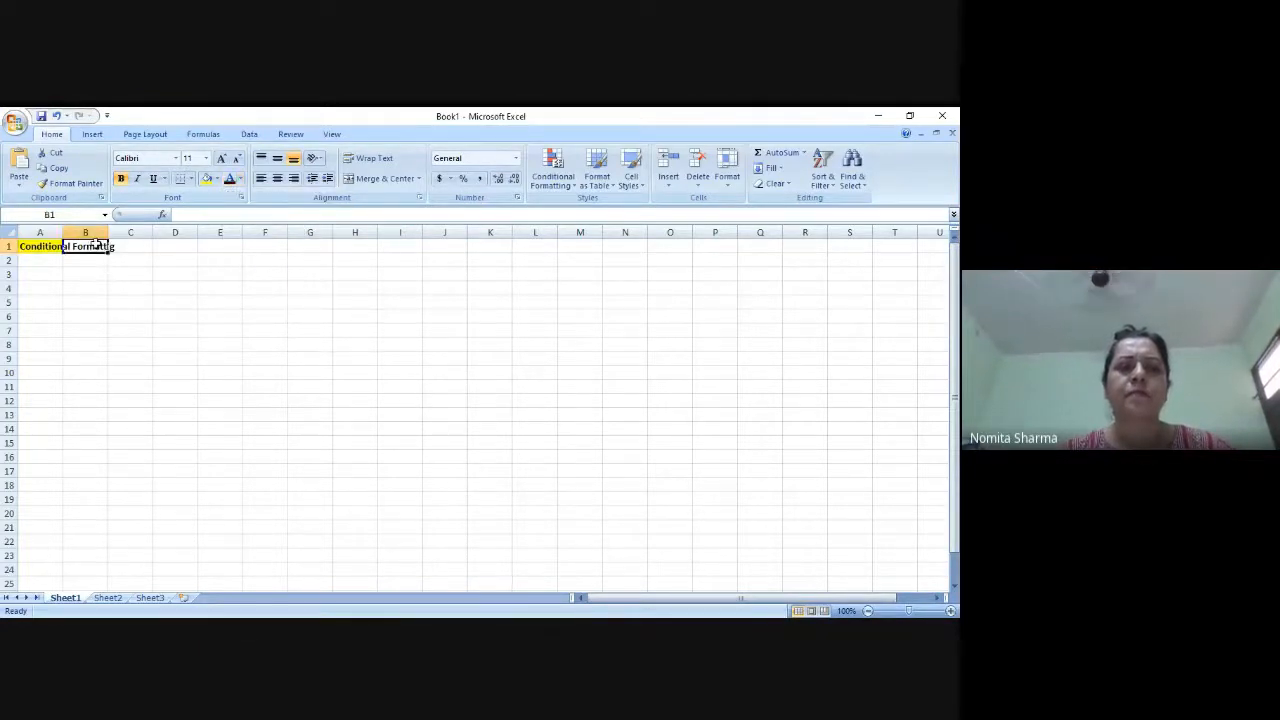
left_click(206, 178)
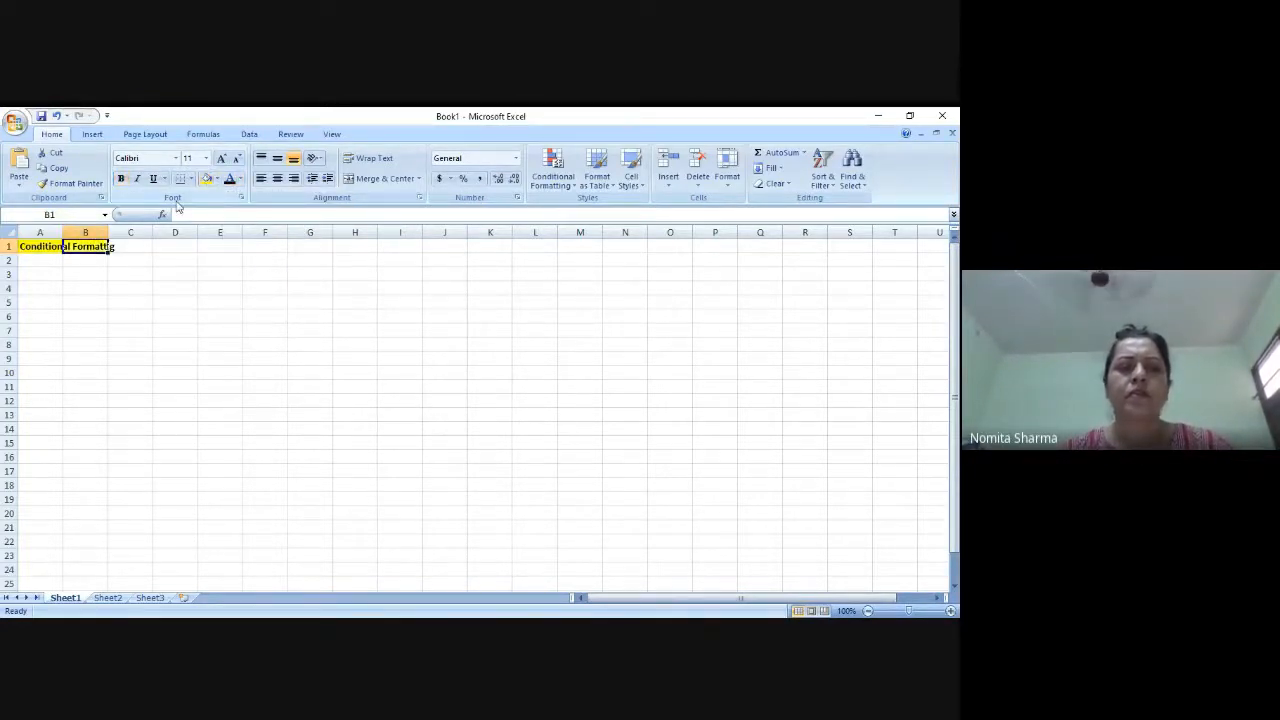
- Enter the column headings Number, Text, Dates and Number in cells B4 to E4
left_click_drag(56, 317, 45, 270)
left_click(47, 276)
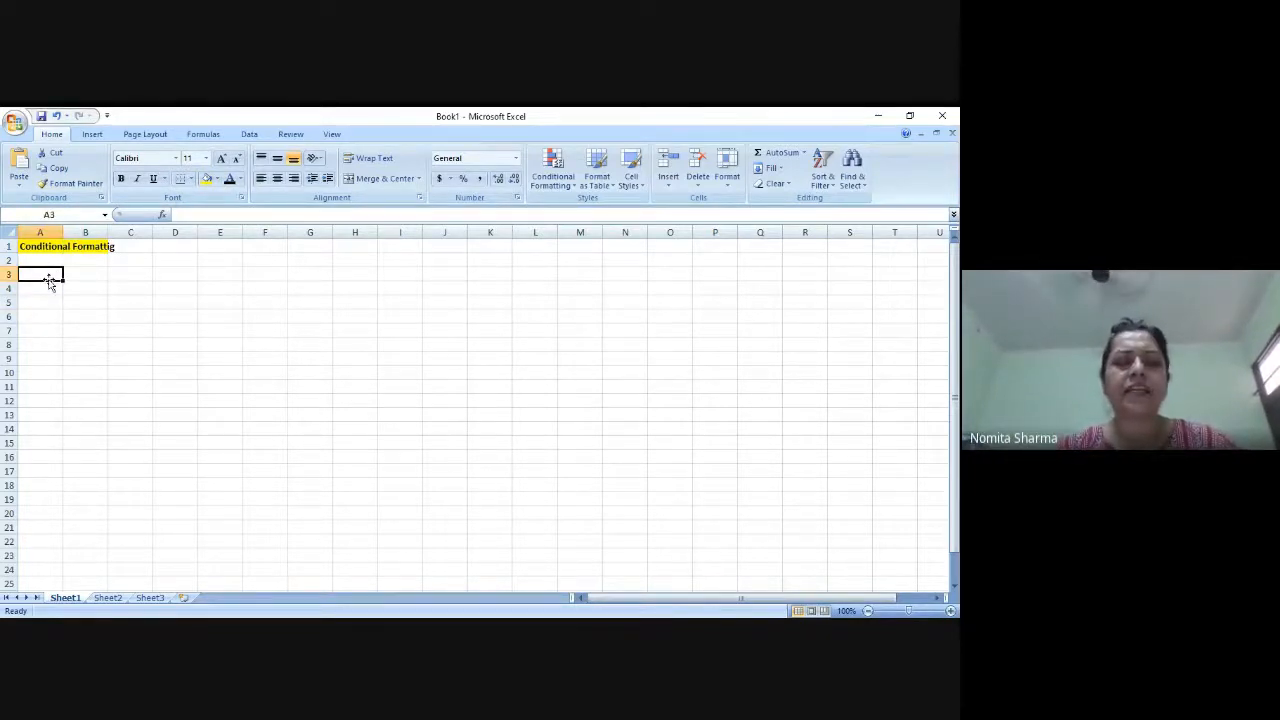
key("Down")
key("Right")
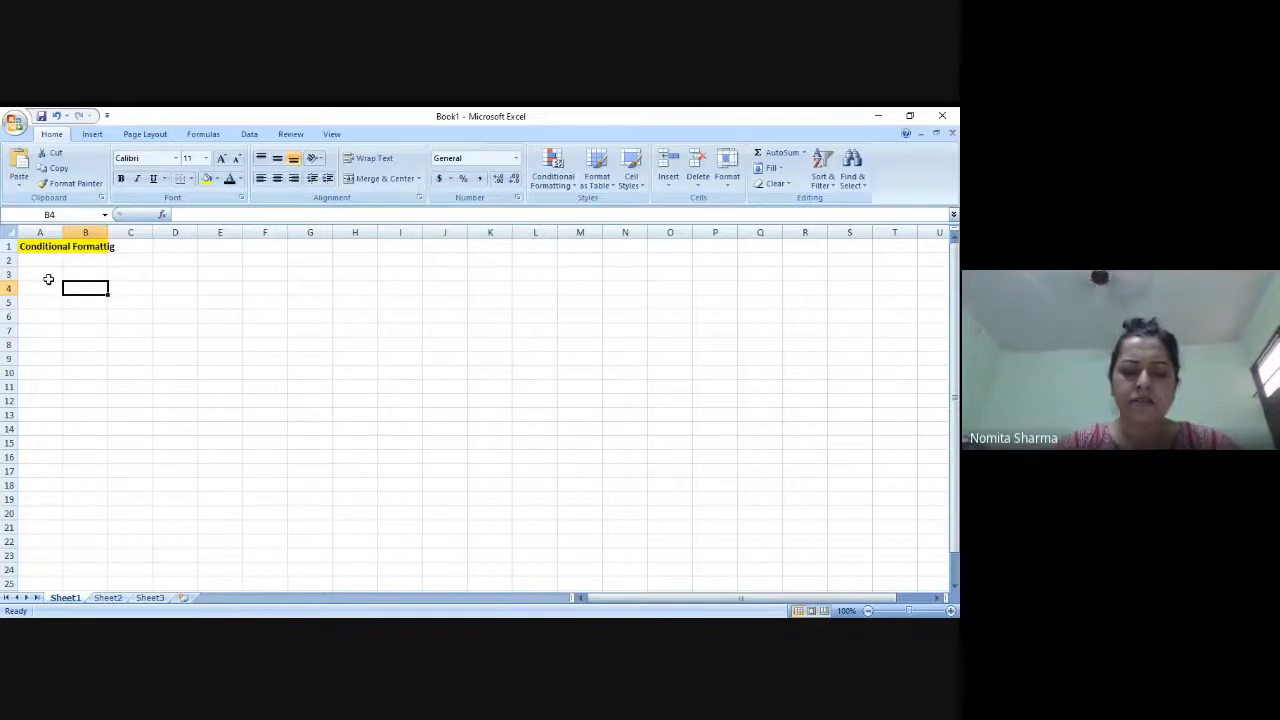
type("Number")
key("Right")
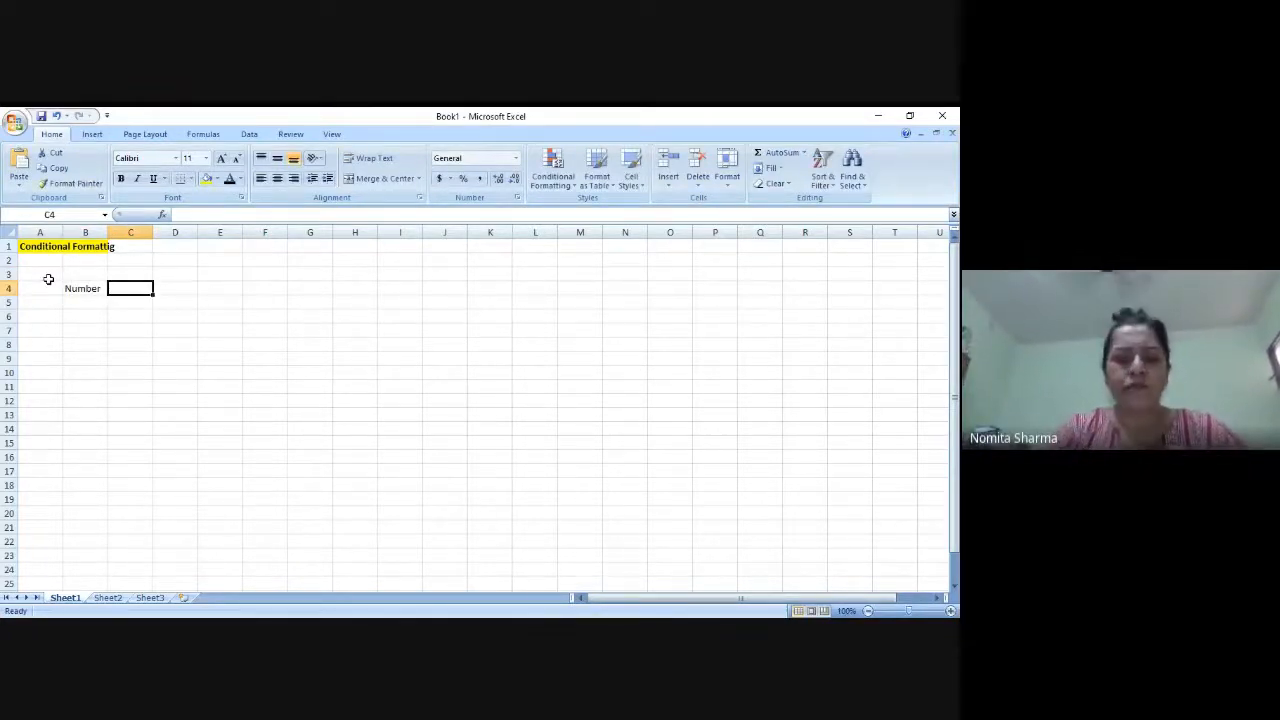
type("1ext")
key("Right")
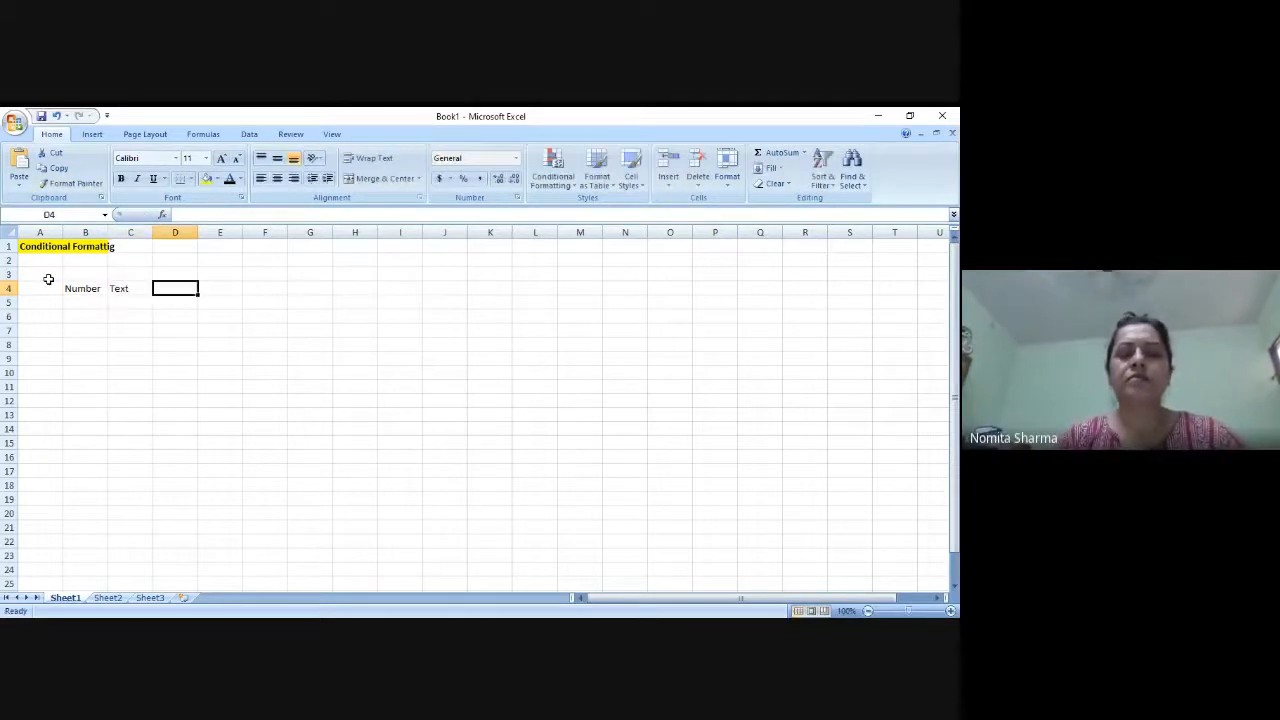
type("Dates")
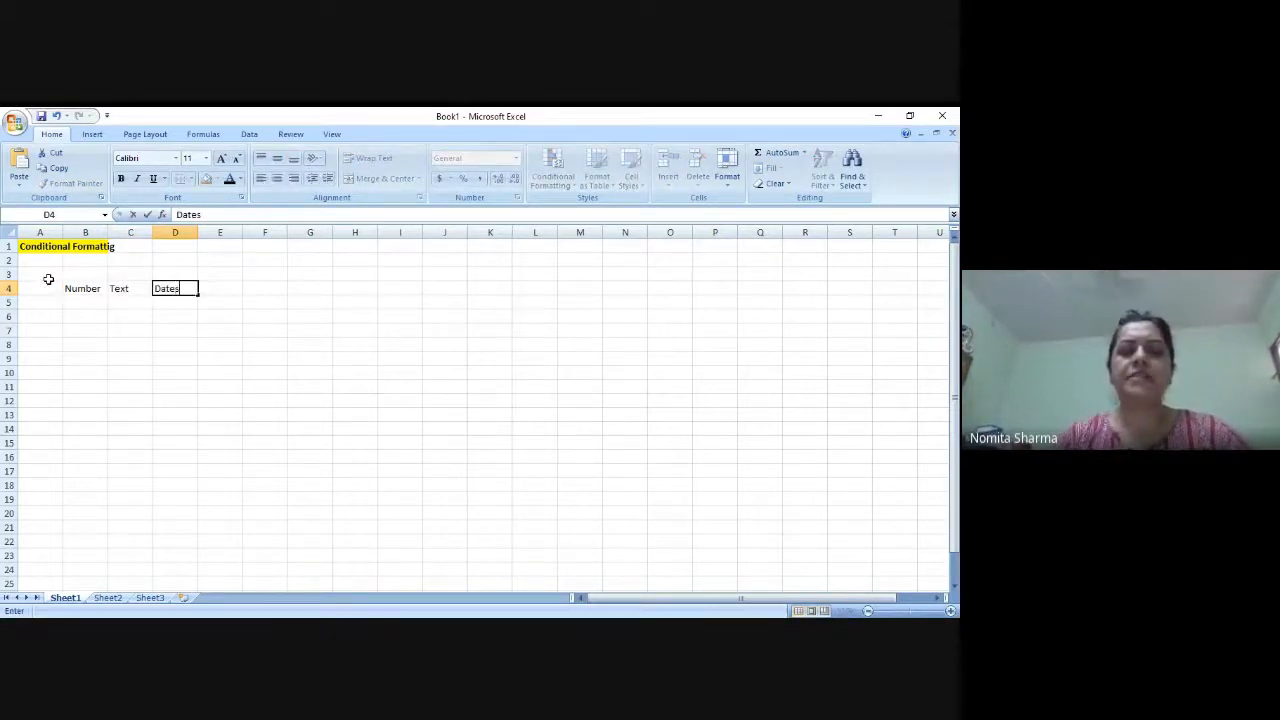
key("Right")
type("Number")
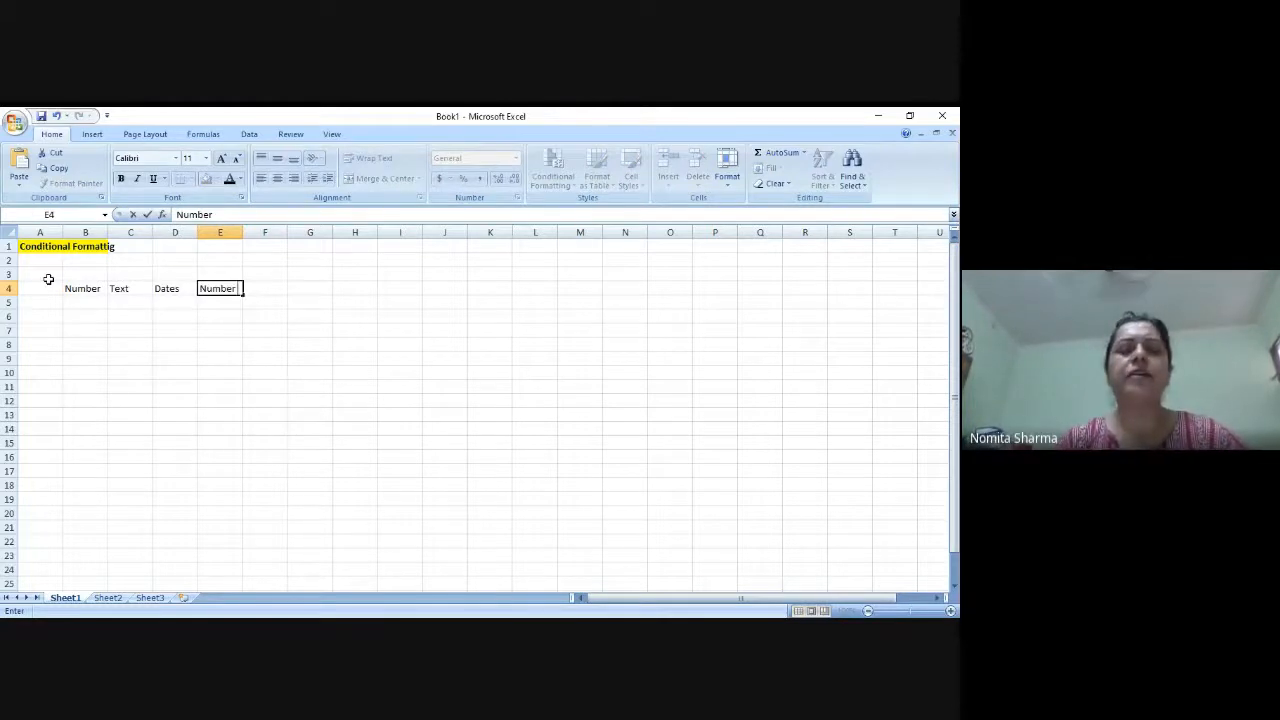
key("Return")
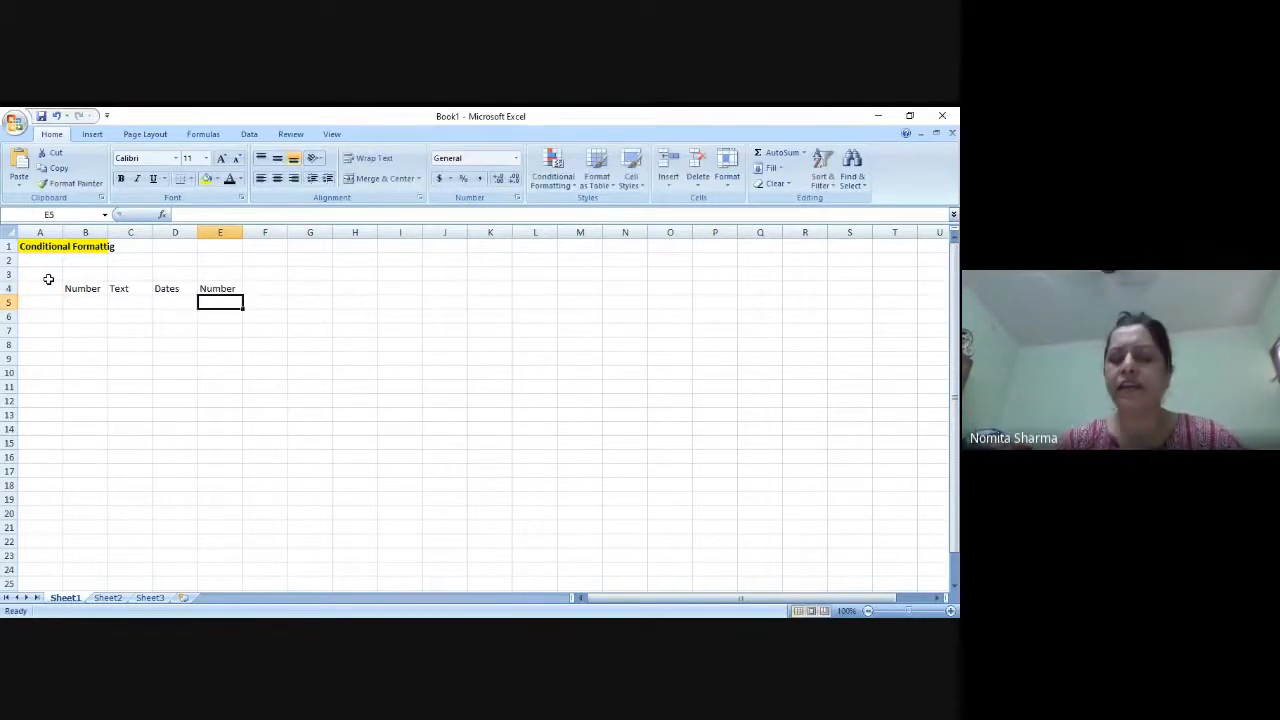
- Enter 10, 20, 30 and 40 in cells B5 to B8 under the first Number heading
key("Left")
key("Left")
key("Left")
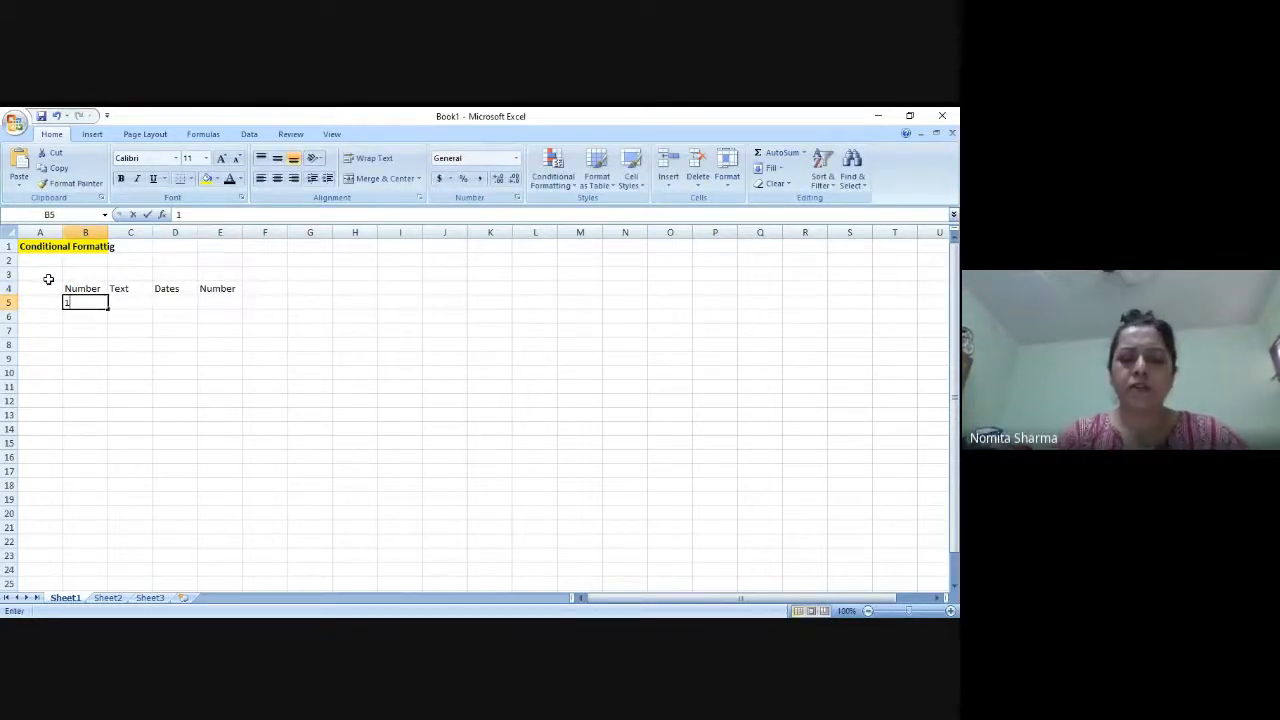
type("10")
key("Return")
type("20")
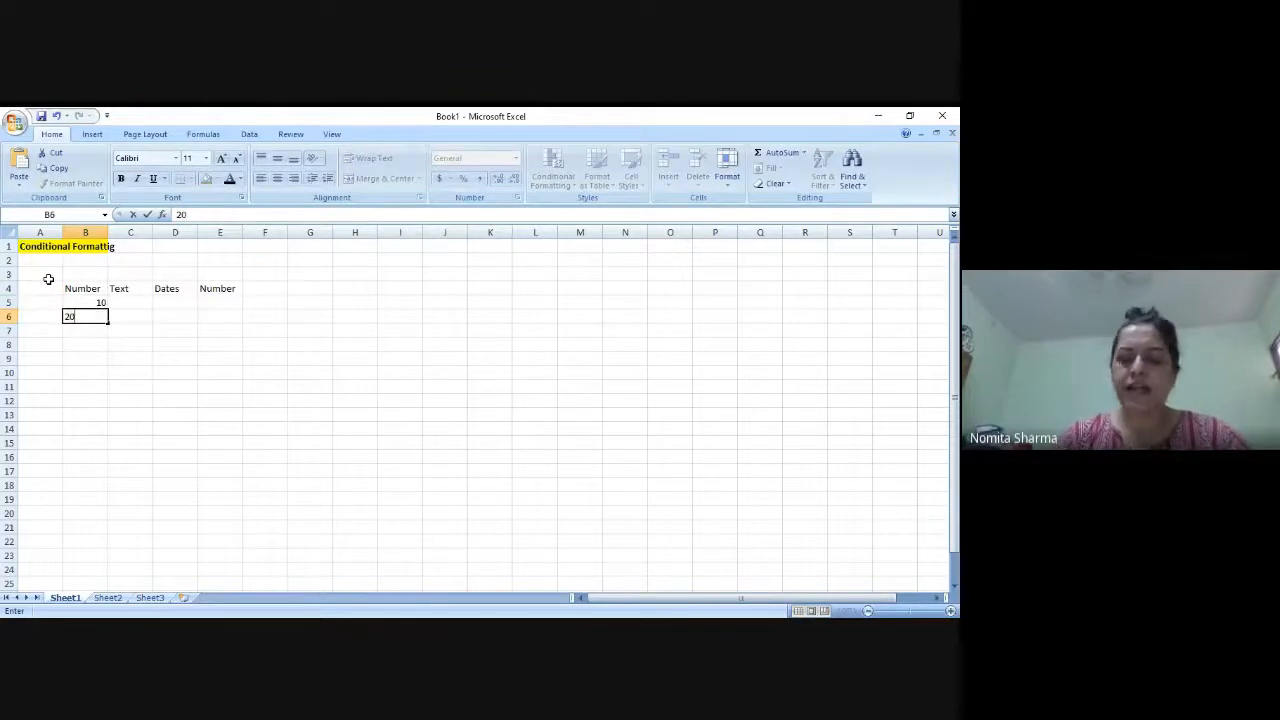
key("Return")
type("30")
key("Return")
type("40")
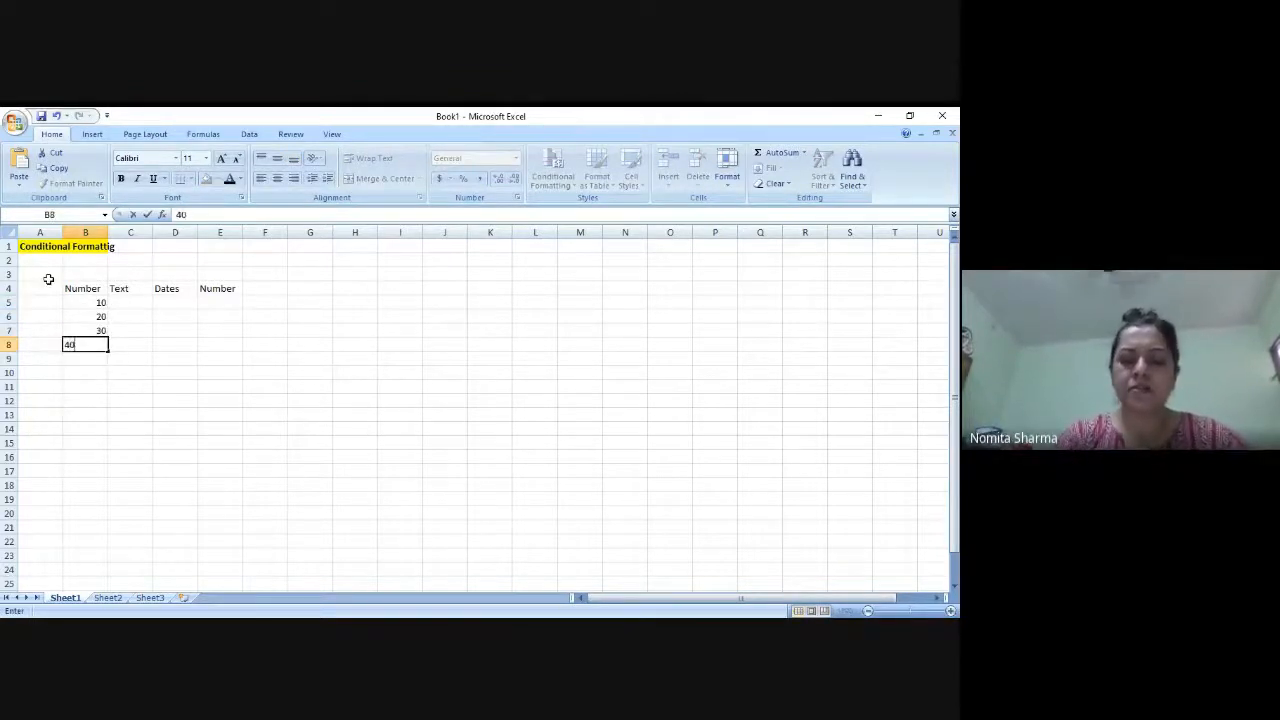
key("Return")
- Extend the number series from B7:B8 down to cell B14, continuing in steps of 10 to 100
key("Up")
key("Up")
key("shift+Down")
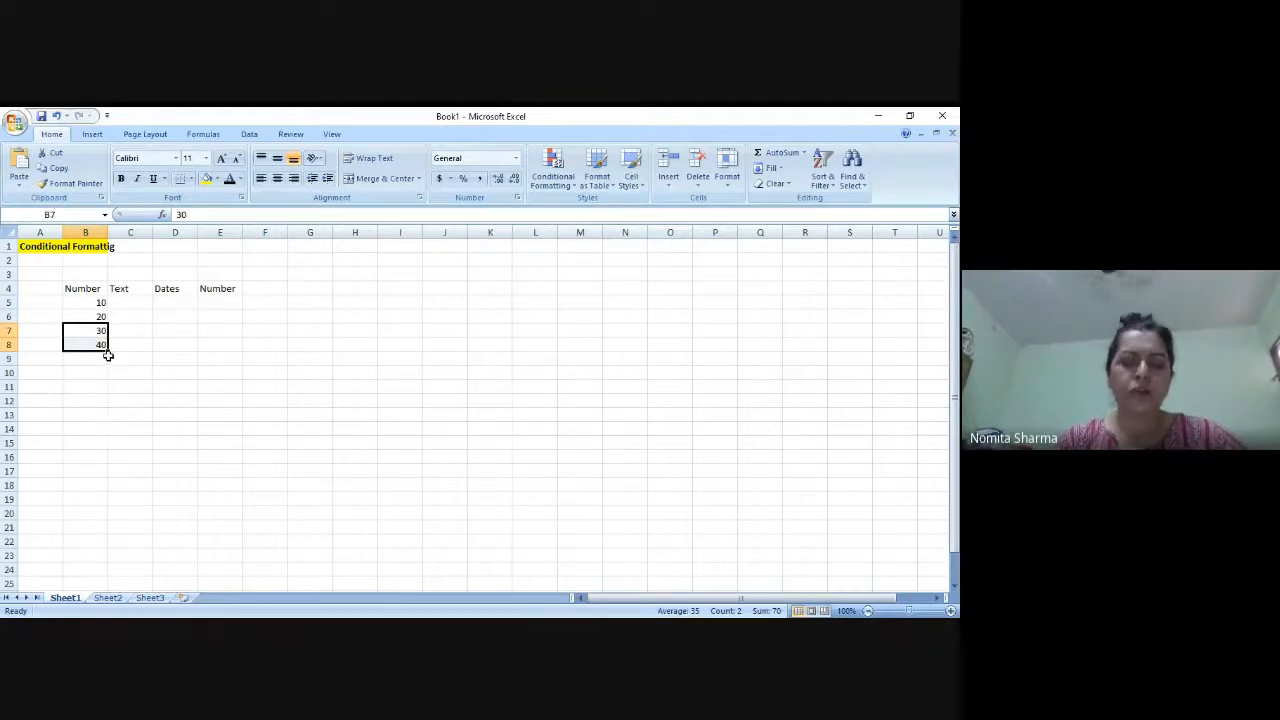
left_click_drag(107, 352, 108, 436)
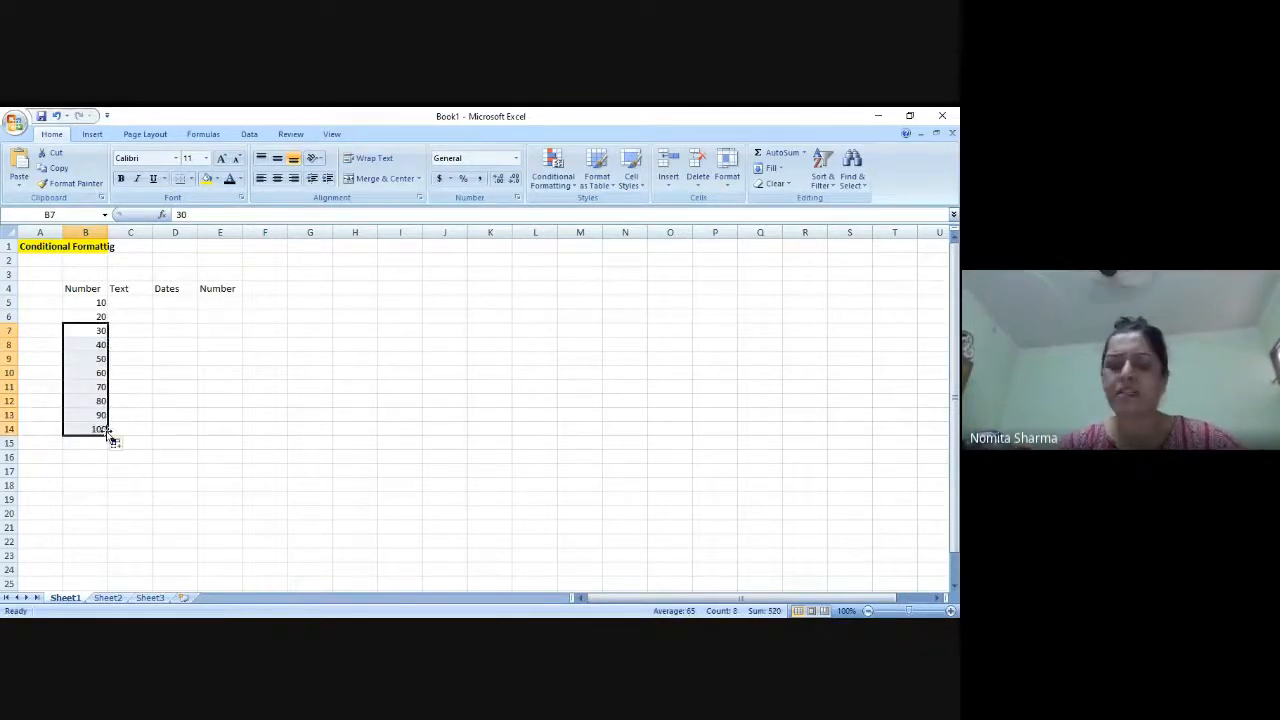
left_click(145, 305)
left_click(222, 313)
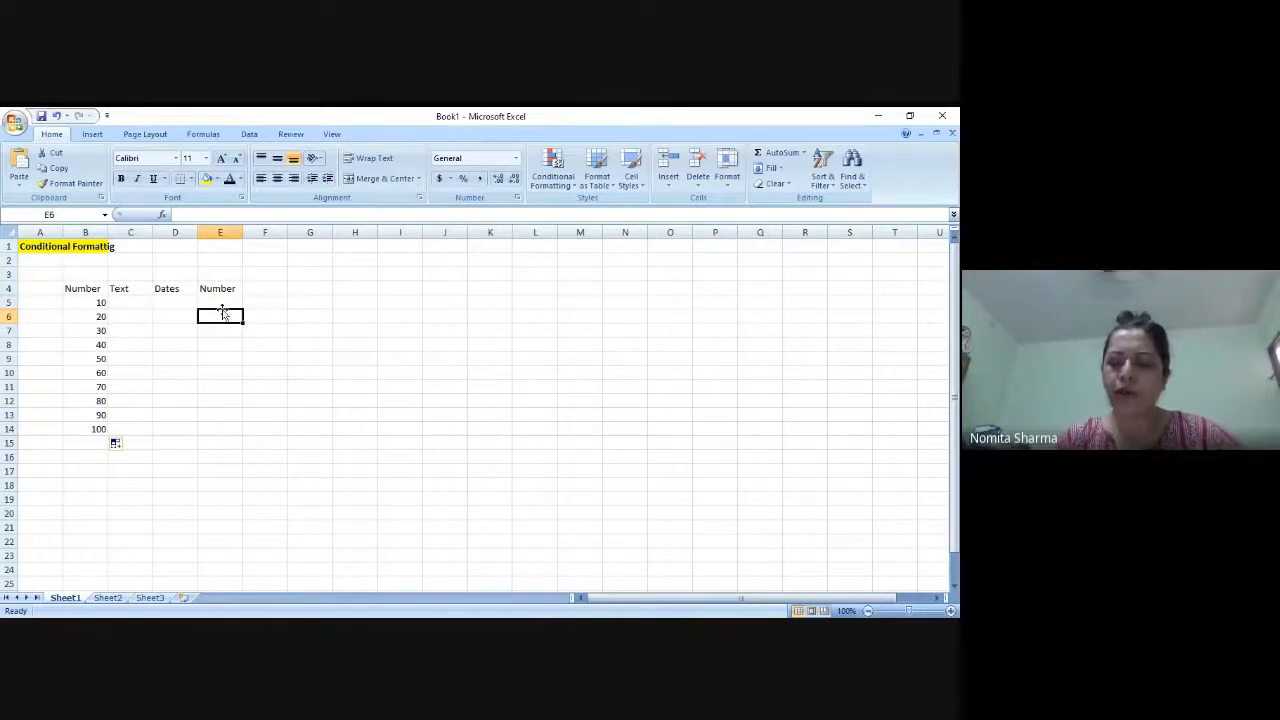
left_click(222, 305)
type("1020")
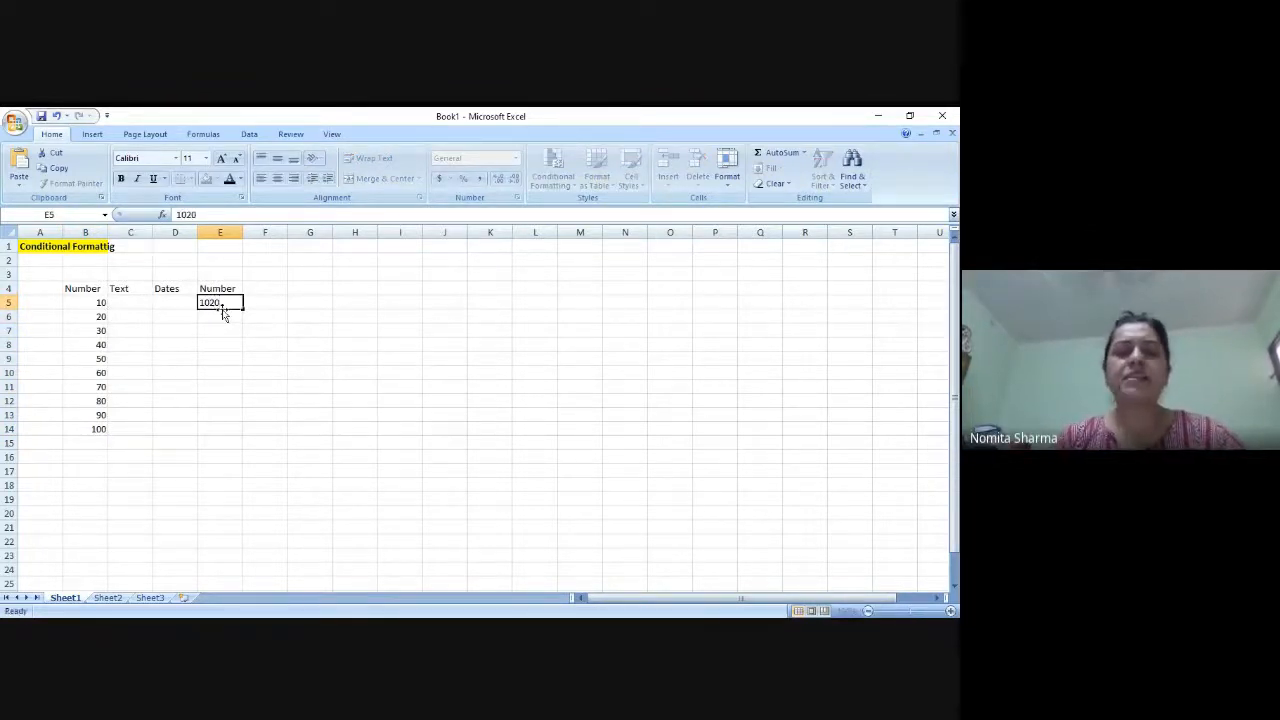
key("Return")
- Enter 10, 20 and 30 in cells E5 to E7 under the second Number heading
left_click(222, 306)
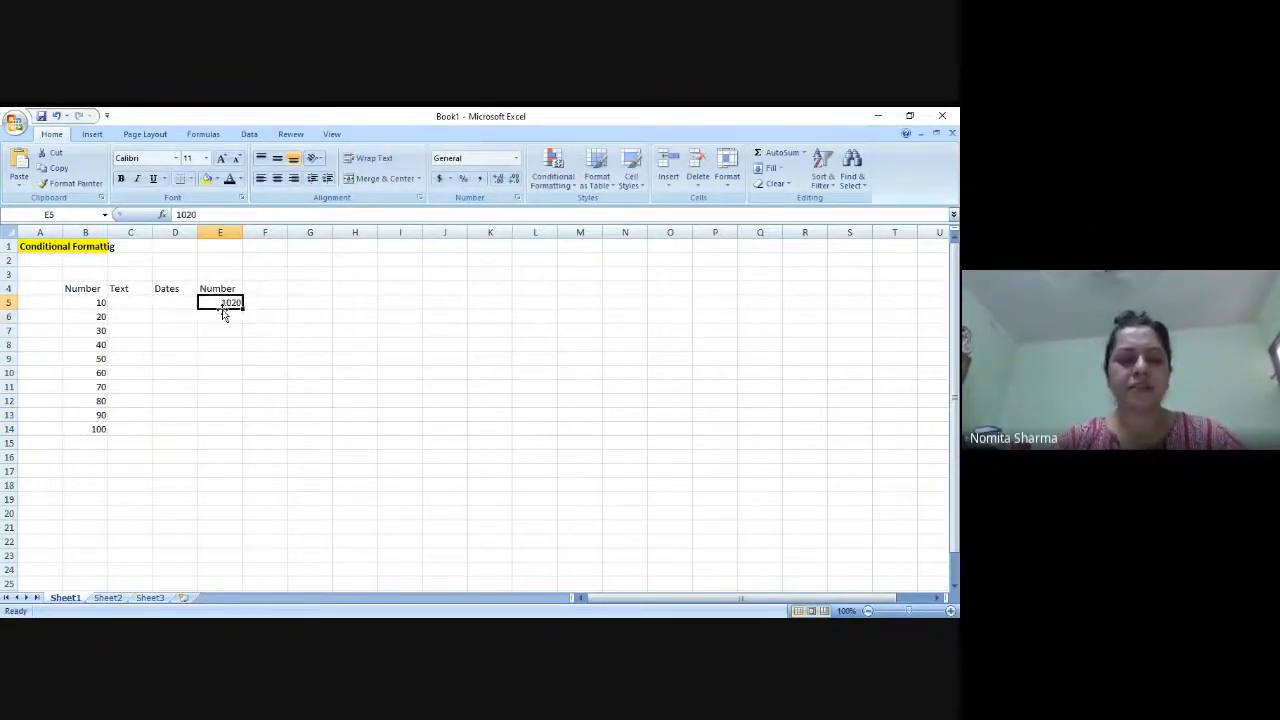
type("10")
key("Return")
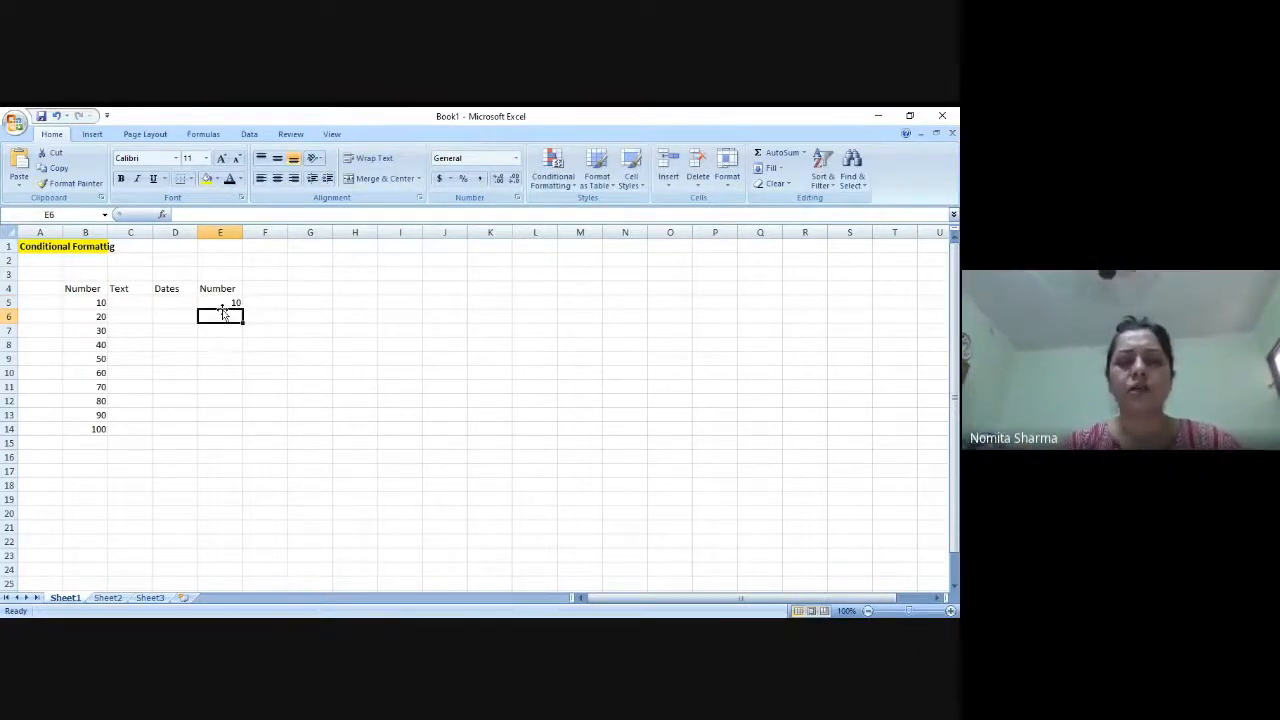
type("20")
key("Return")
type("30")
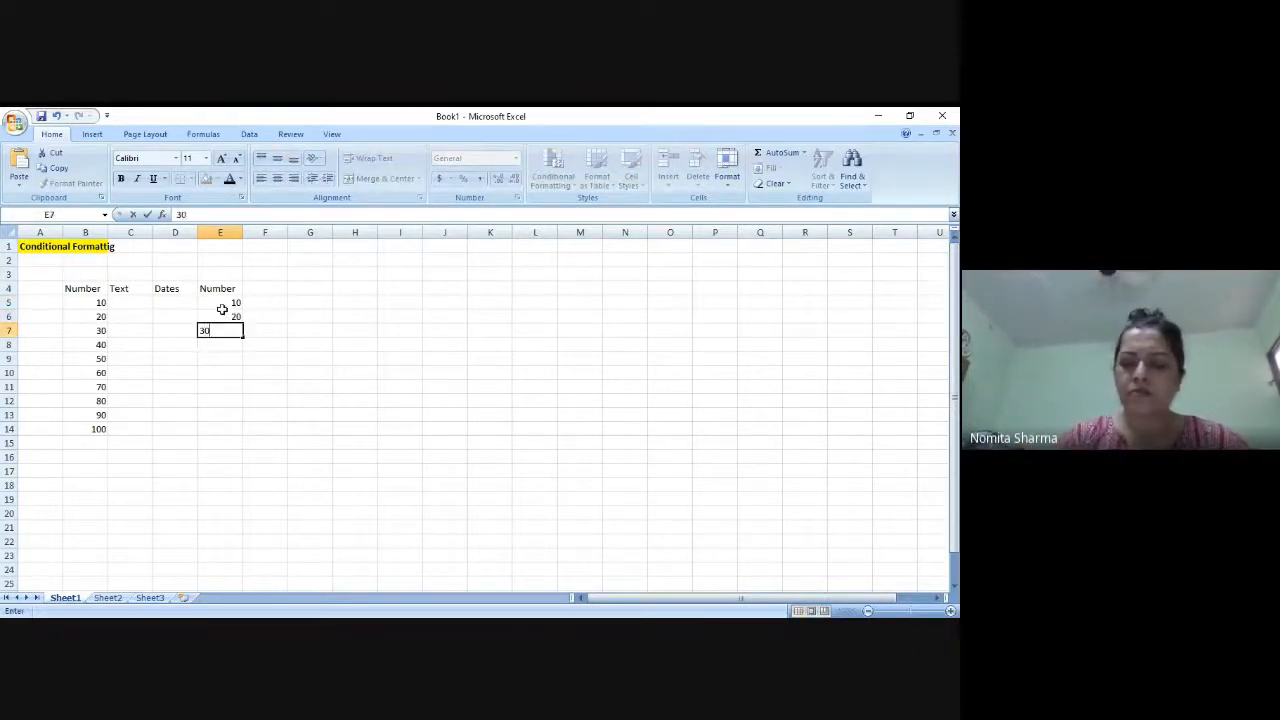
key("Return")
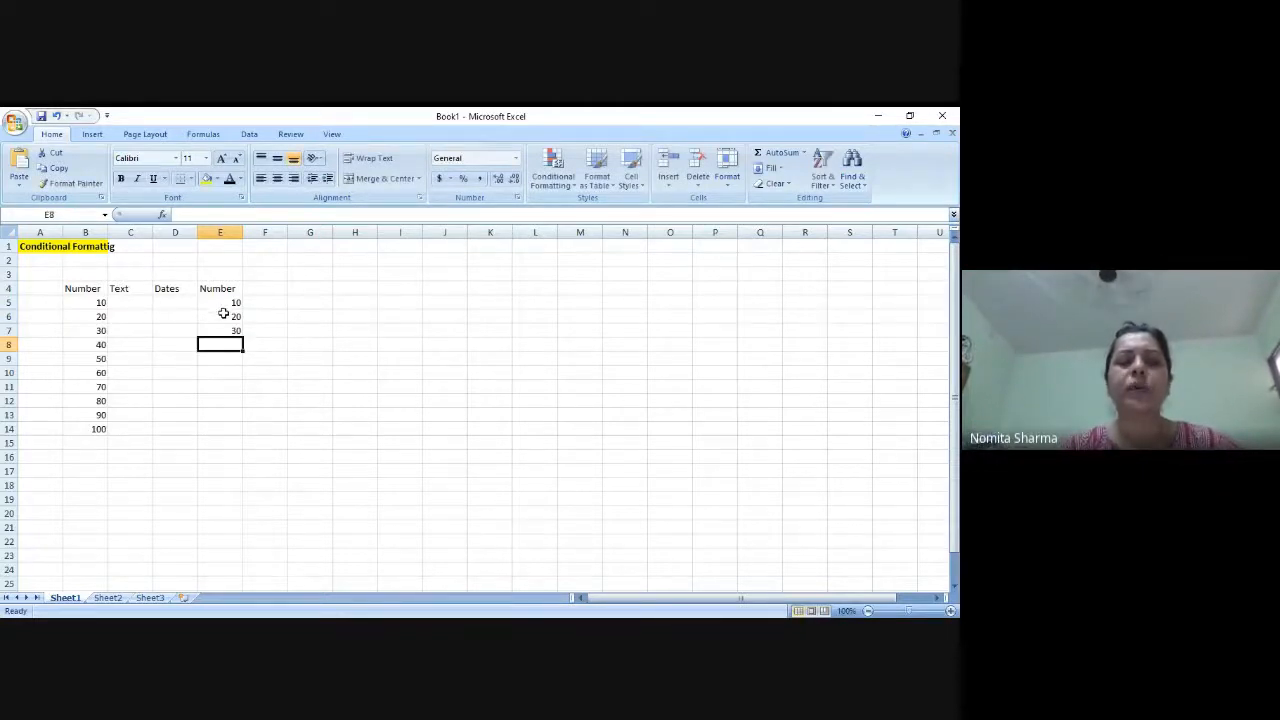
- Extend the number series from E6:E7 down to cell E14, continuing in steps of 10 to 100
left_click(224, 315)
key("shift+Down")
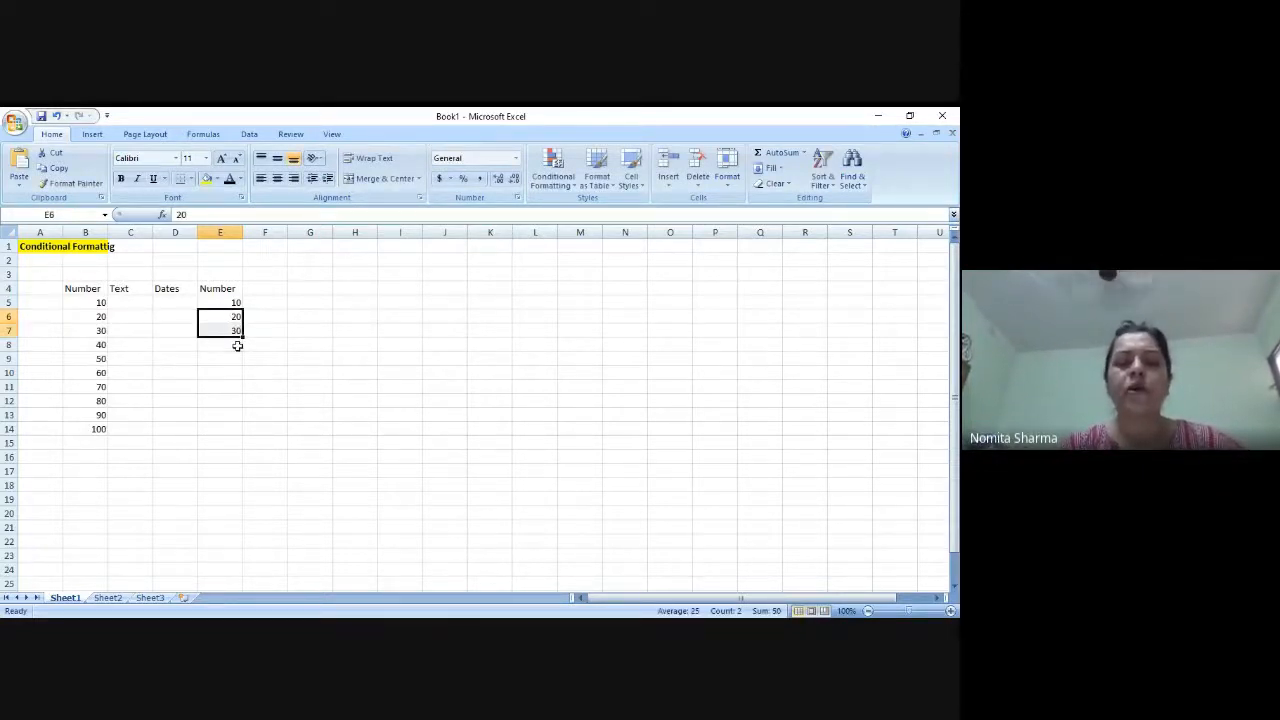
left_click_drag(242, 337, 241, 438)
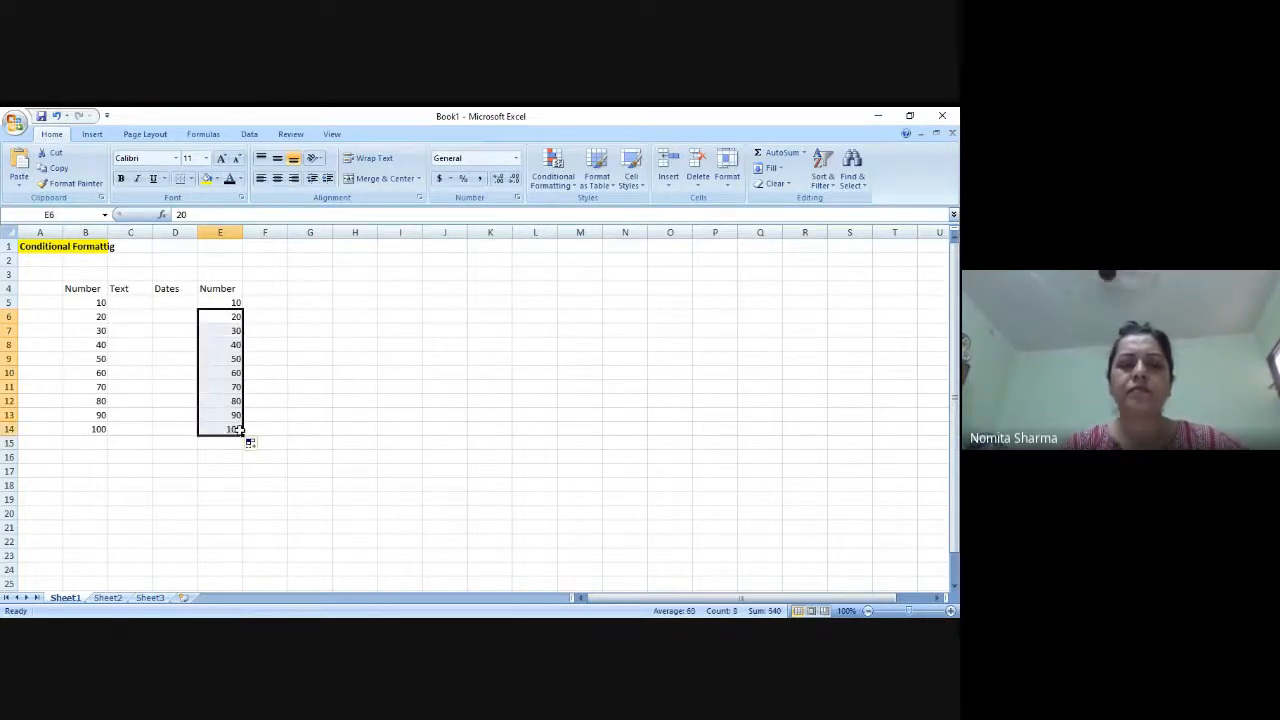
- Enter Monday, Tuesday, Wednesday and Thursday in cells C5 to C8 under the Text heading
left_click(142, 302)
type("Mond")
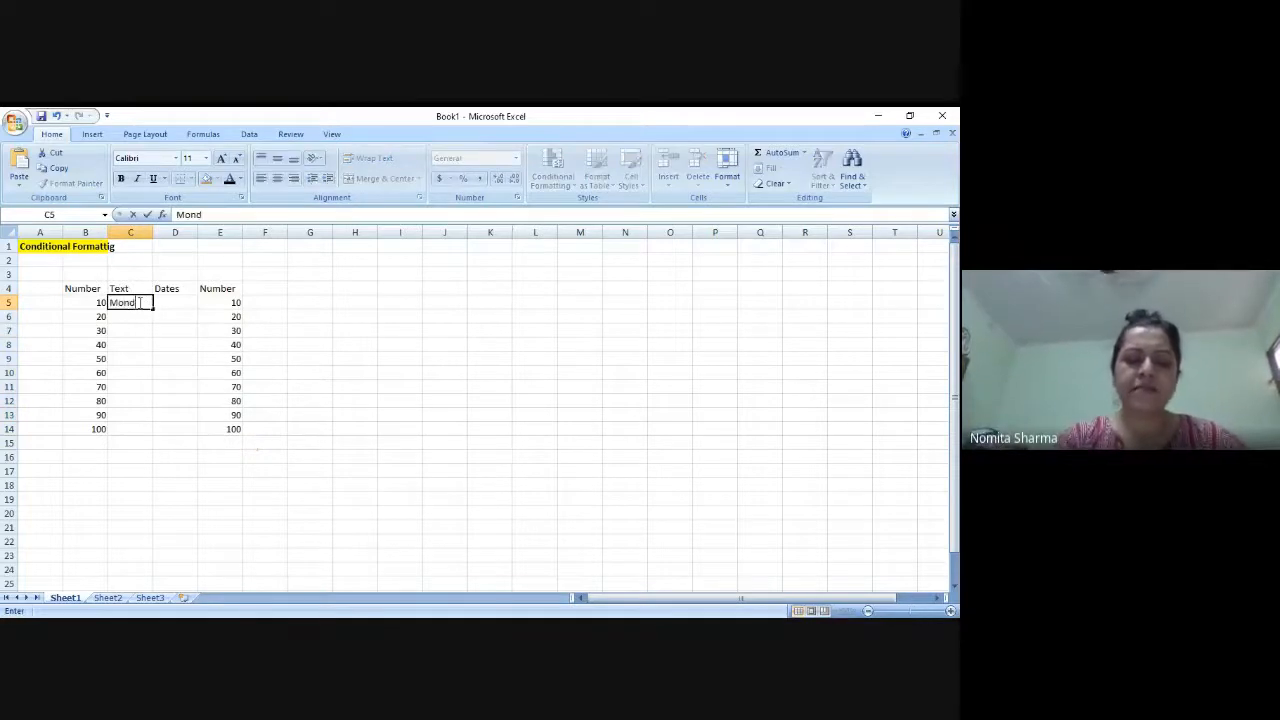
type("ay")
key("Return")
type("Ture")
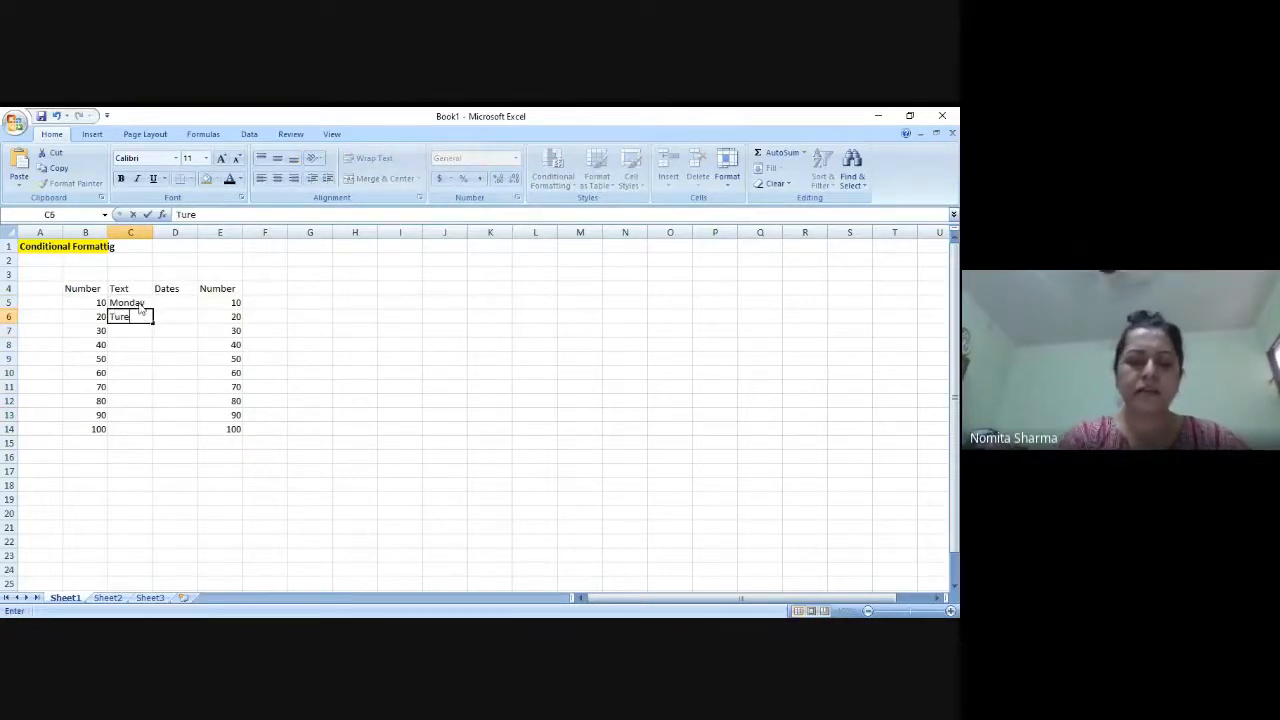
key("BackSpace")
key("BackSpace")
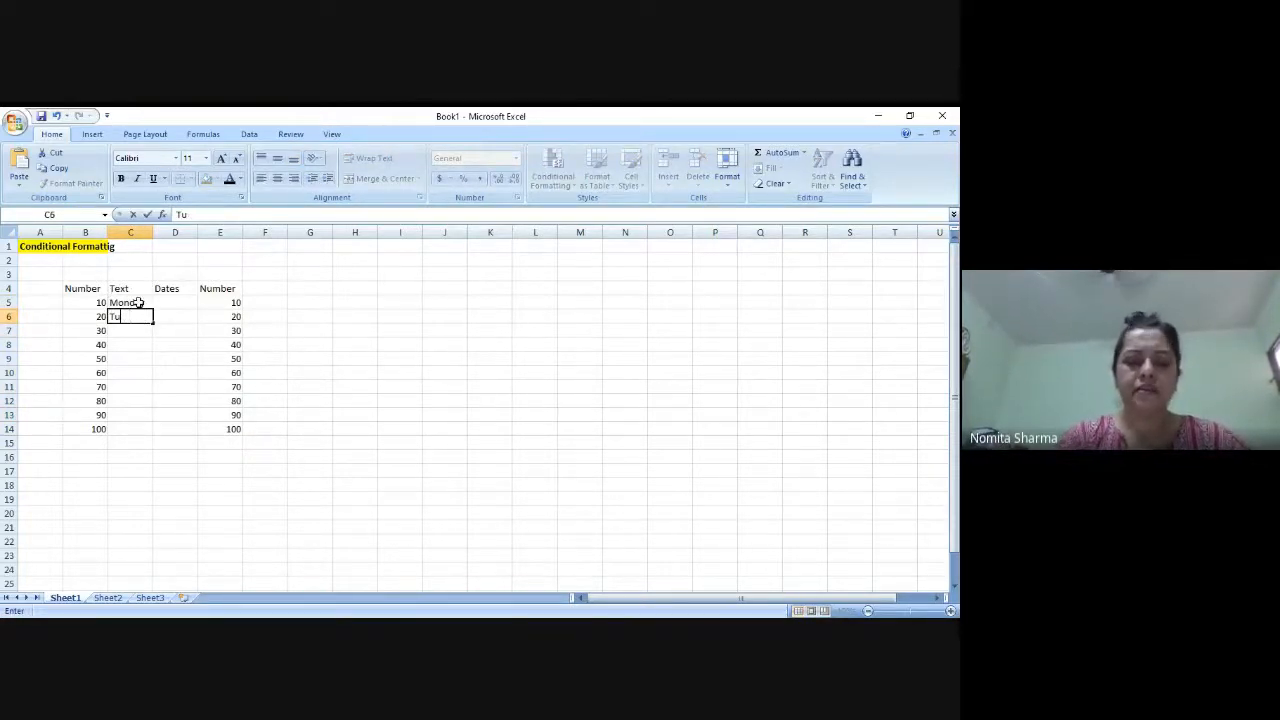
type("esday")
key("Return")
type("we")
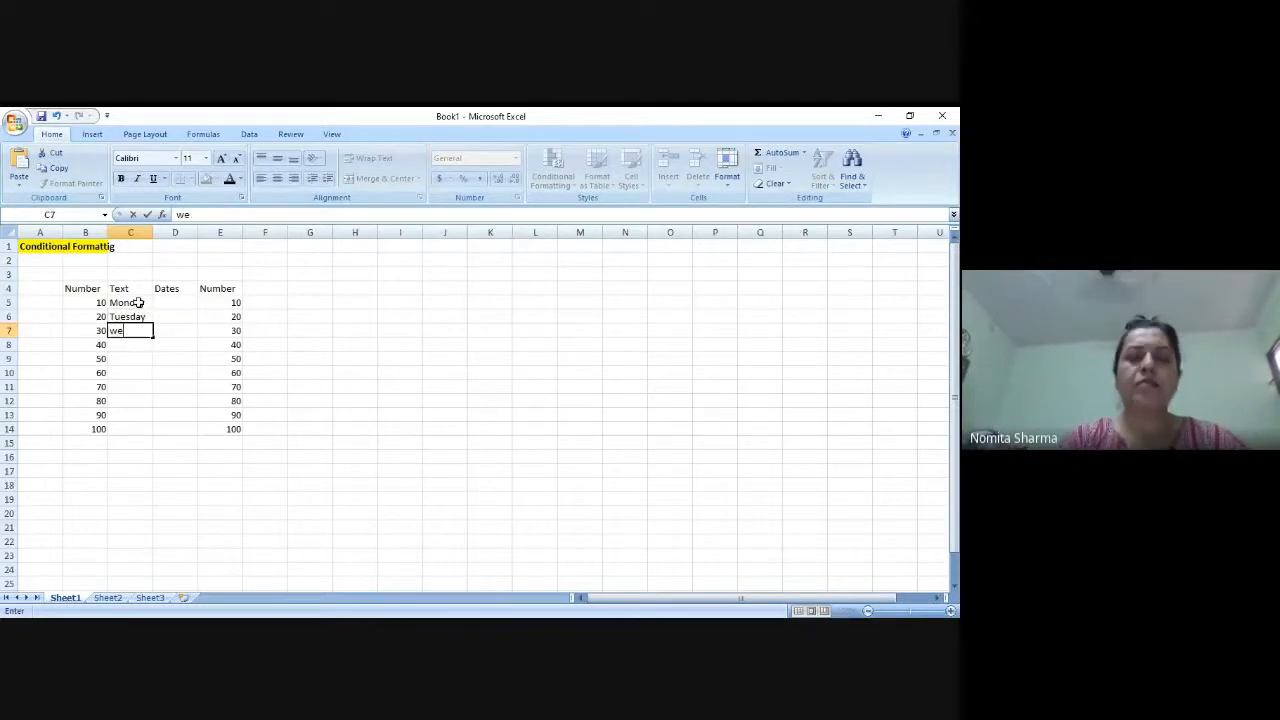
type("dnesday")
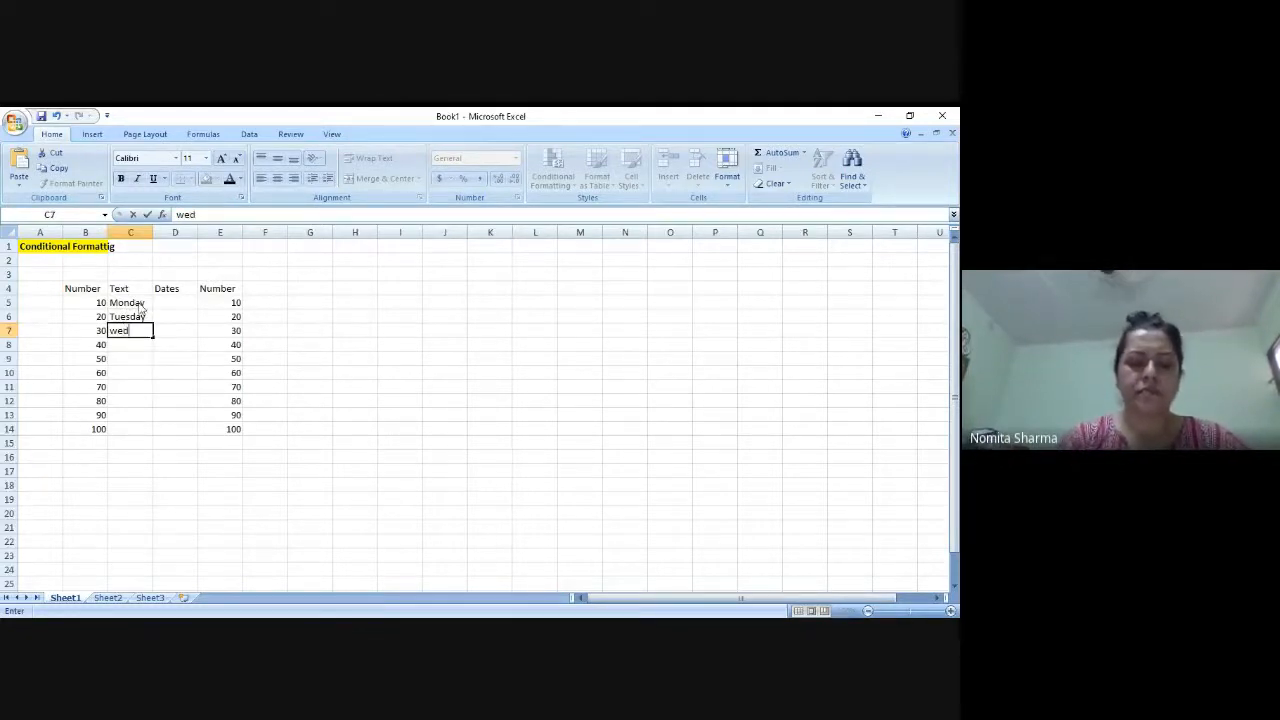
key("Return")
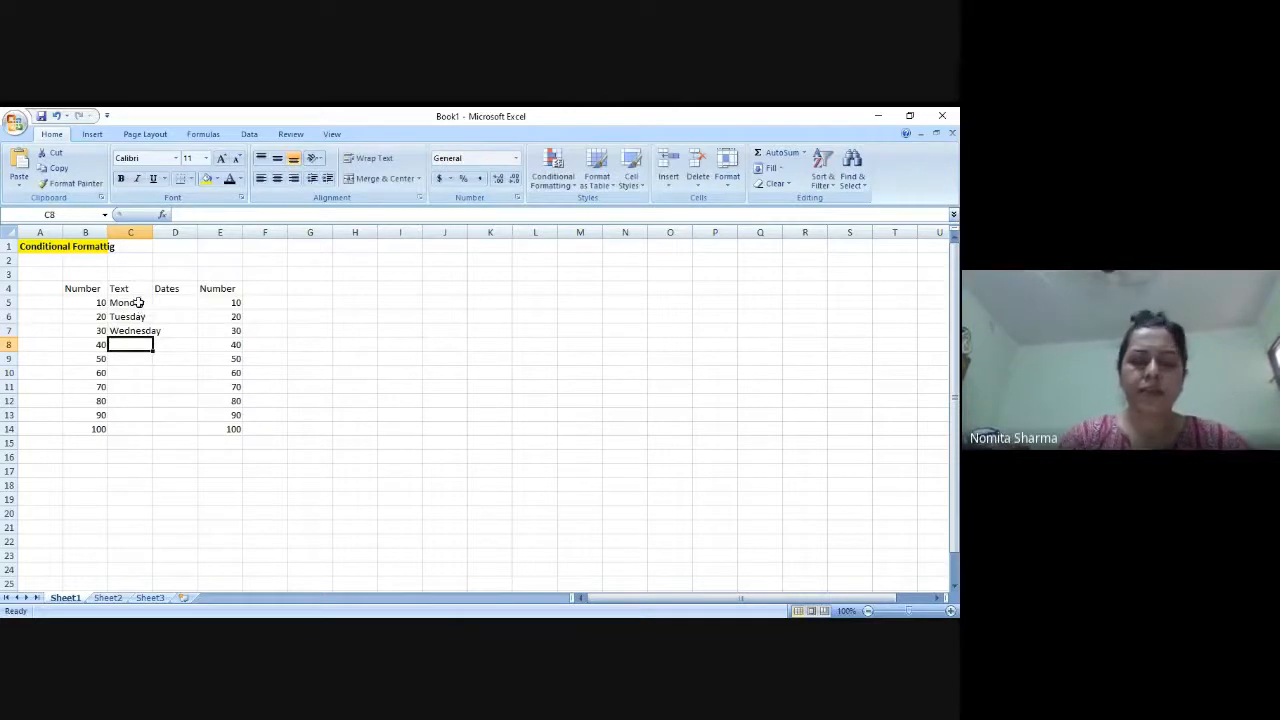
type("thurs")
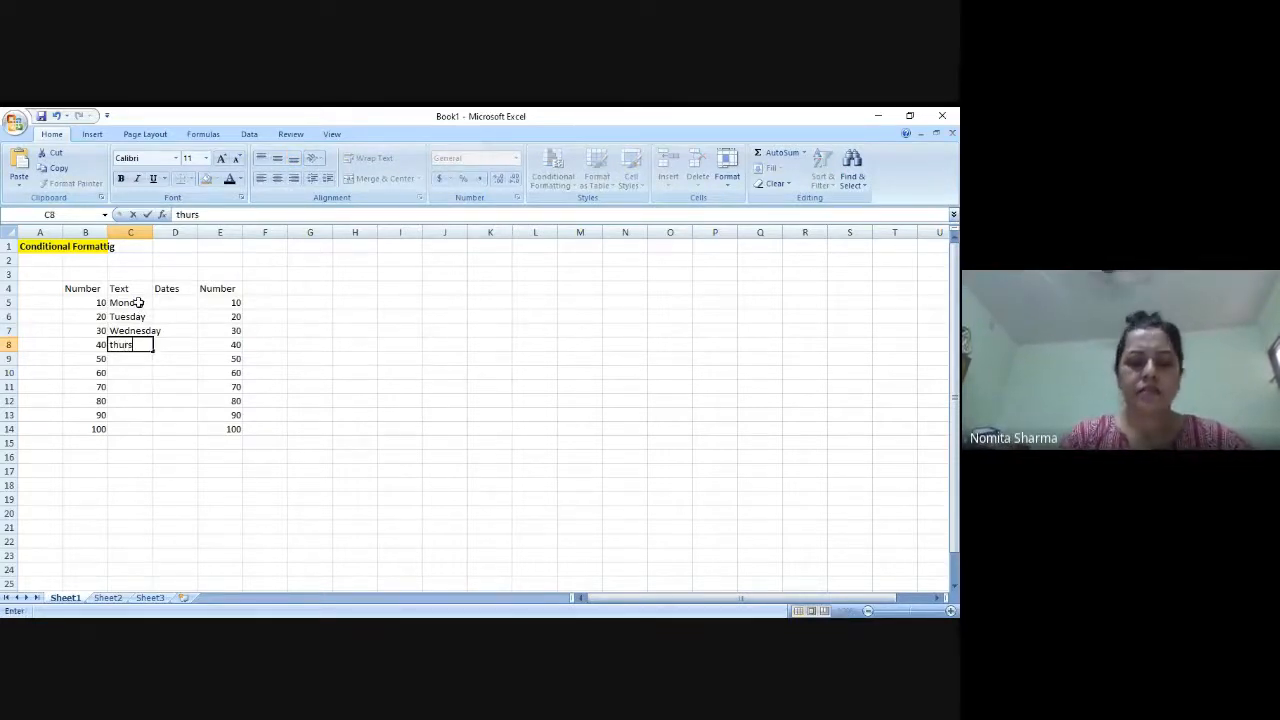
type("day")
key("Return")
- Continue the Text column with Wednesday in C9, Tuesday in C10 and Thursday in C11
type("mon")
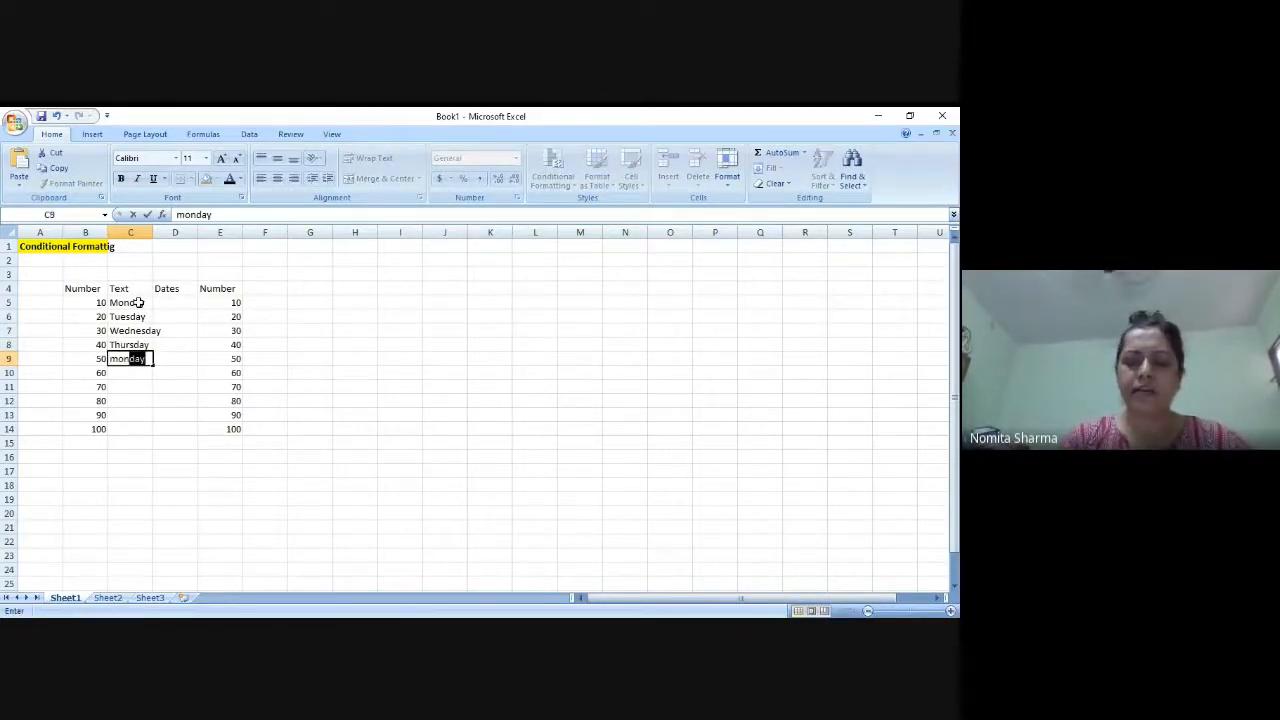
key("Return")
type("tue")
key("Up")
type("w")
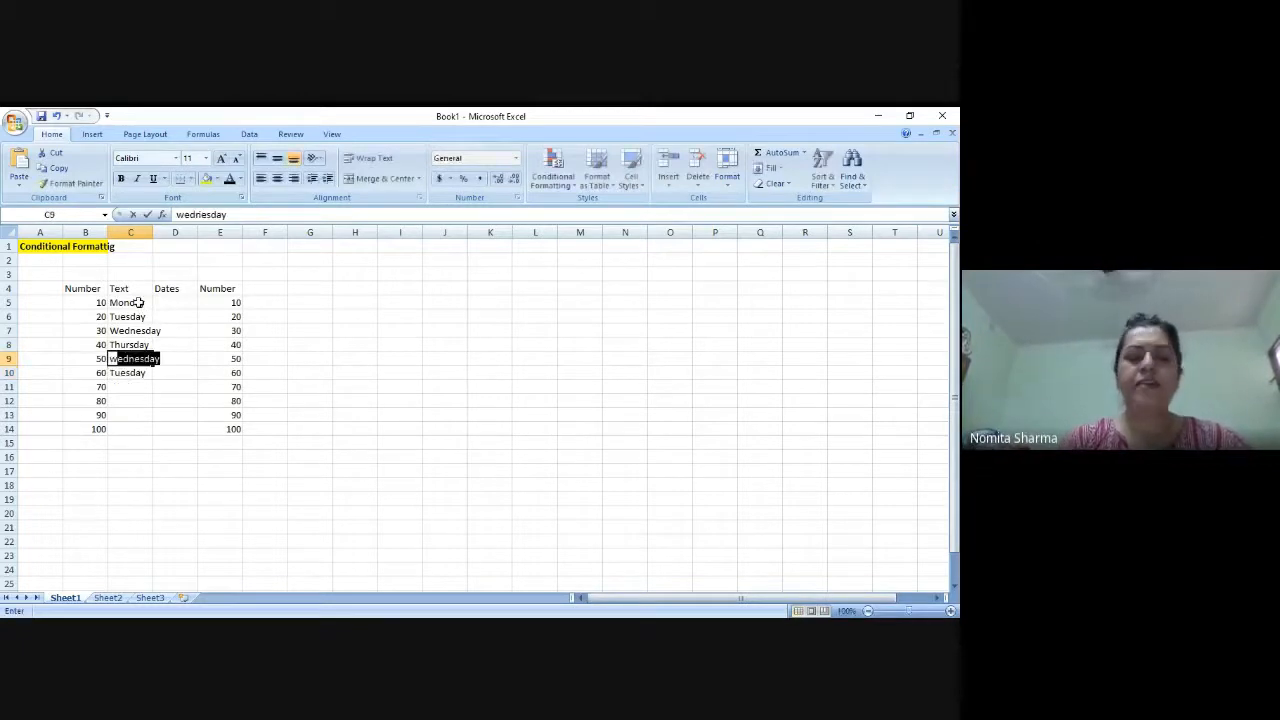
key("Return")
key("Return")
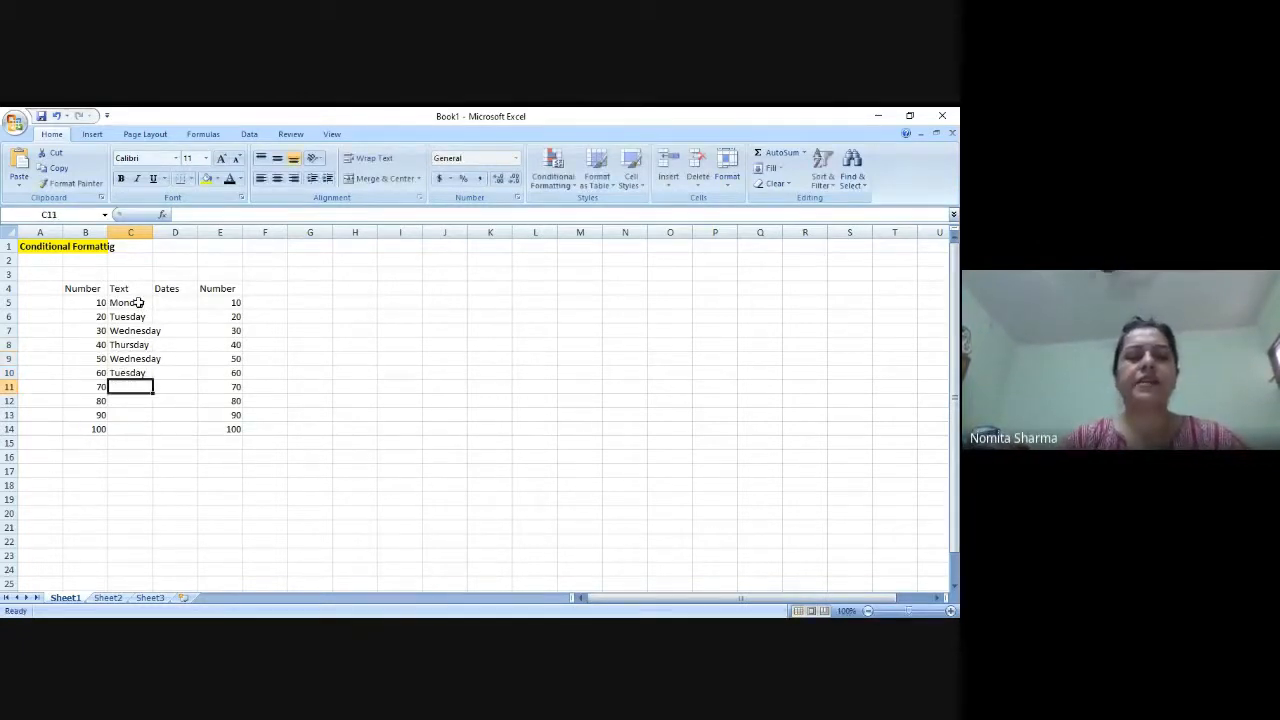
type("thursday")
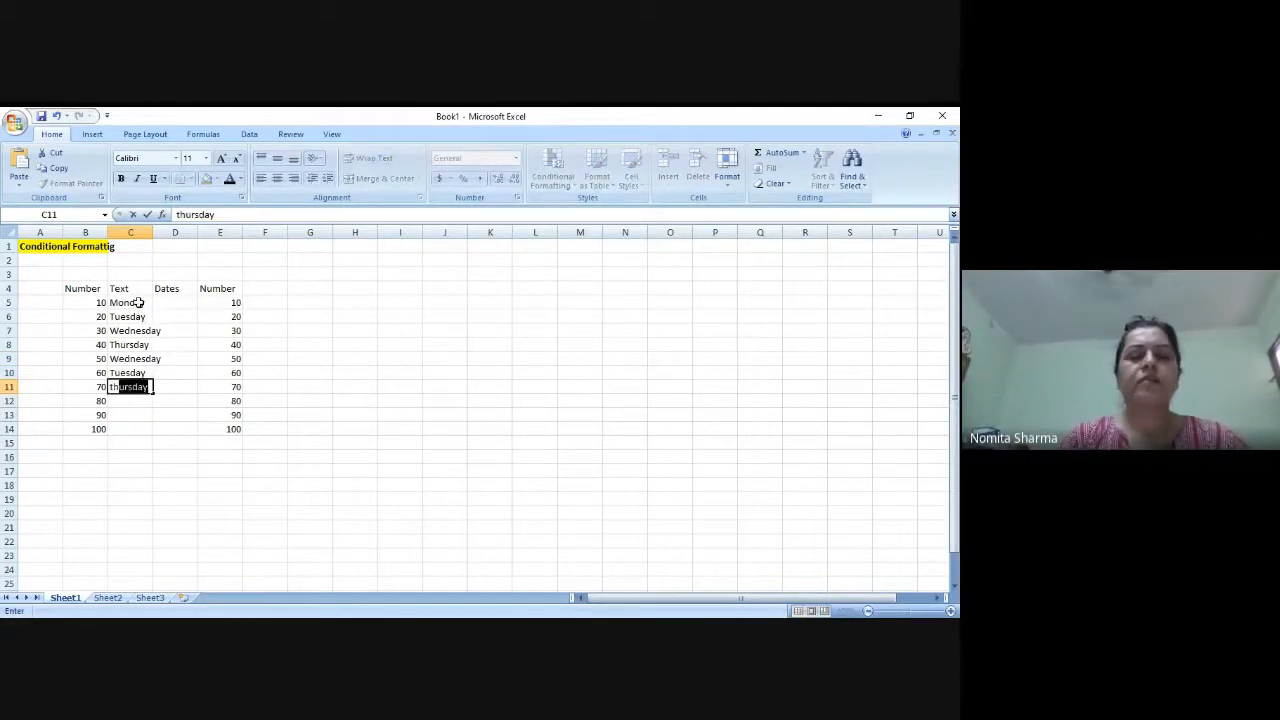
key("Return")
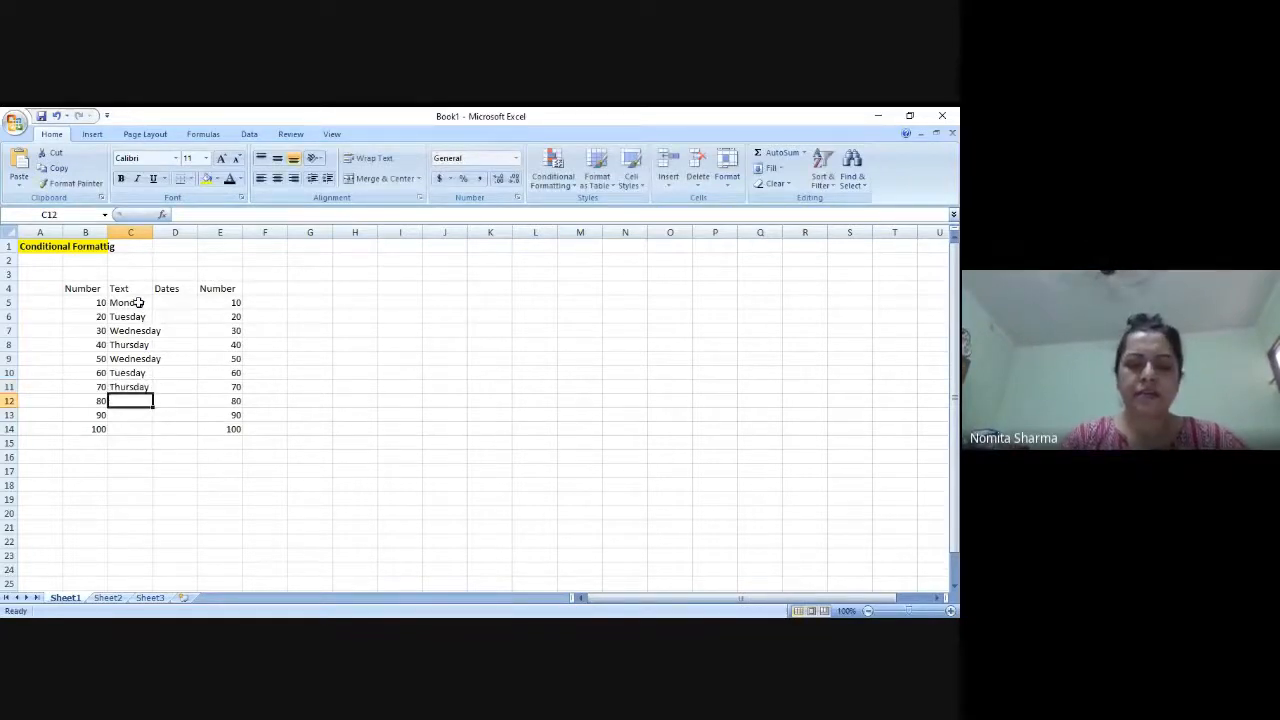
- Complete the Text column with Friday in C12, Saturday in C13 and Sunday in C14
type("Friday")
key("Return")
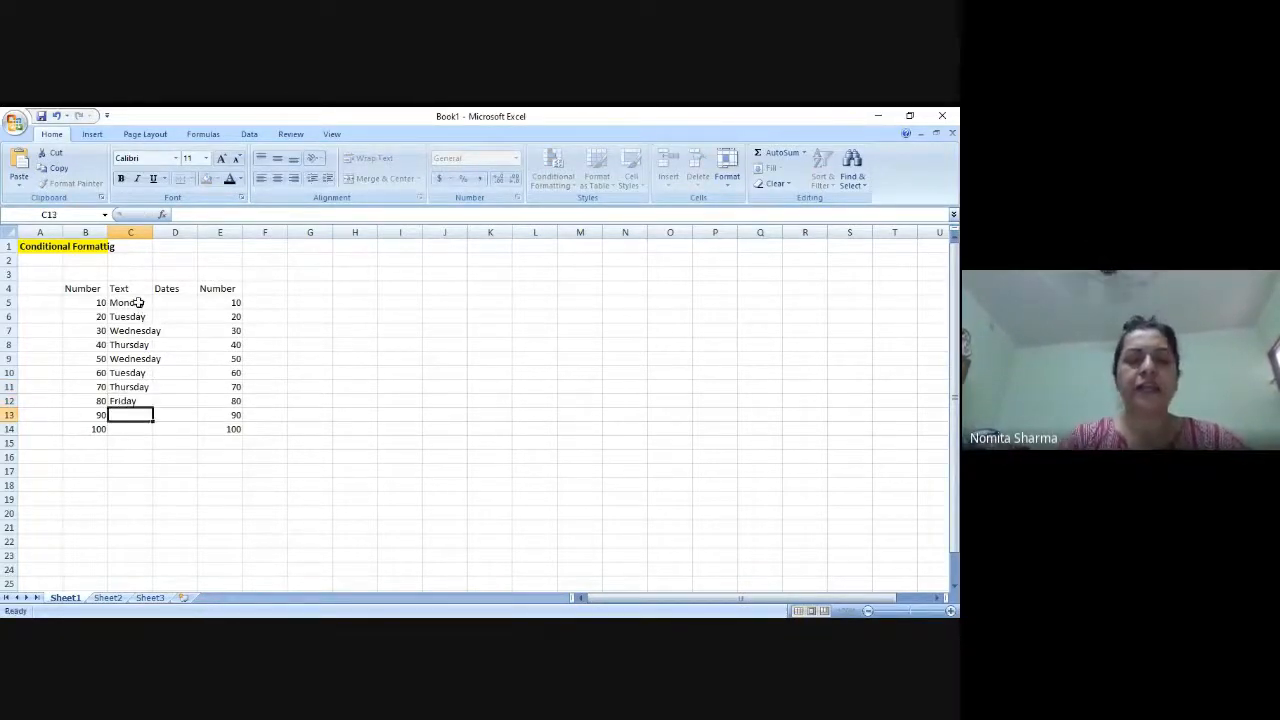
type("Saturday")
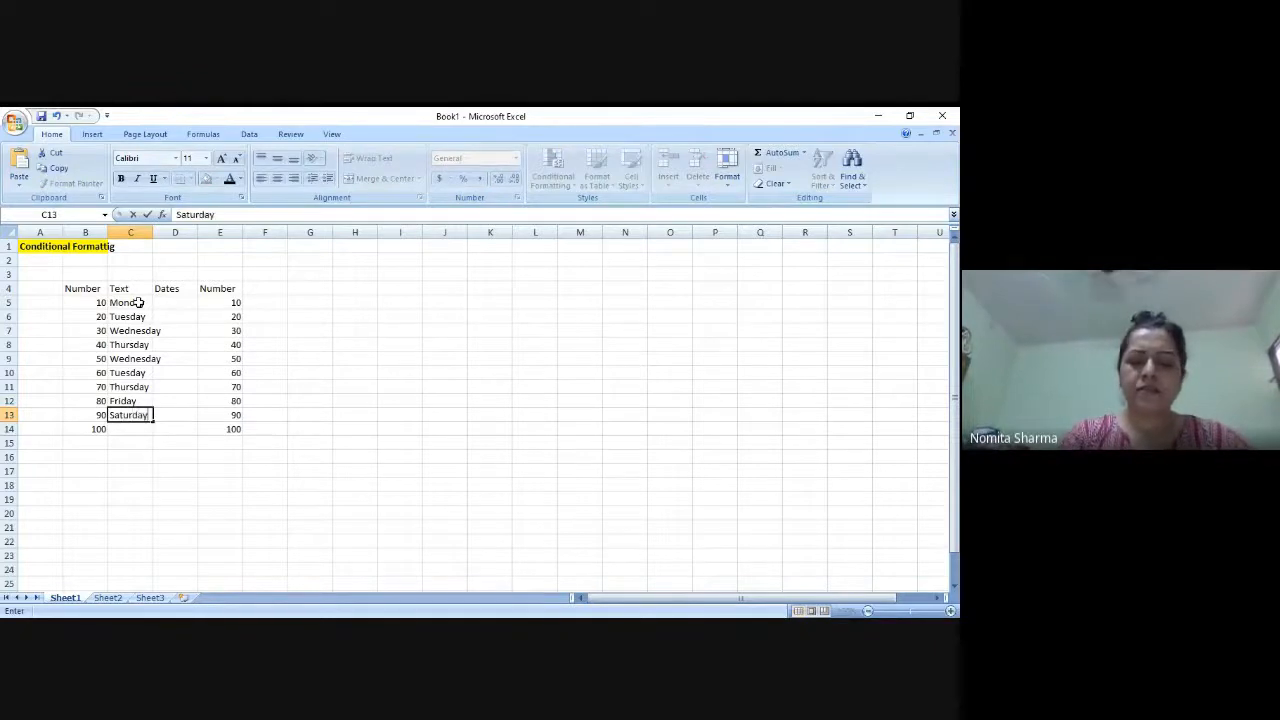
key("Return")
type("Sunday")
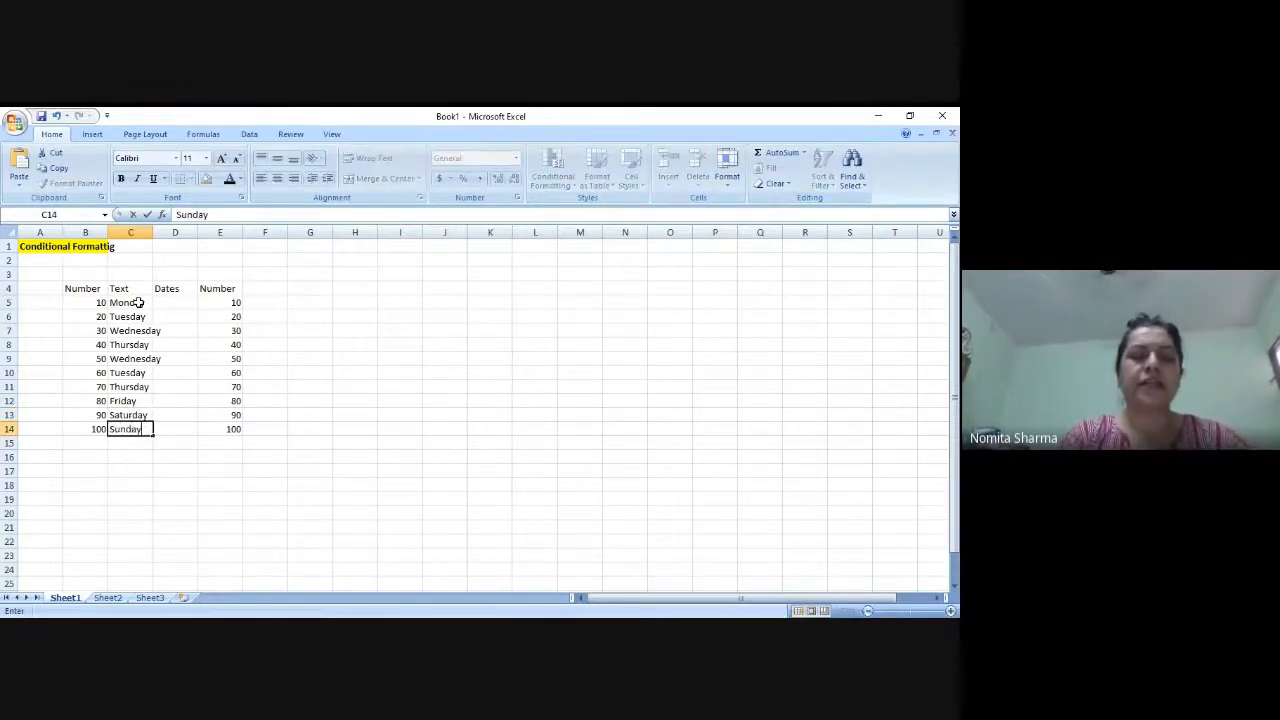
key("Return")
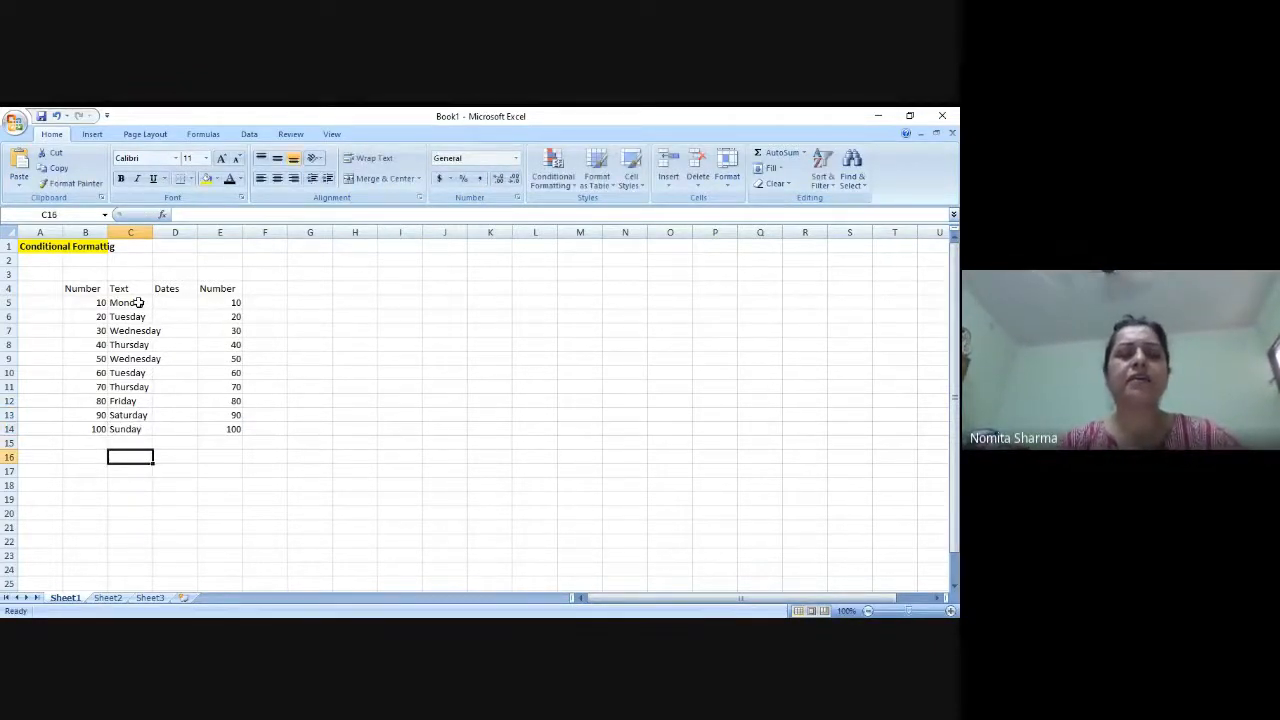
- Enter the date 08/20/2020 in cell D5, the first row under the Dates heading
key("Up")
key("Up")
key("Up")
key("Up")
key("Up")
key("Up")
key("Up")
key("Up")
key("Up")
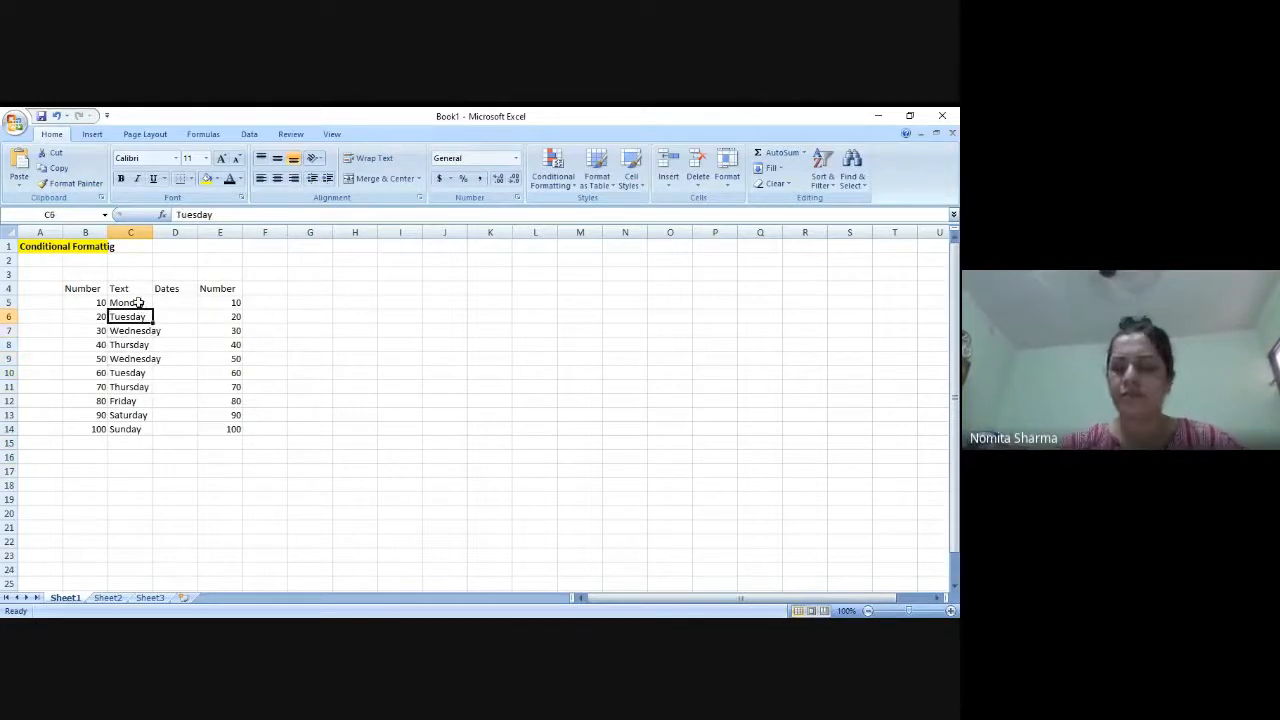
key("Up")
key("Left")
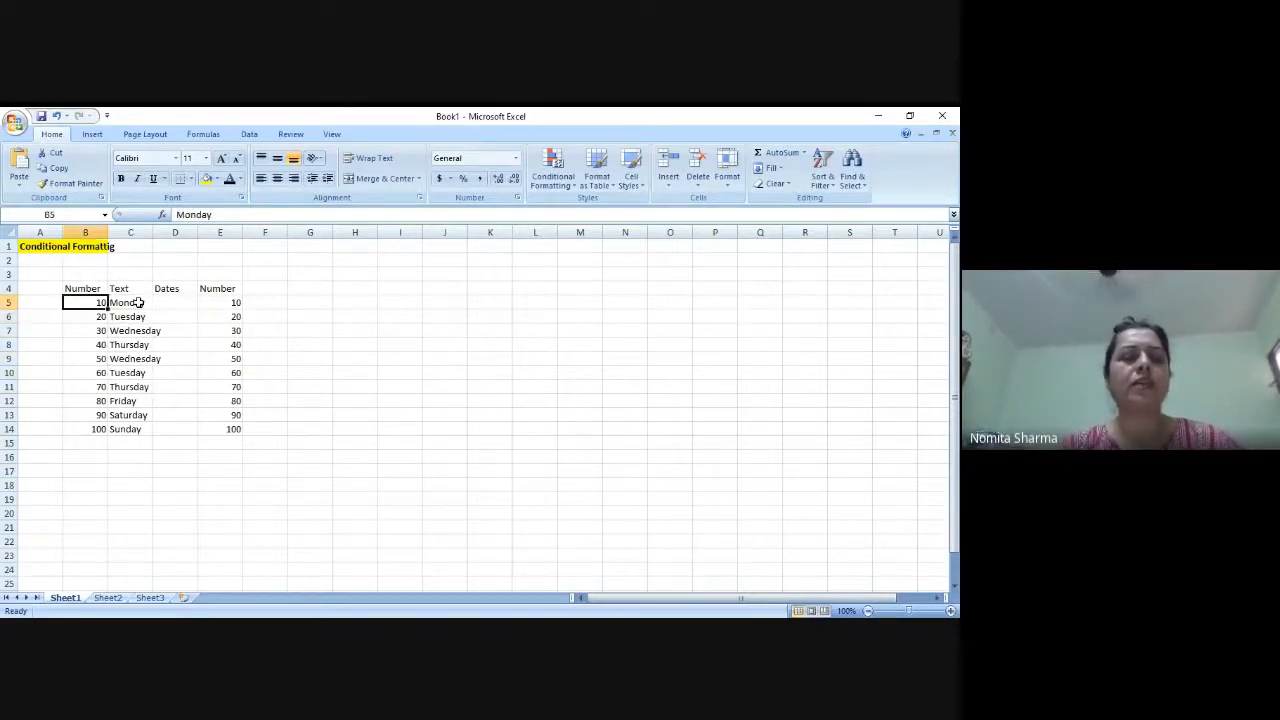
key("Left")
key("Right")
key("Right")
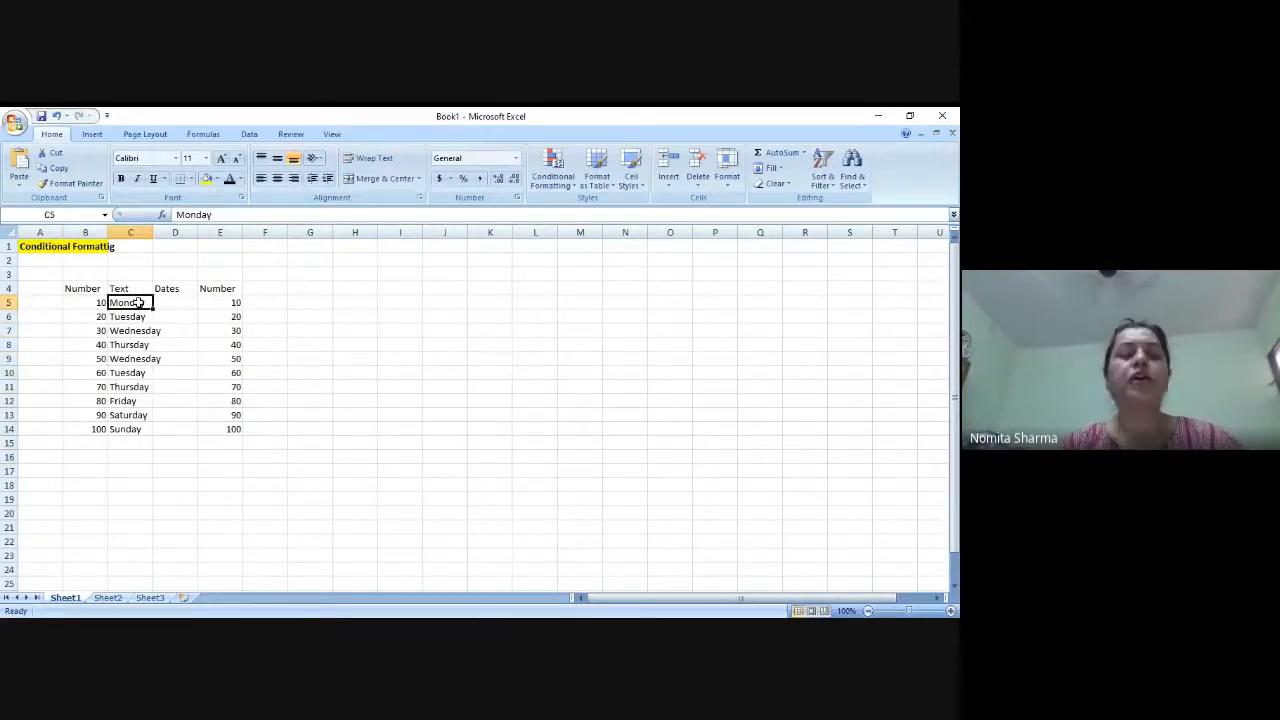
key("Right")
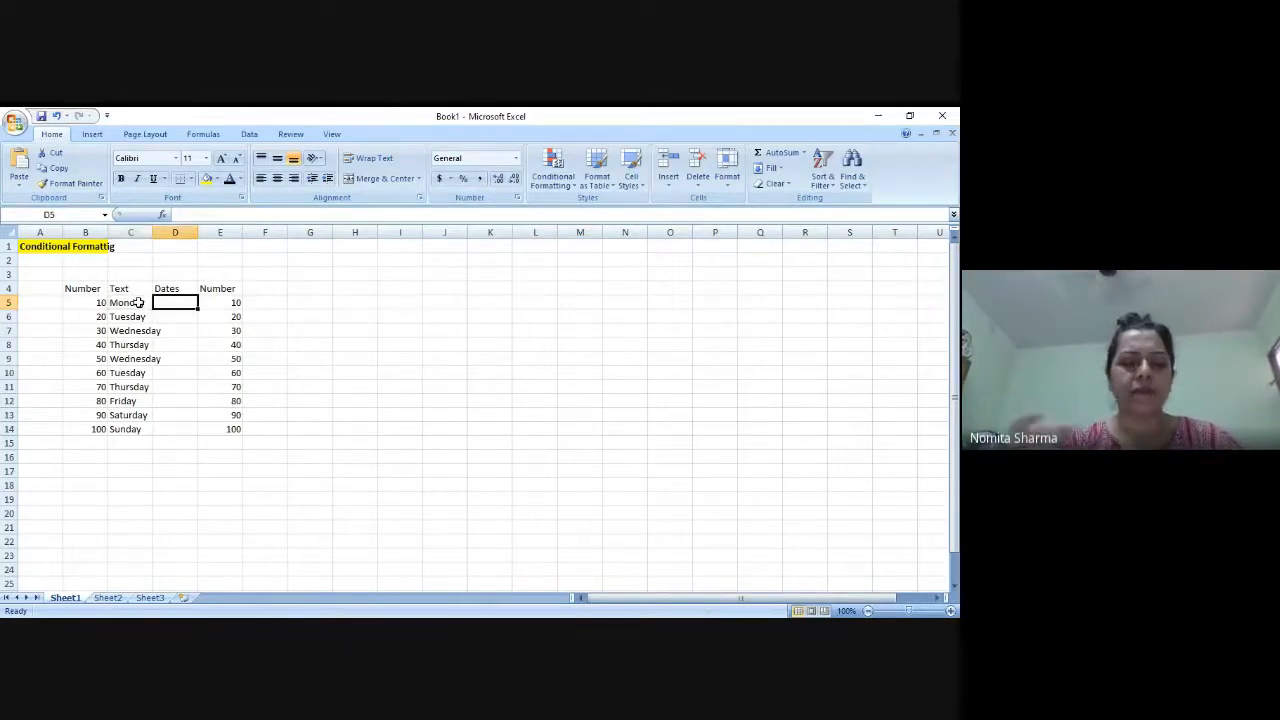
type("08")
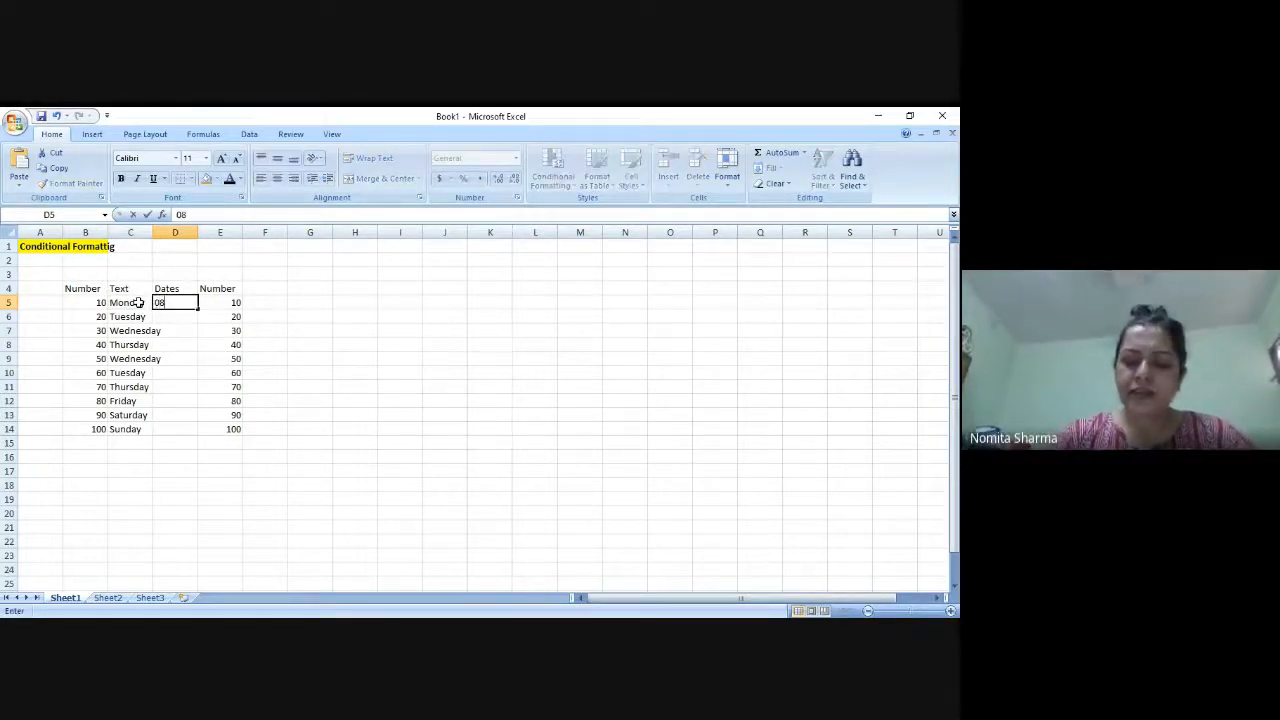
type("/20/")
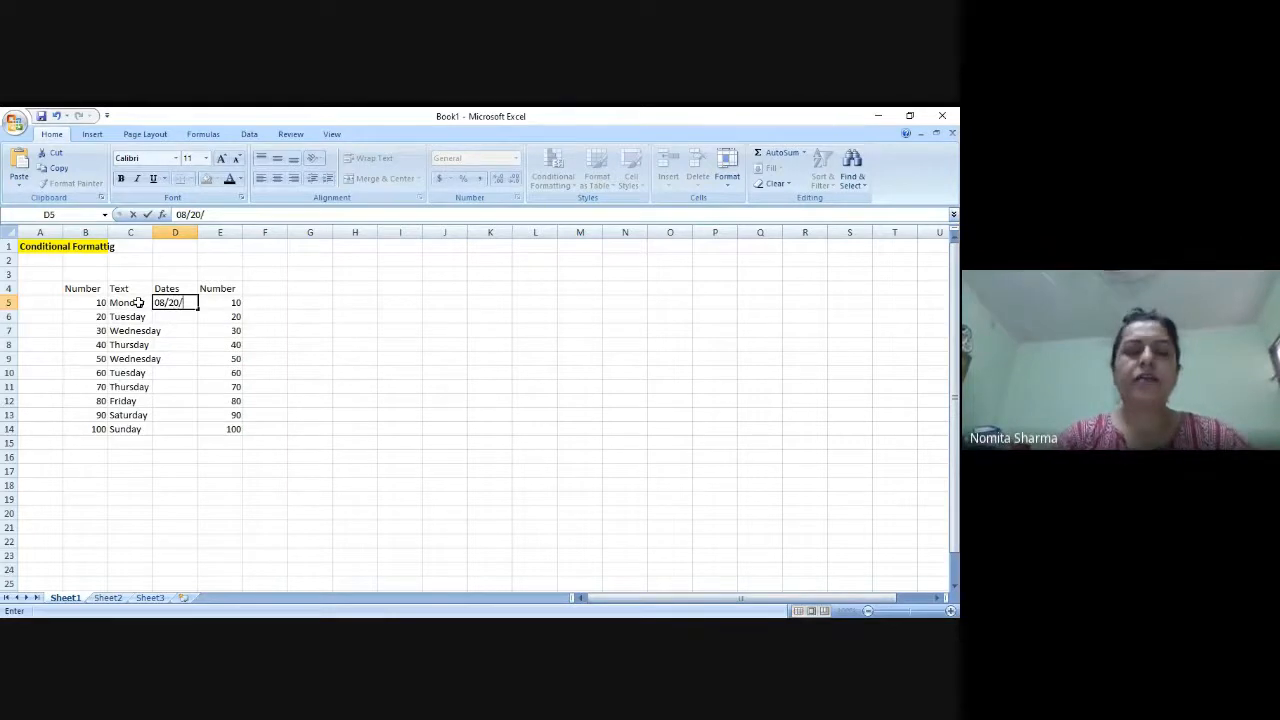
type("2020")
key("Return")
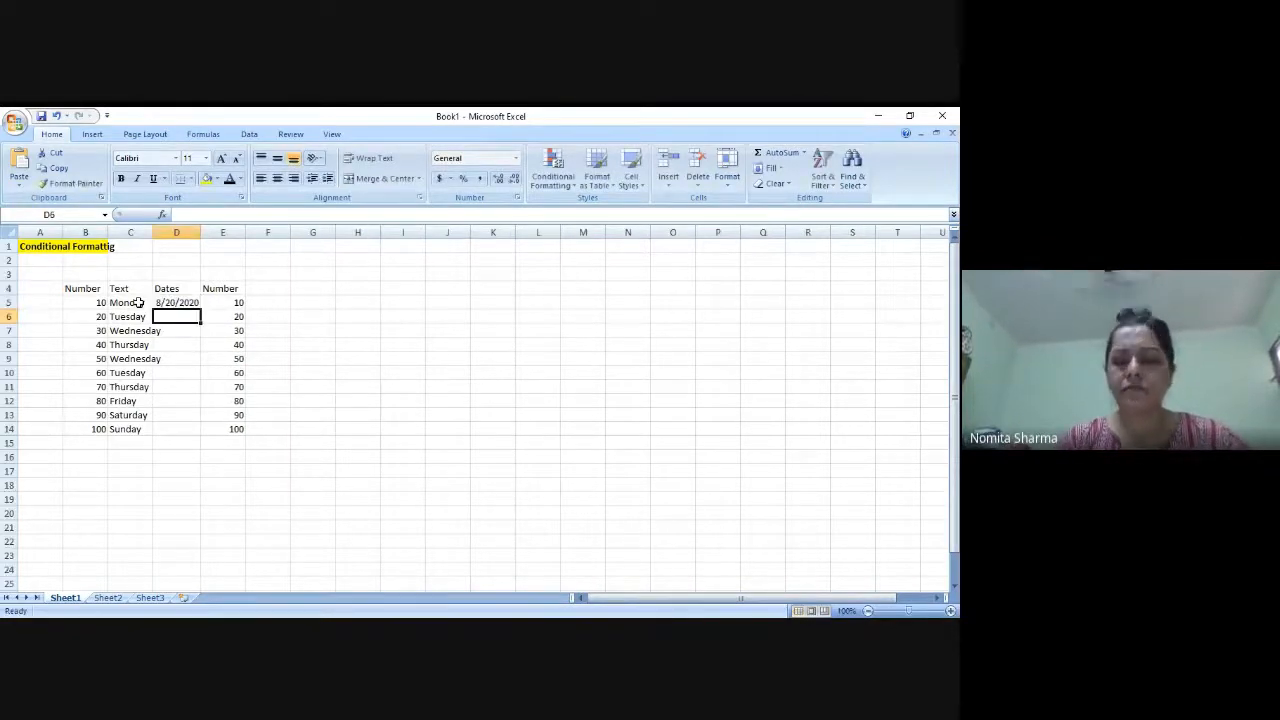
- Enter the date 08/13/2020 in cell D6 of the Dates column
type("13/")
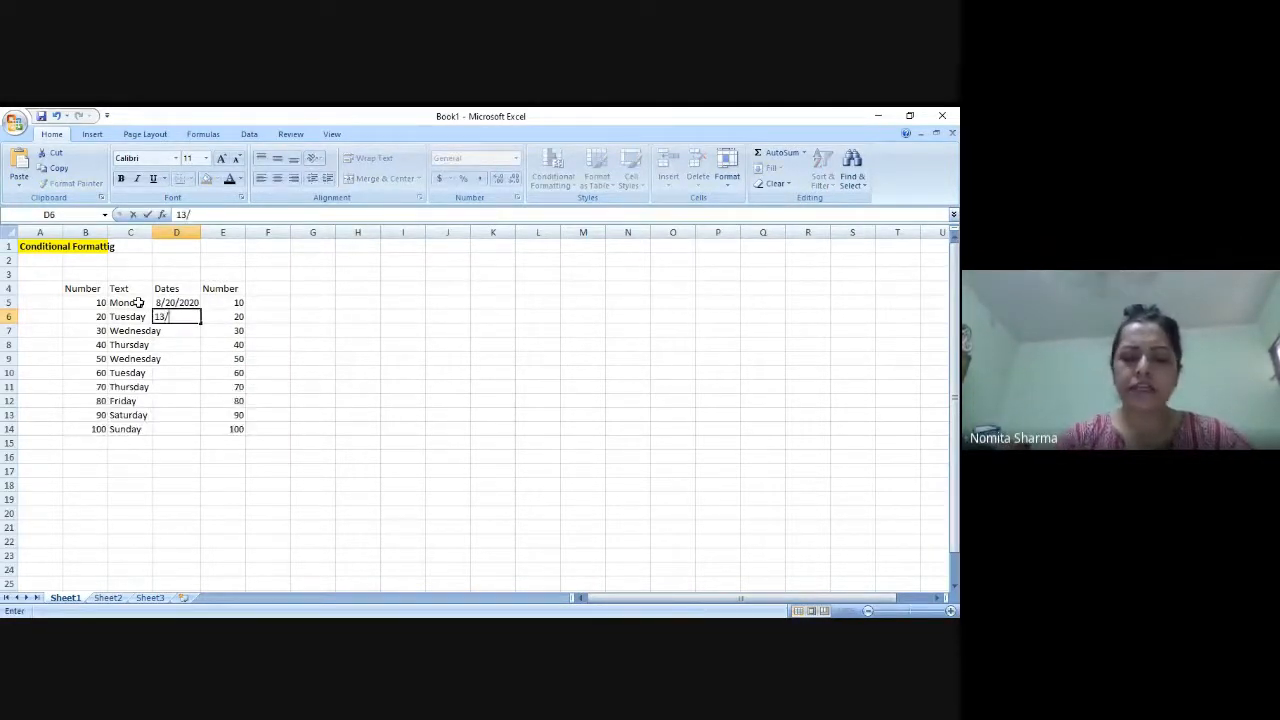
key("BackSpace")
key("BackSpace")
key("BackSpace")
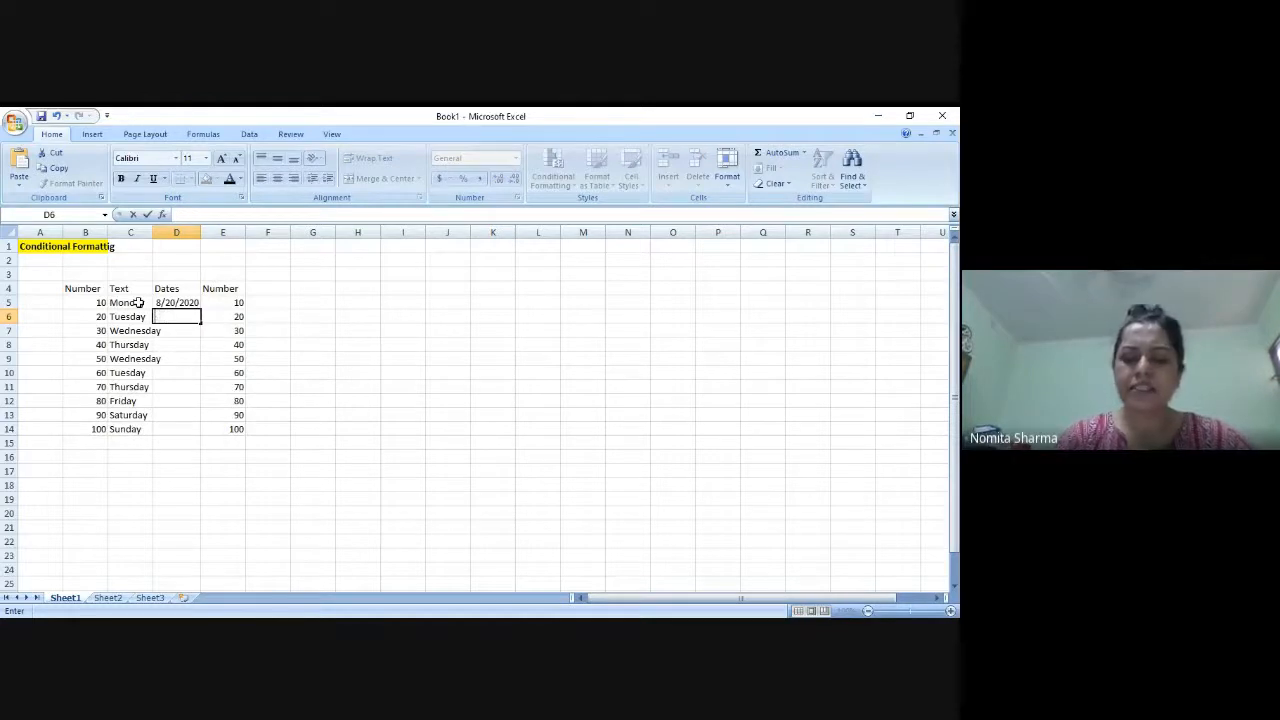
type("08/13/")
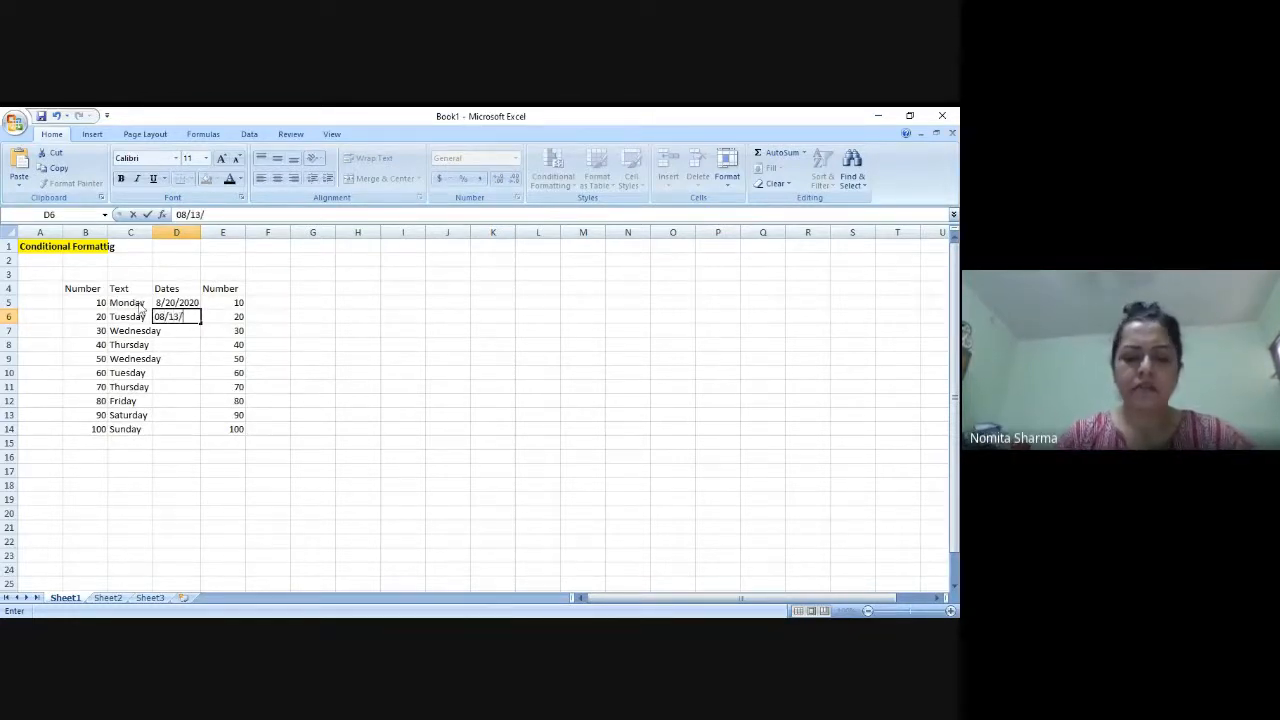
type("2020")
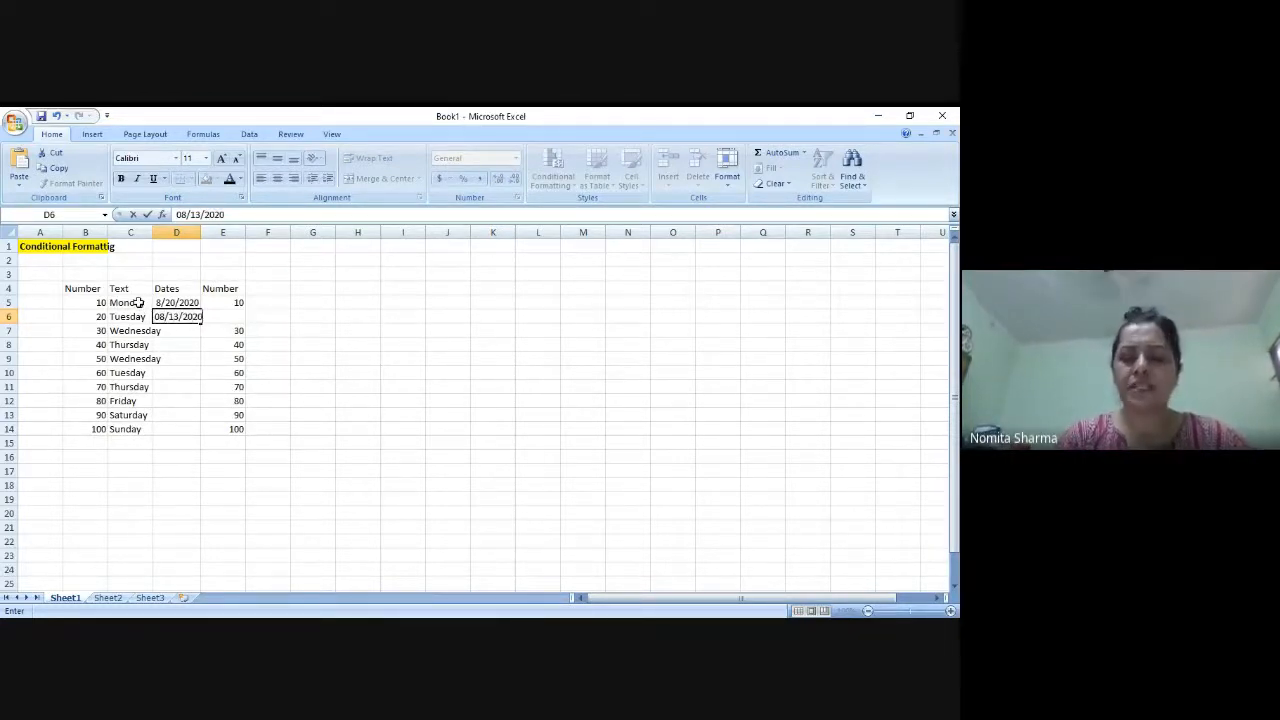
key("Return")
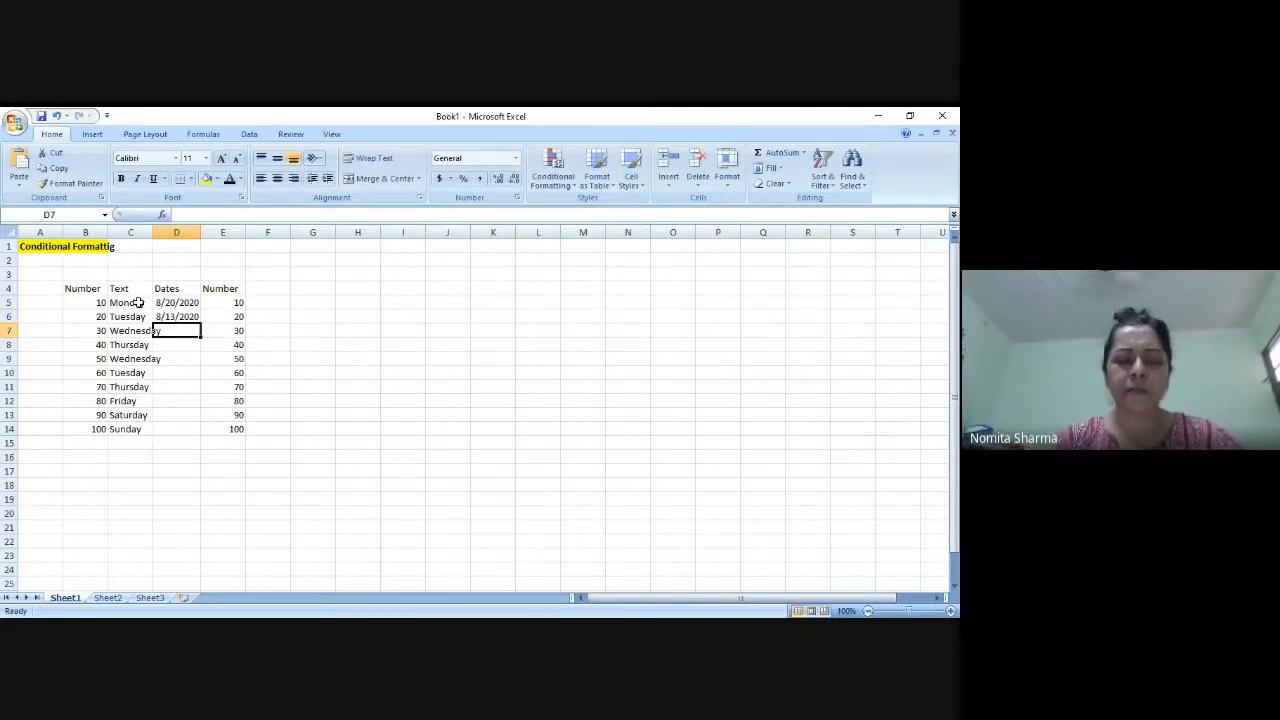
- Continue the Dates column with 9/1/20 in D7 and 8/12/20 in D8
type("9/1")
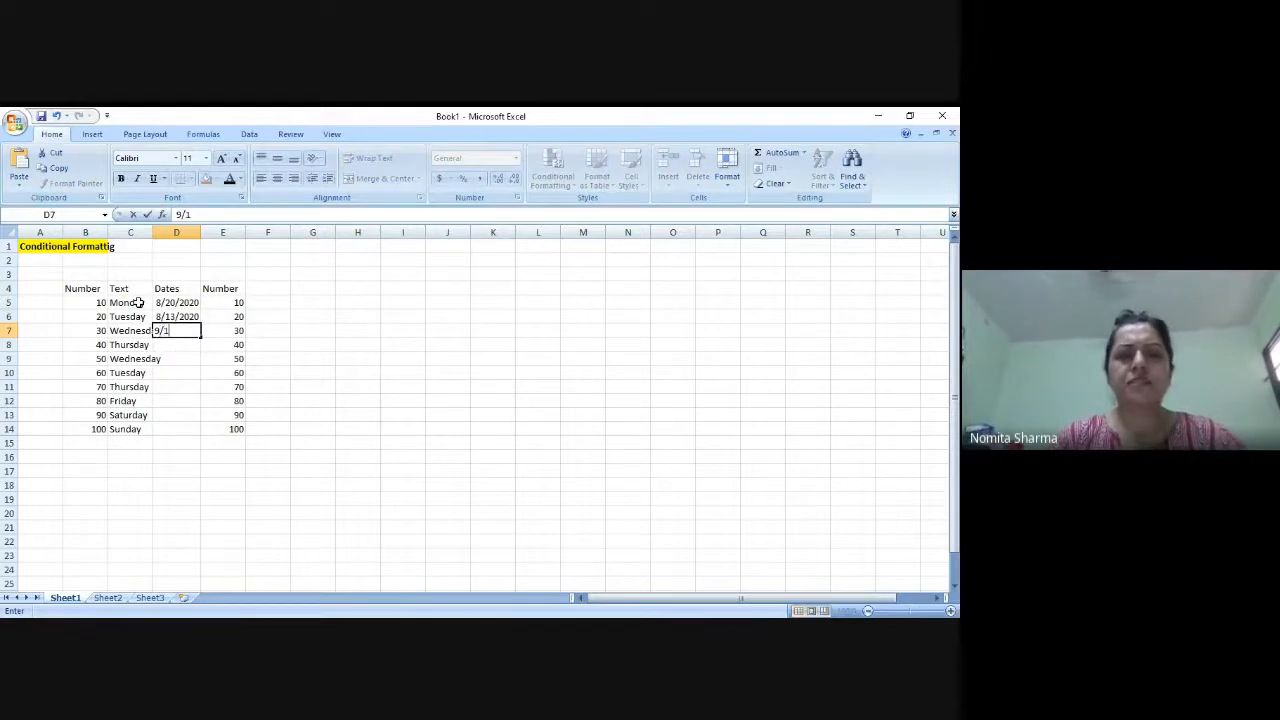
type("/20")
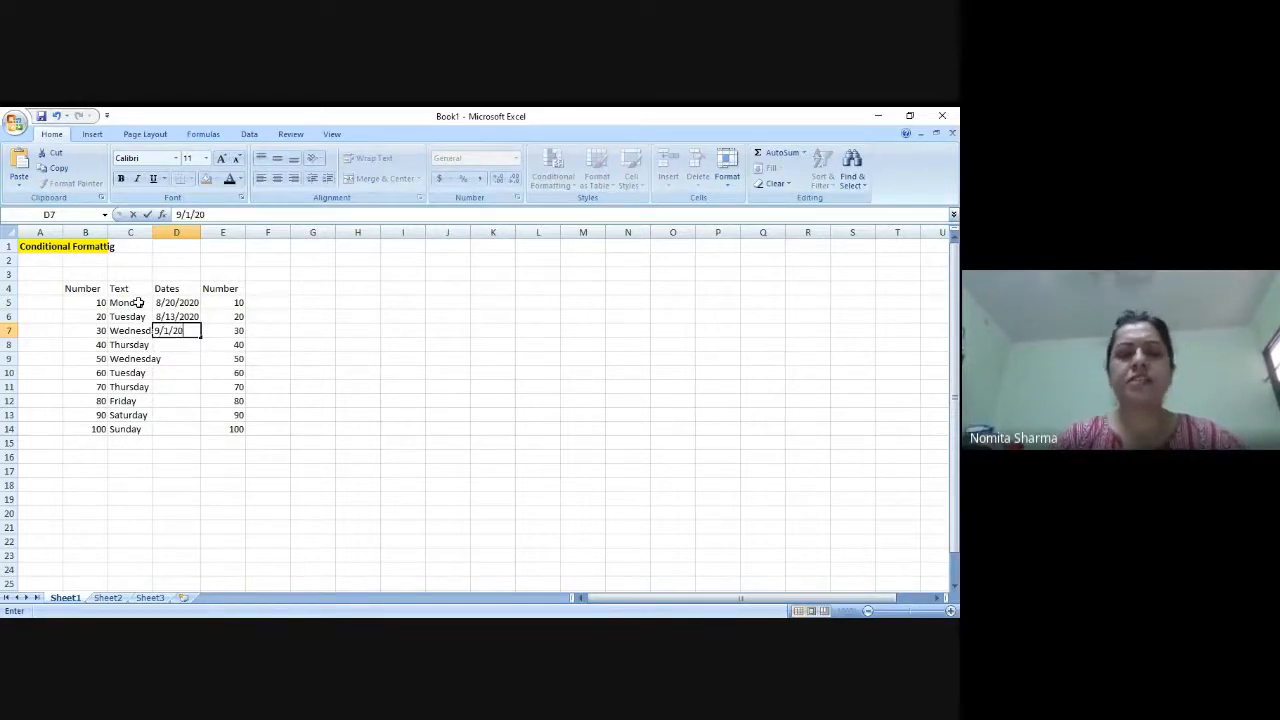
key("Return")
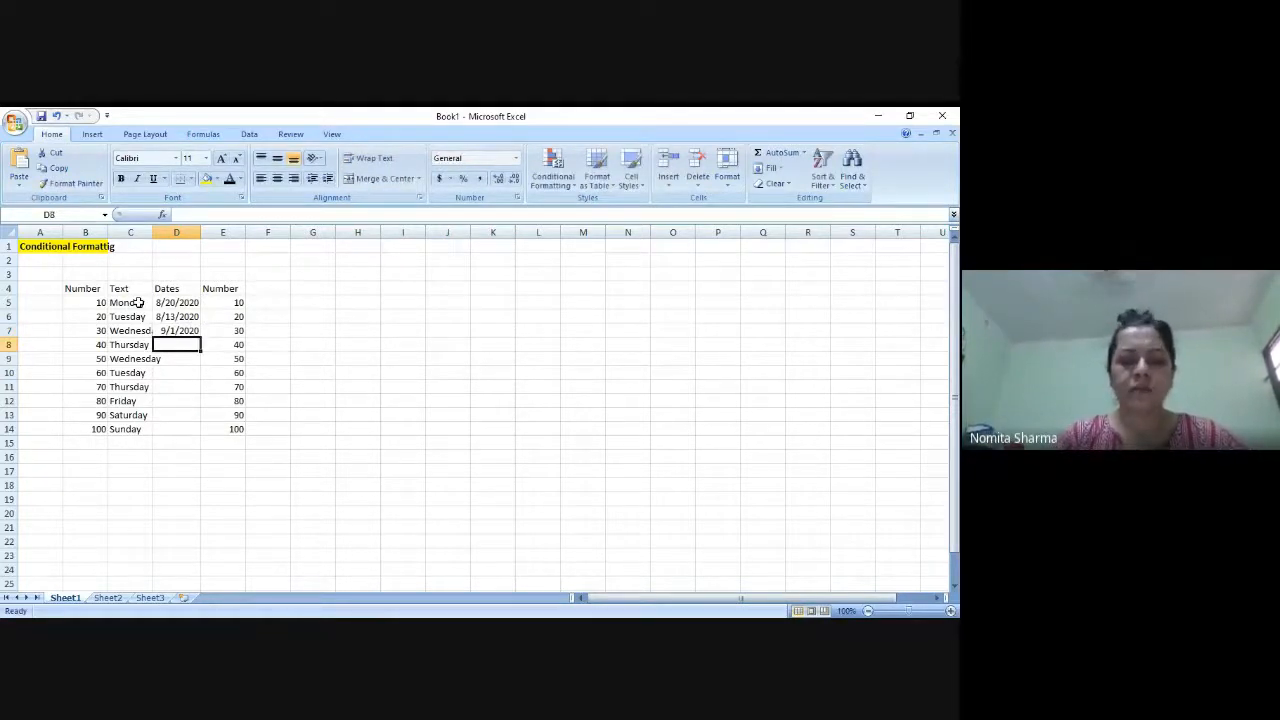
type("8/12/20")
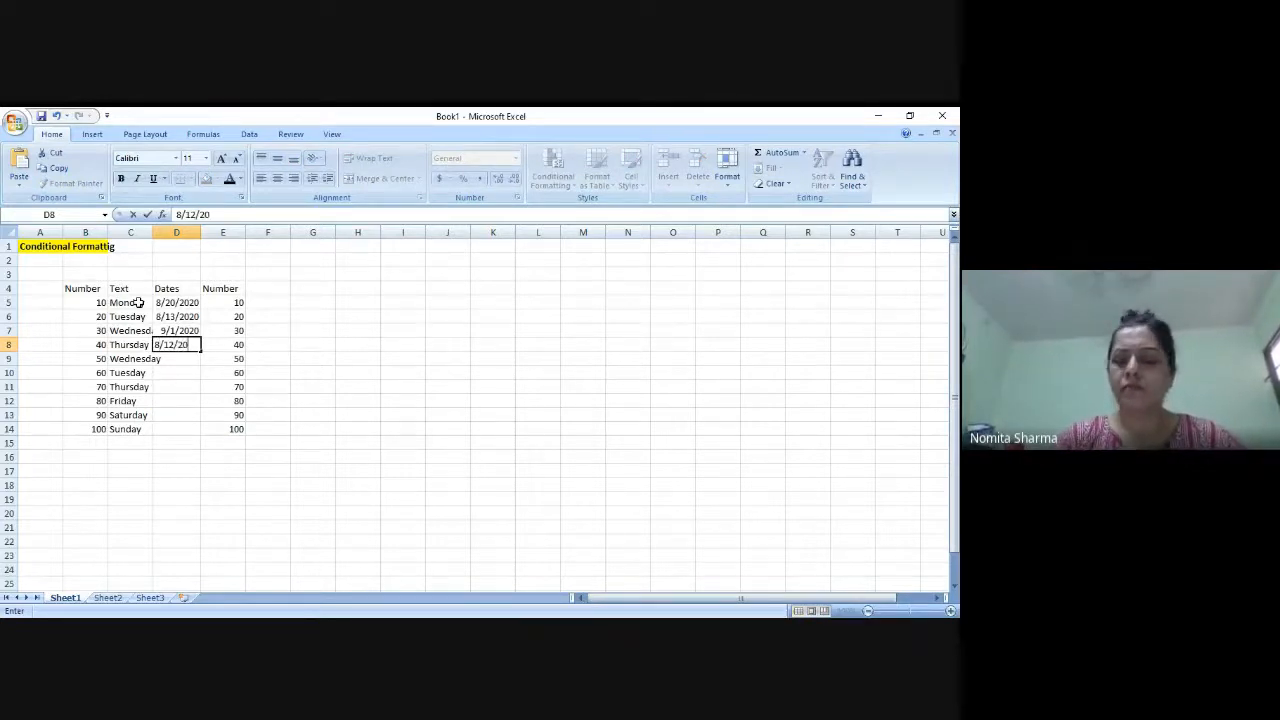
key("Return")
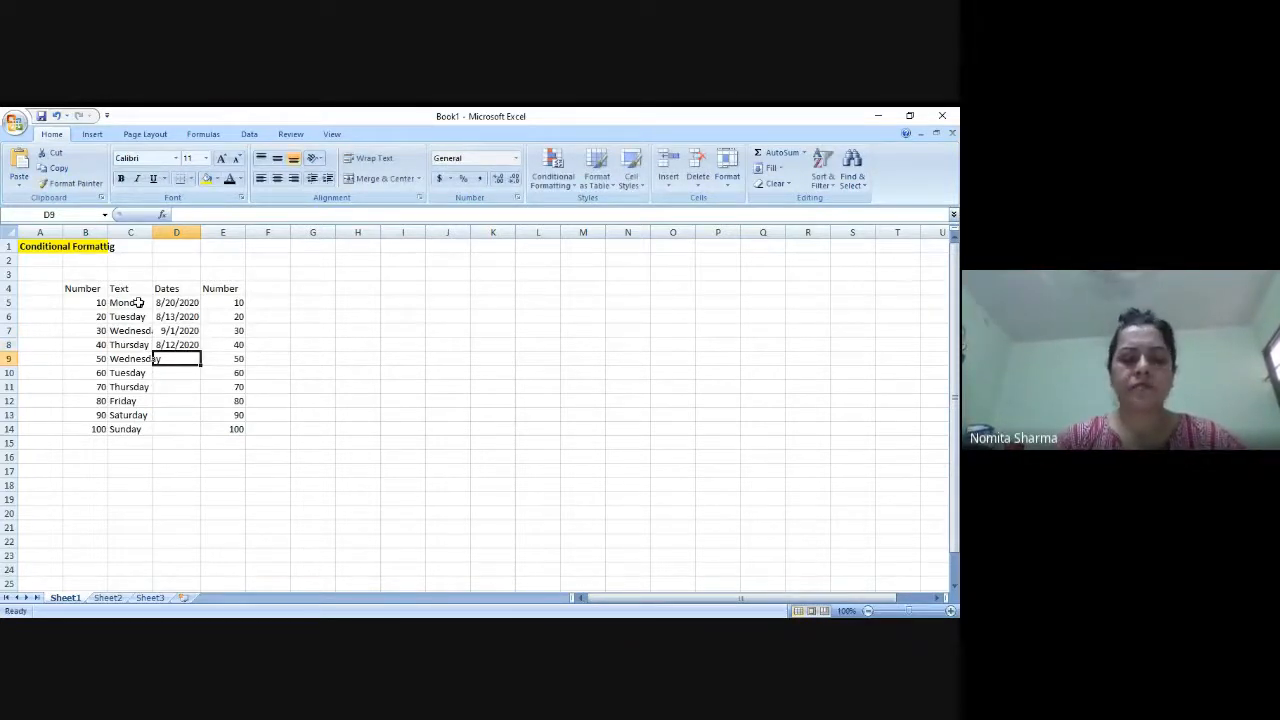
- Enter the date 9/3/20 in cell D9 of the Dates column
type("3/9")
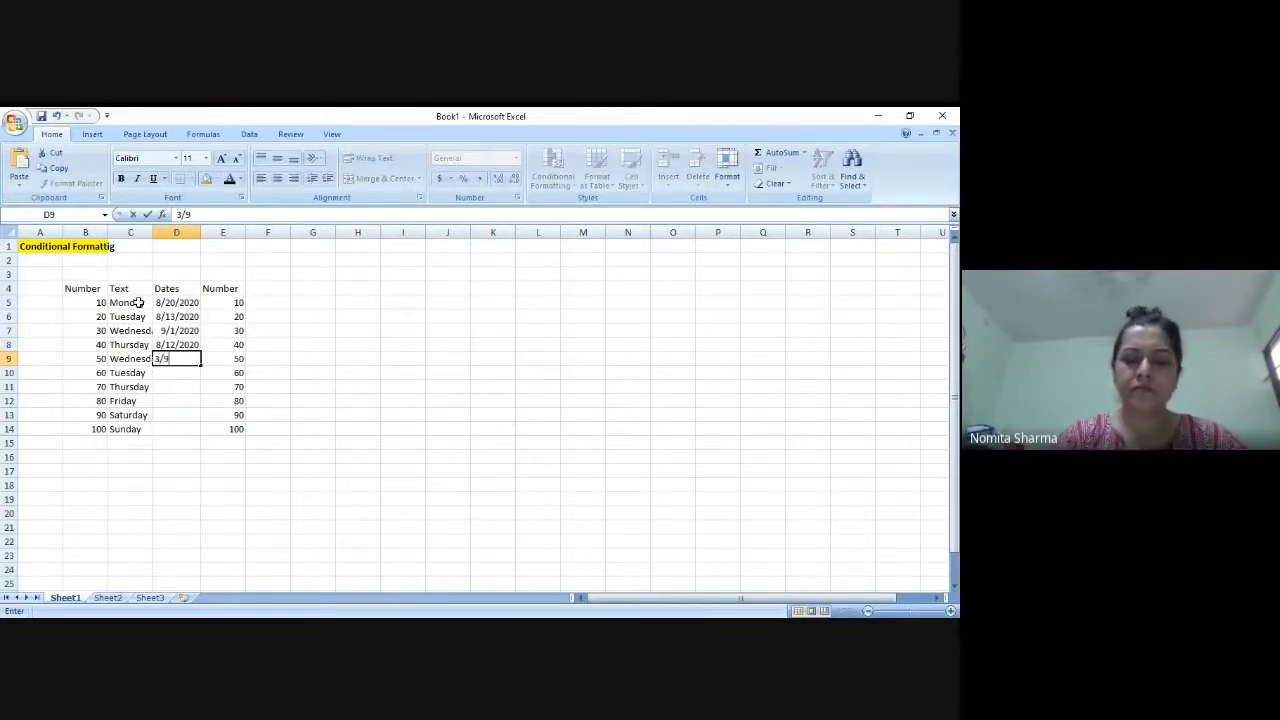
key("BackSpace")
key("BackSpace")
key("BackSpace")
type("9/")
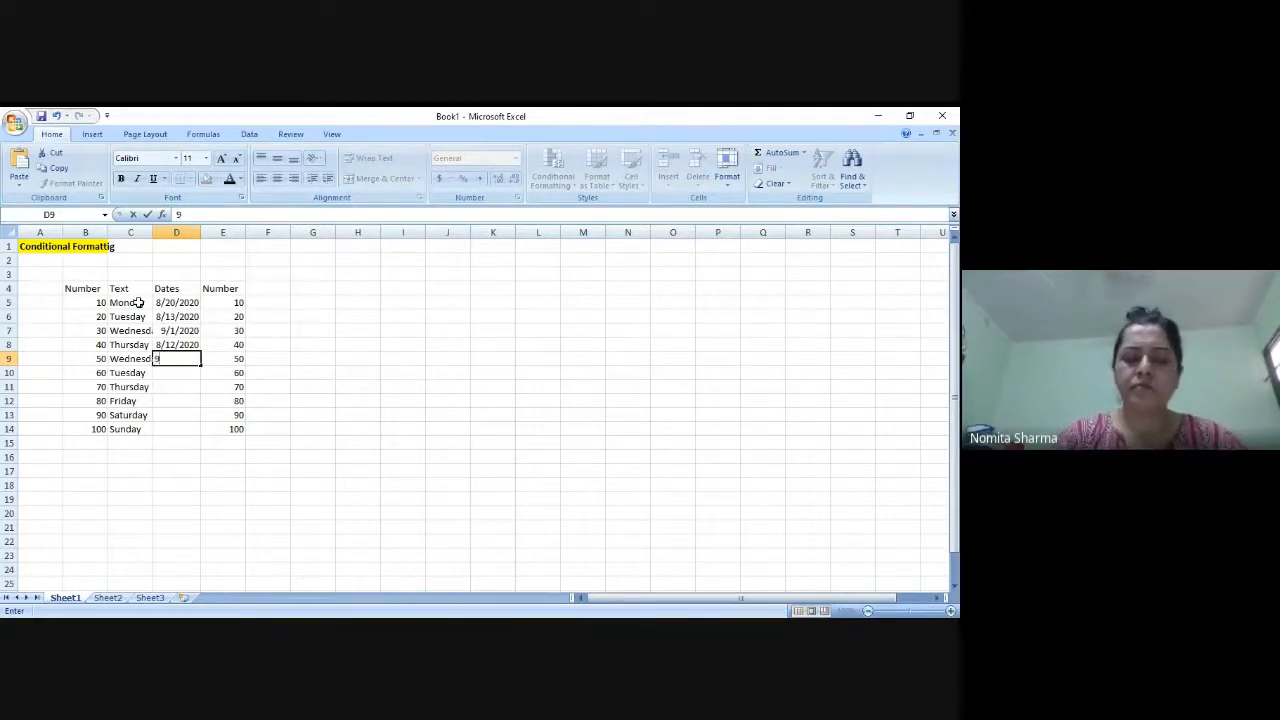
type("3/20")
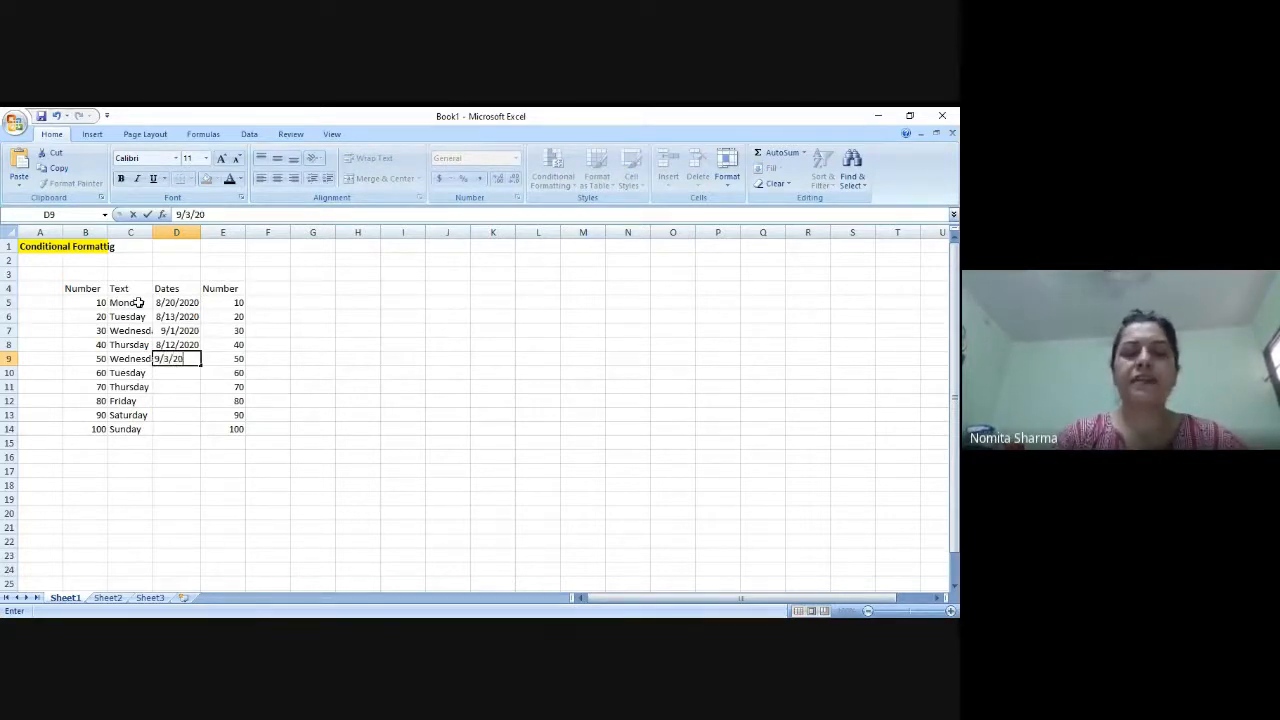
key("Return")
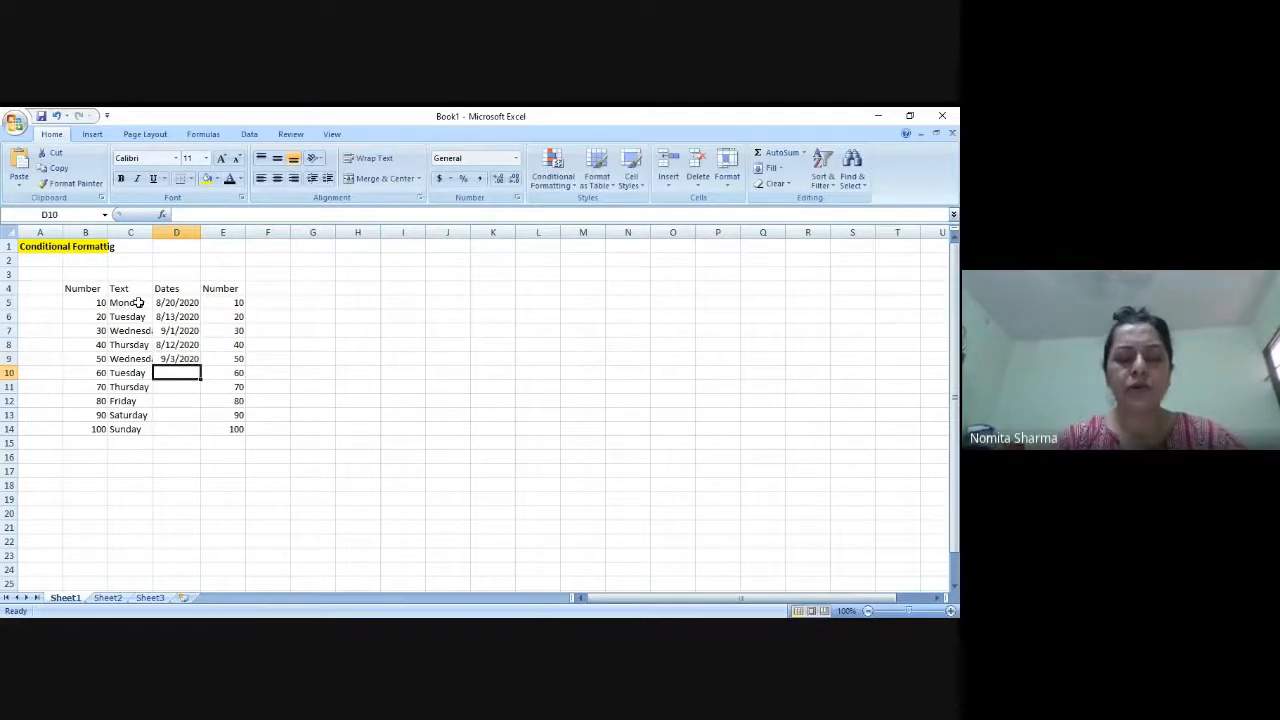
- Add the dates 3/5/20 in D10 and 6/14/20 in D11 of the Dates column
type("3/")
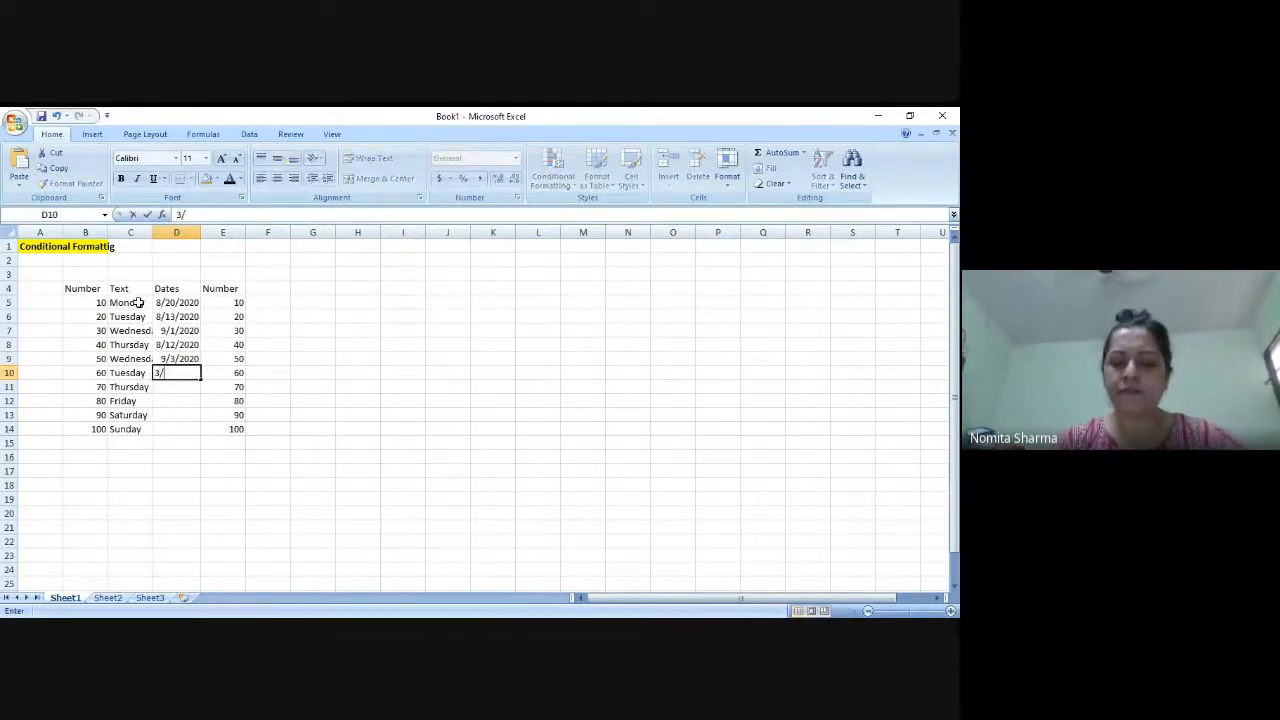
type("5/20")
key("Return")
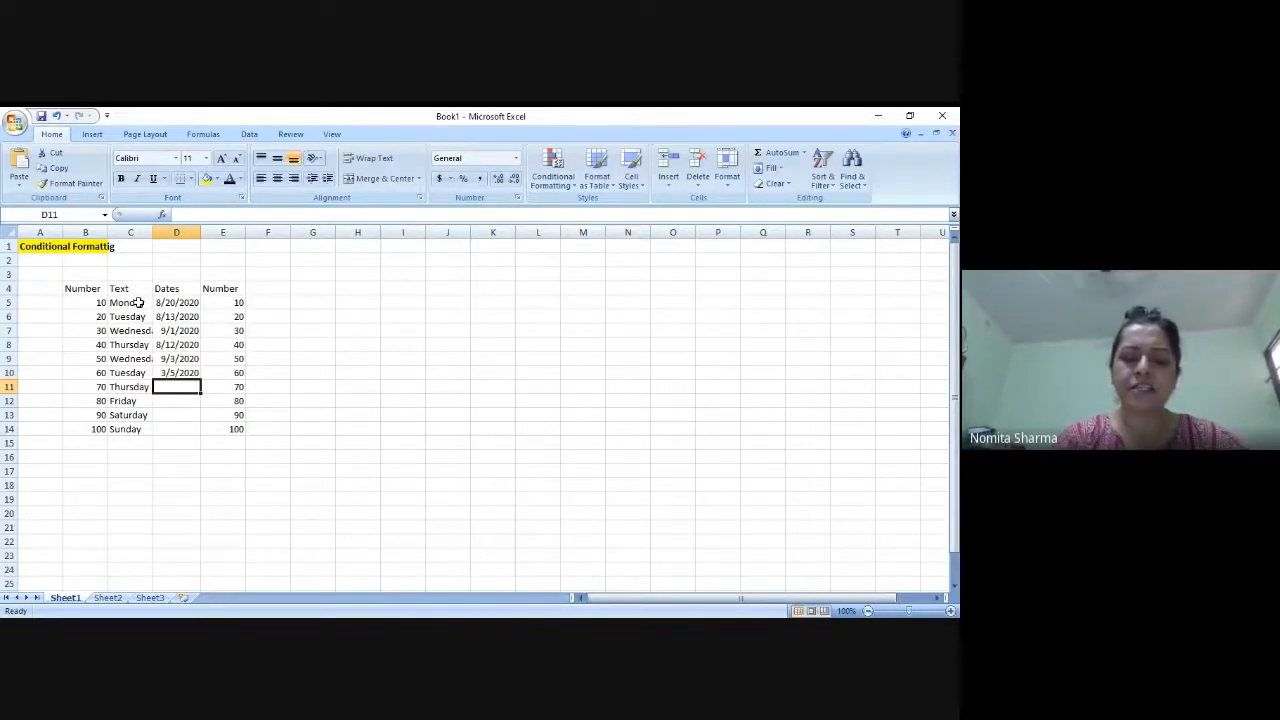
type("6/1")
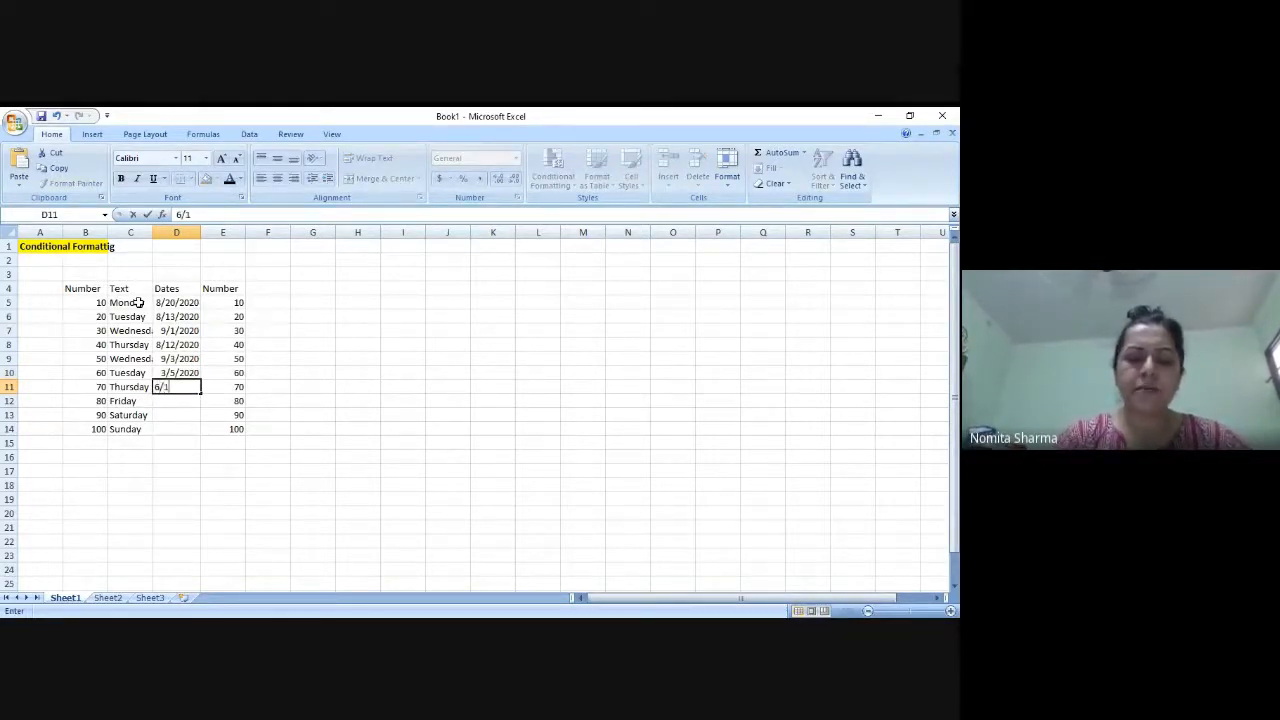
type("4/20")
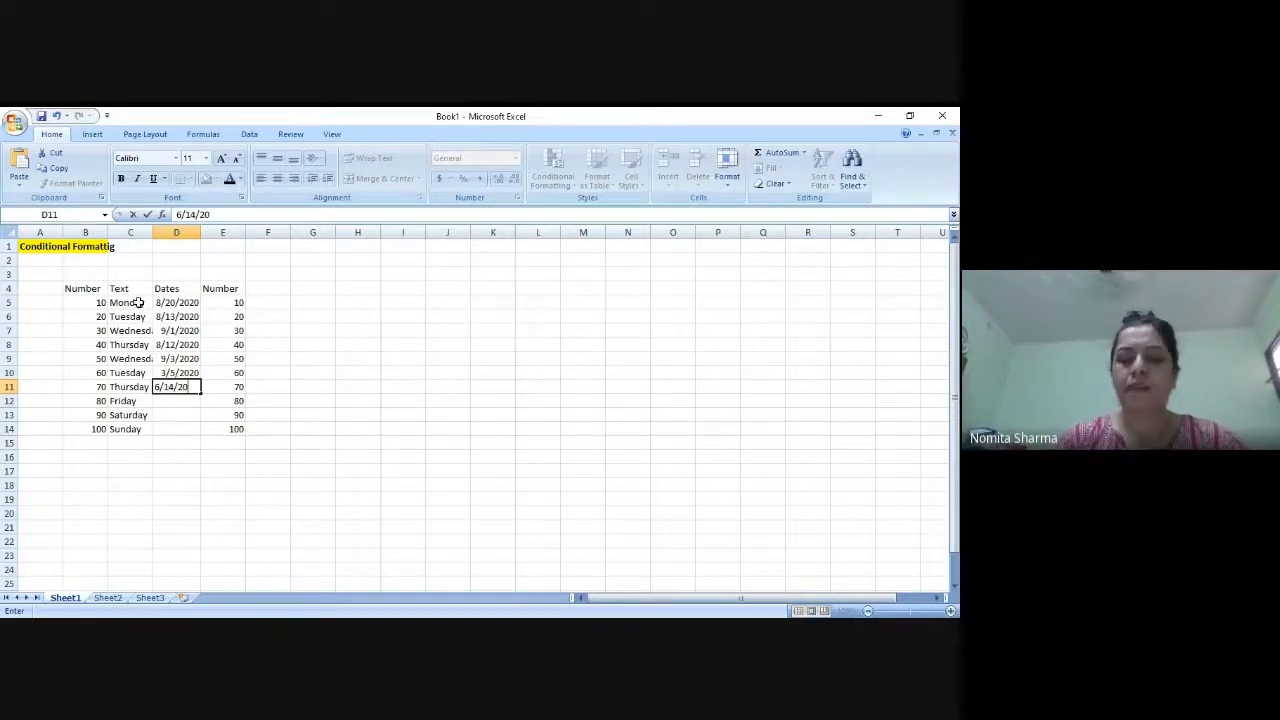
key("Return")
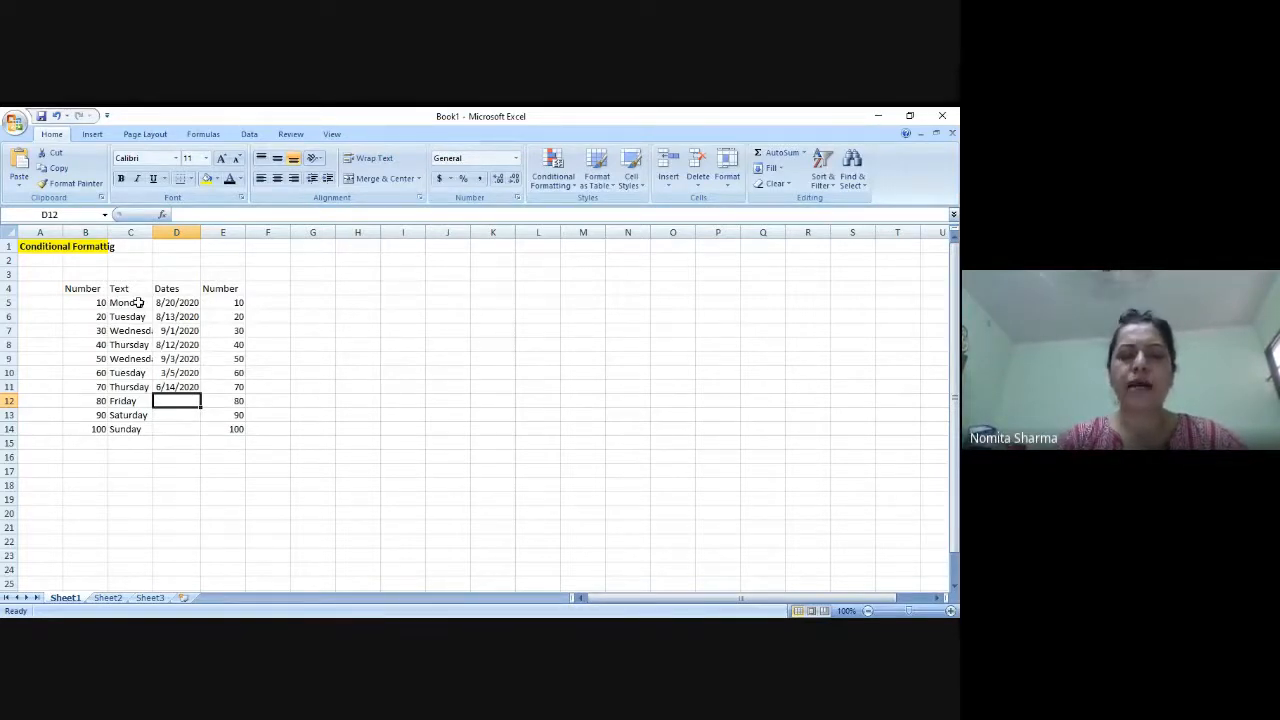
- Continue the Dates column with 8/11/2020 in D12 and 6/2/2020 in D13
type("8")
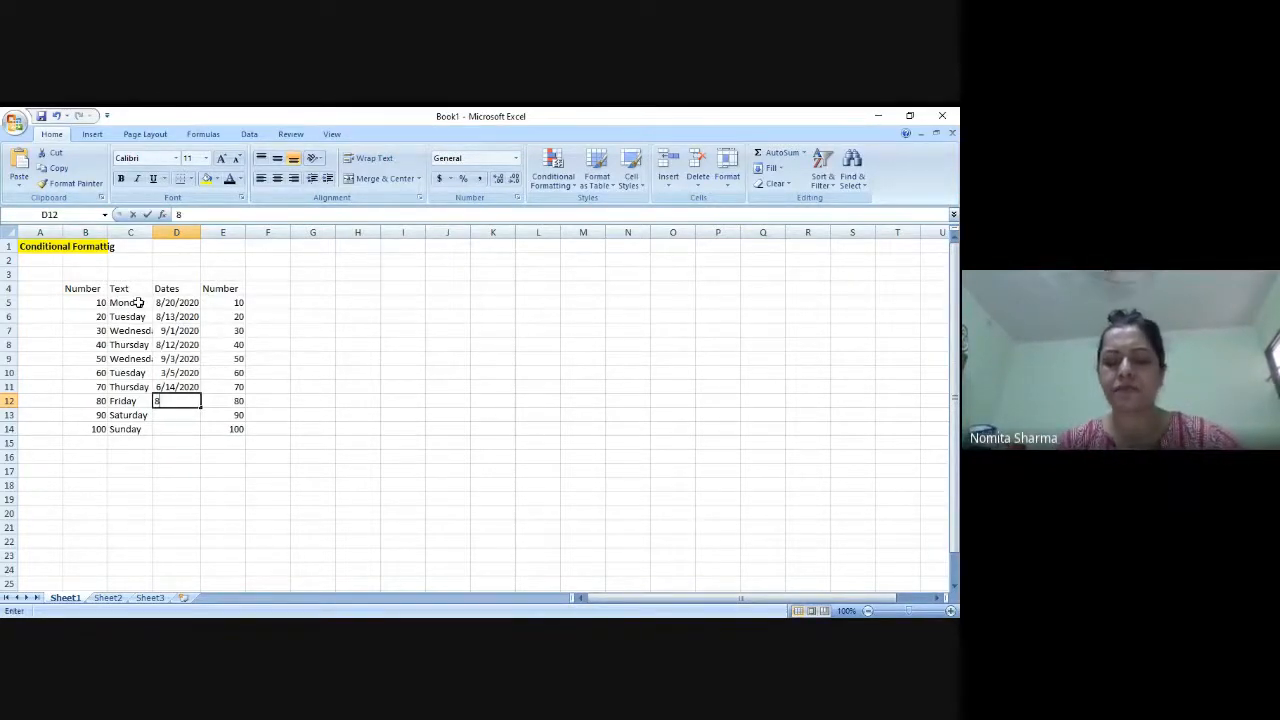
type("/11/2020")
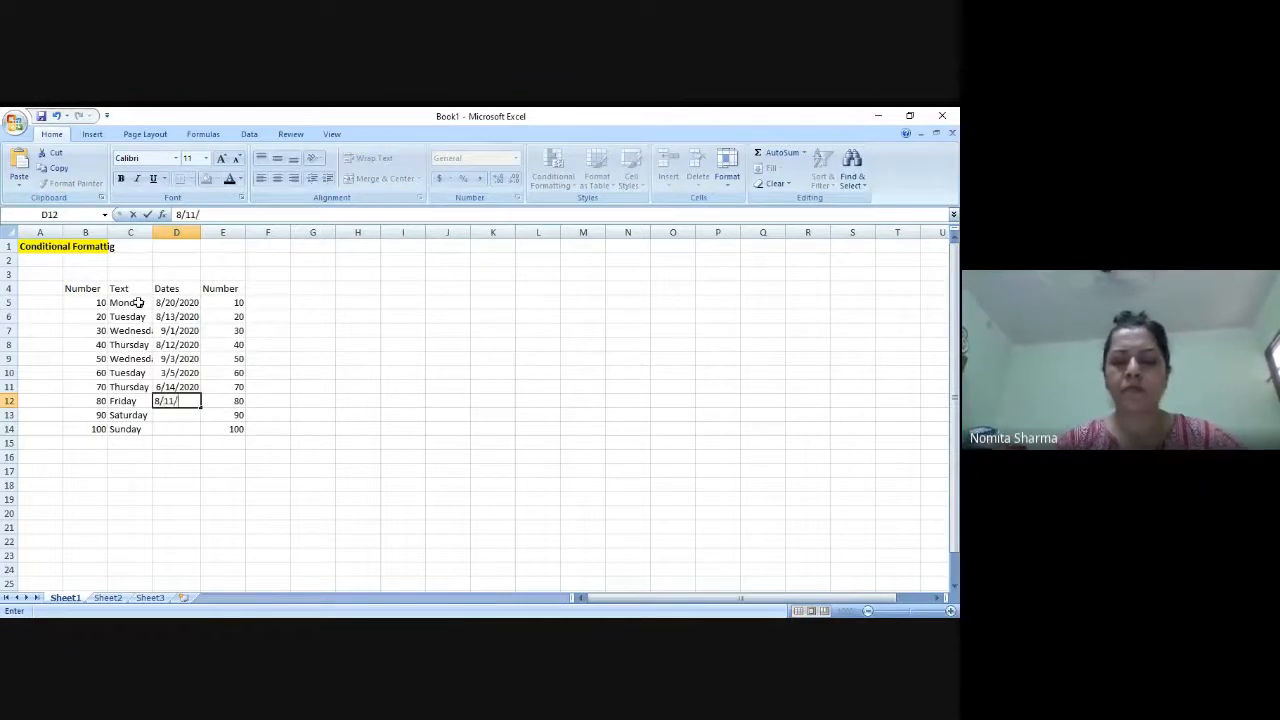
key("Return")
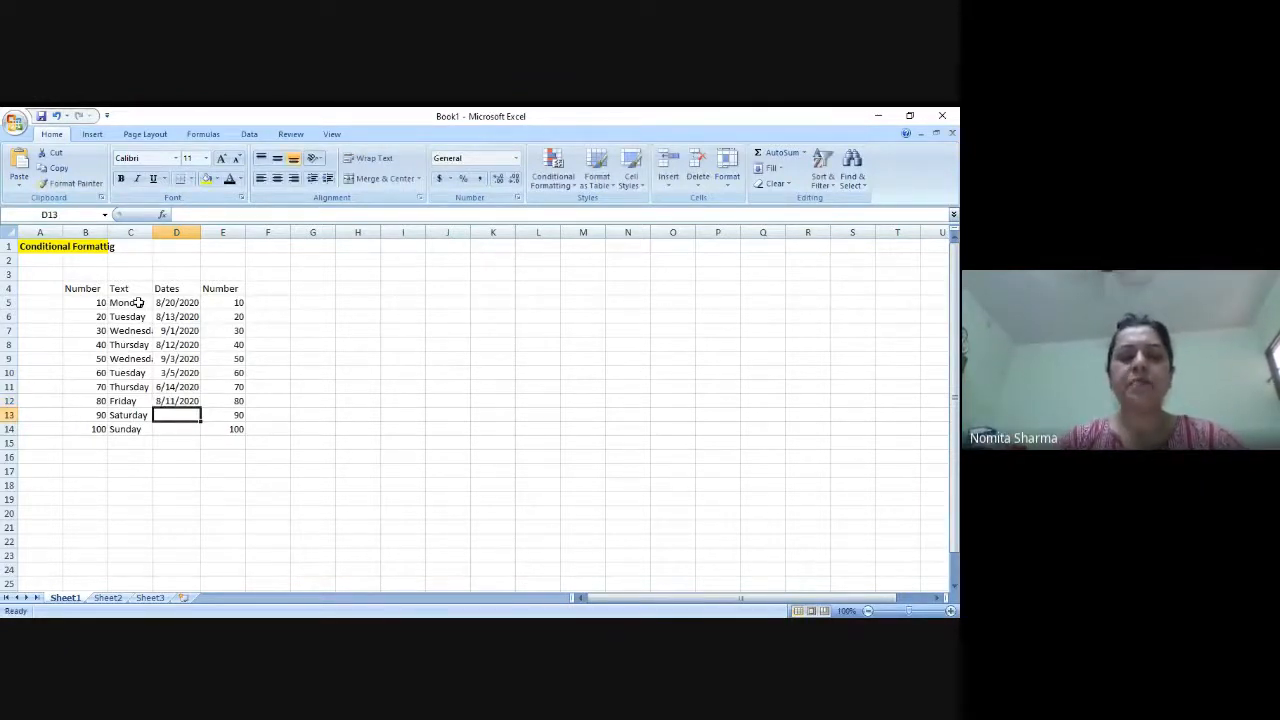
type("6")
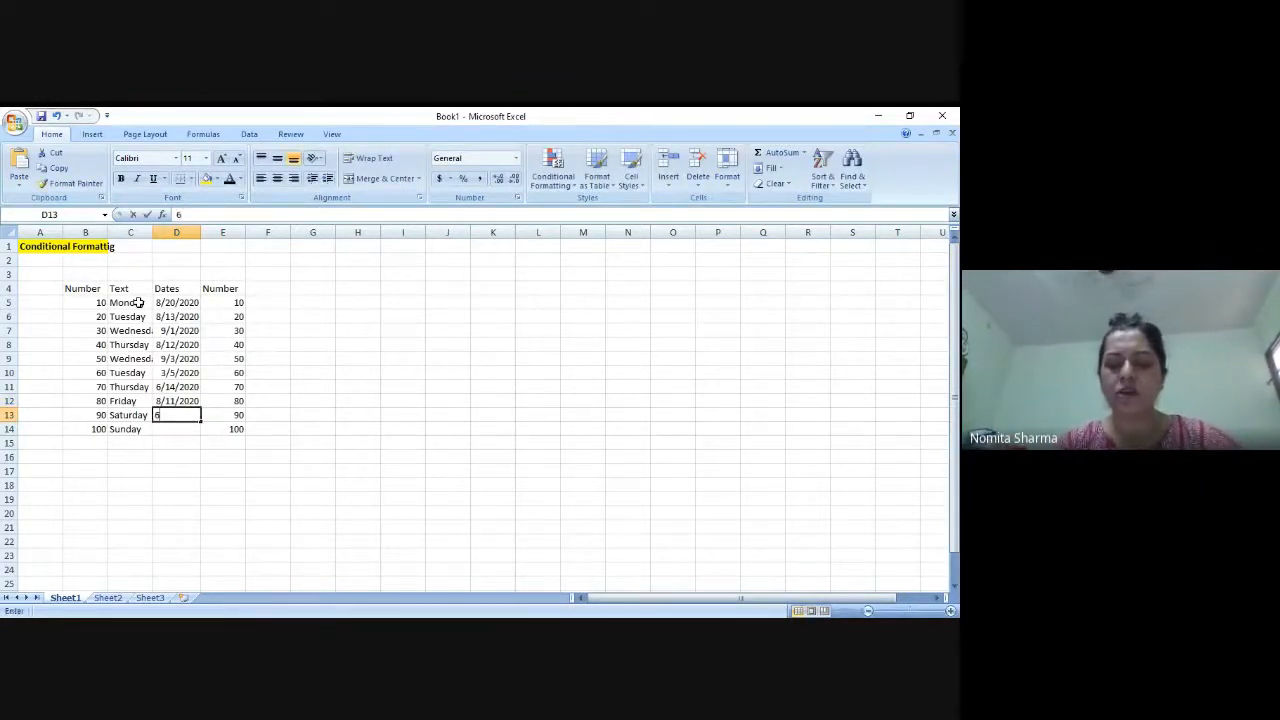
type("/2/2020")
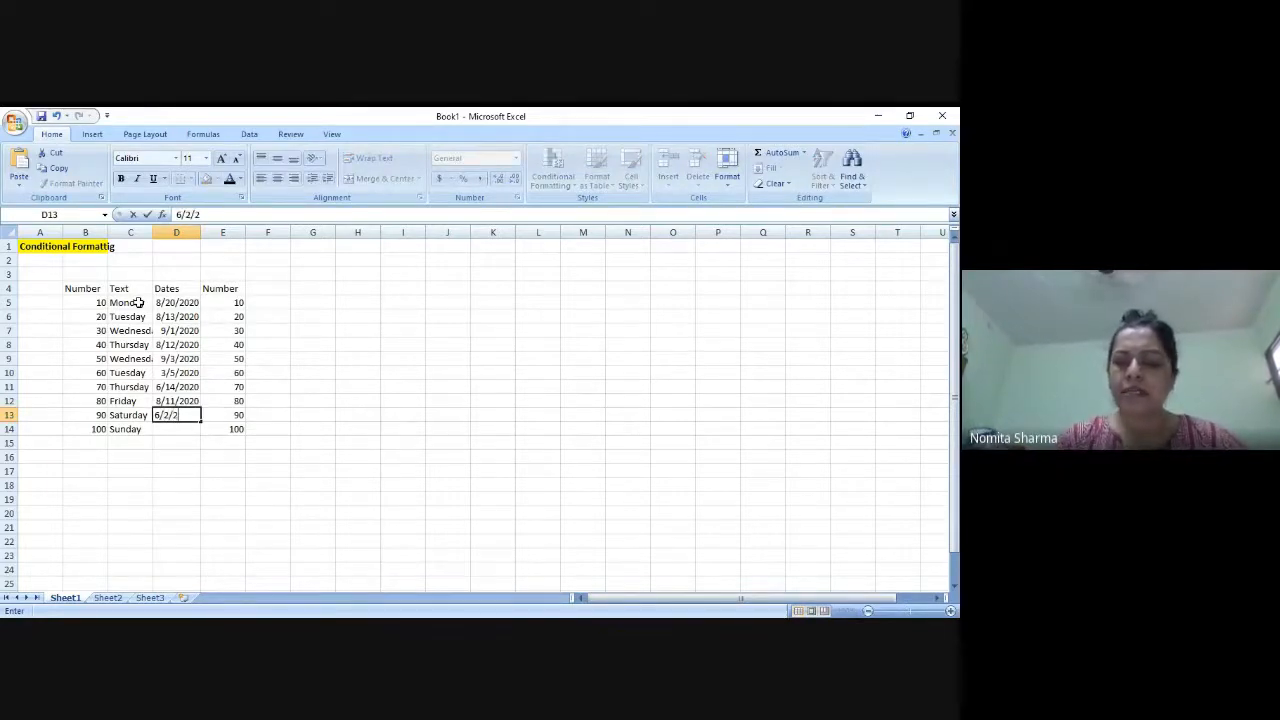
key("Return")
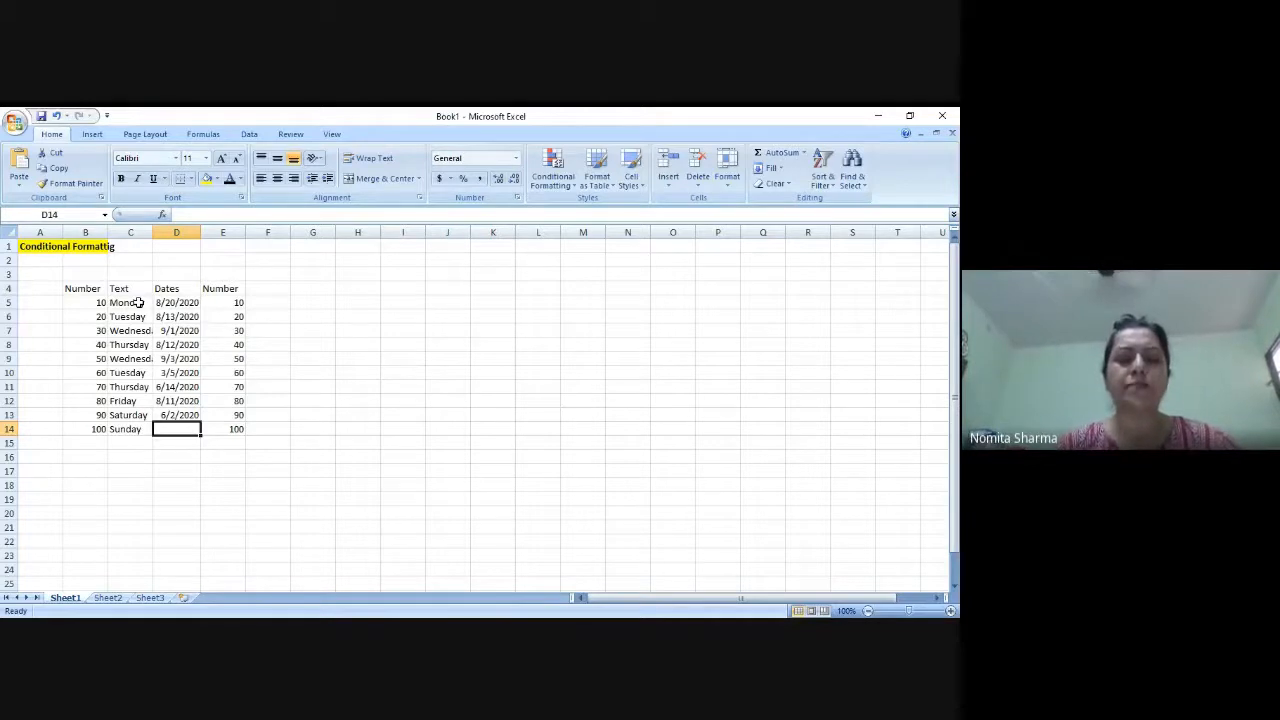
- Complete the Dates column by entering 5/12/2020 in cell D14
type("5/12")
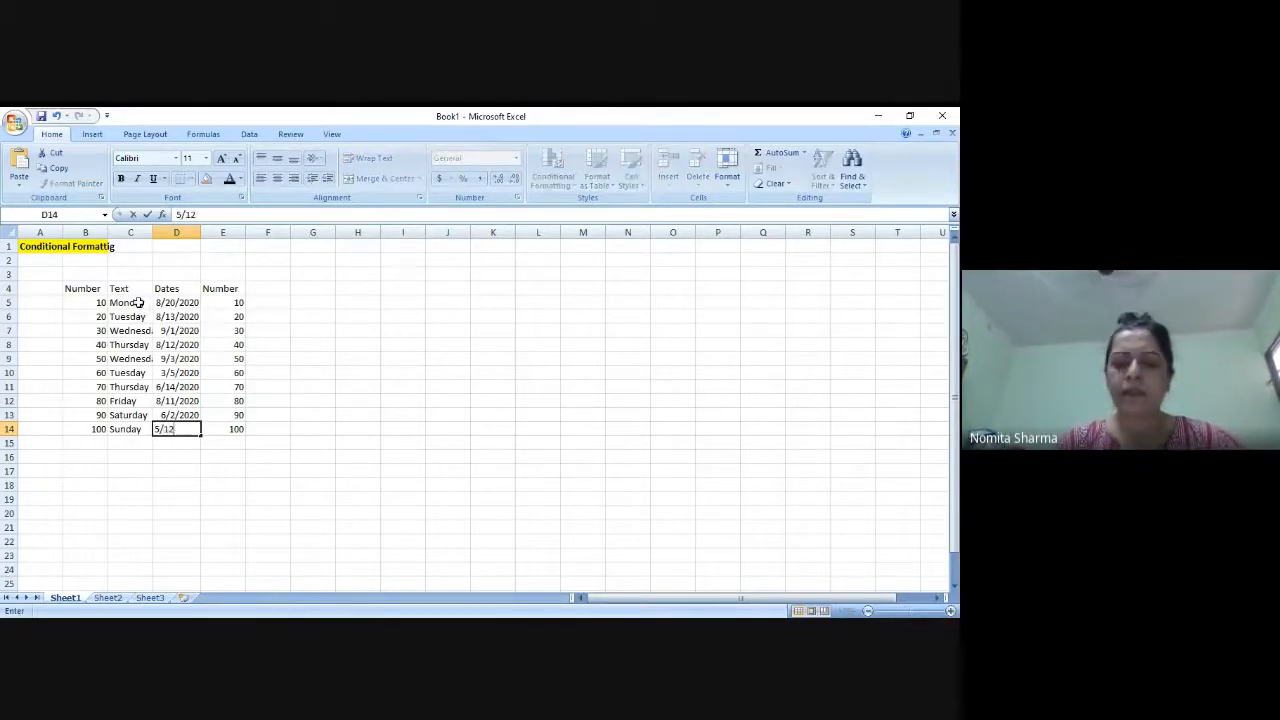
type("/2020")
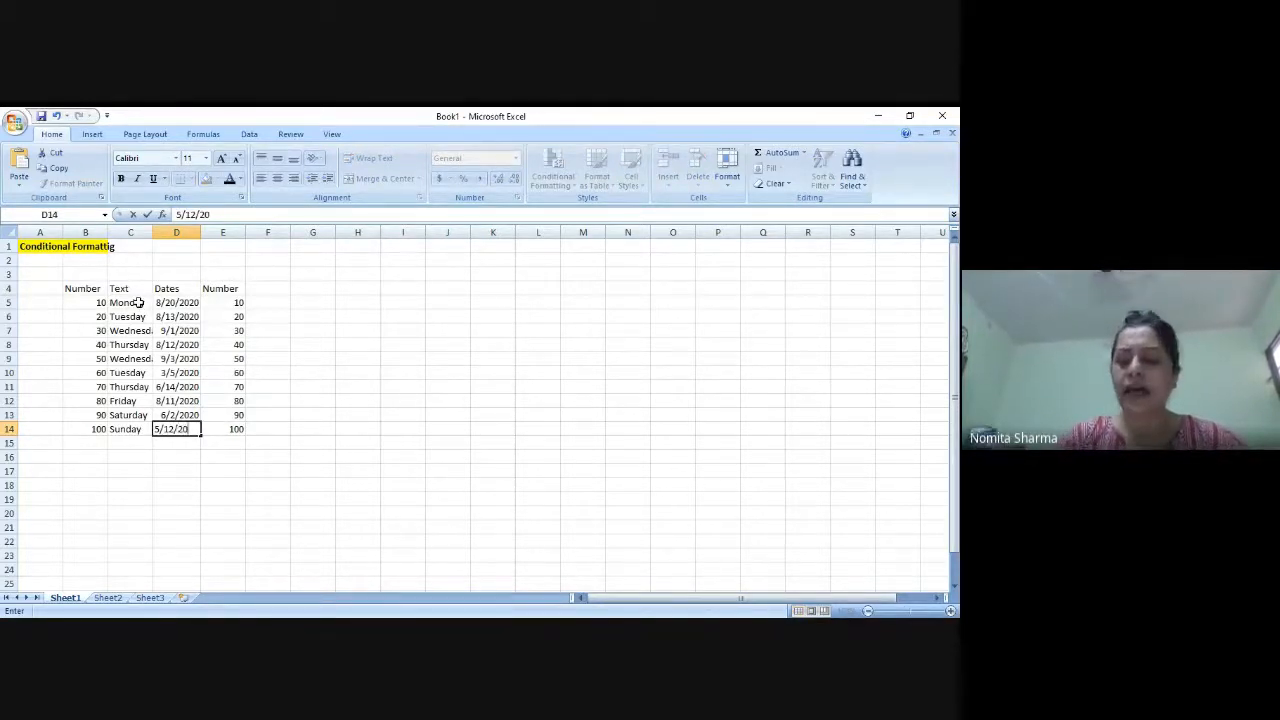
key("Return")
key("Up")
key("Up")
key("Up")
key("Up")
key("Up")
key("Up")
key("Up")
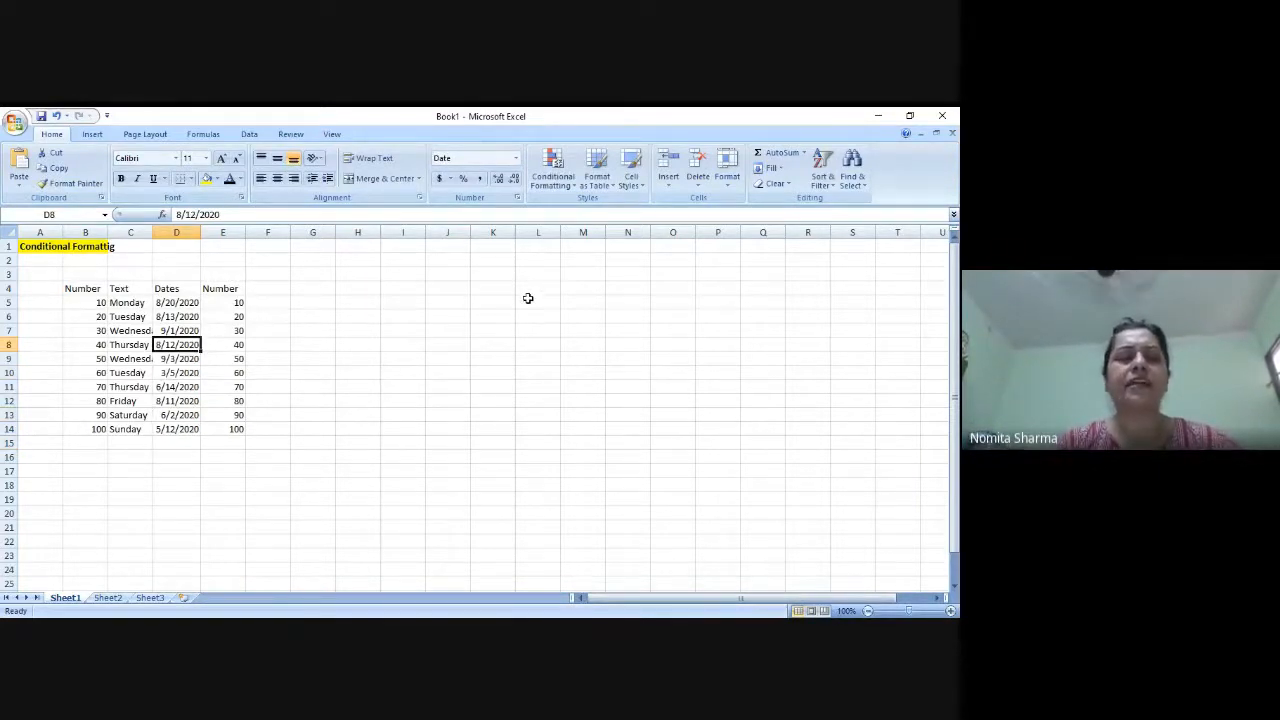
- Enter 12, 3, 4, 4, 45, 5 and 6 in J3 to J9 and 7, 88 and 8 in J11 to J13
left_click(460, 277)
type("2")
key("Return")
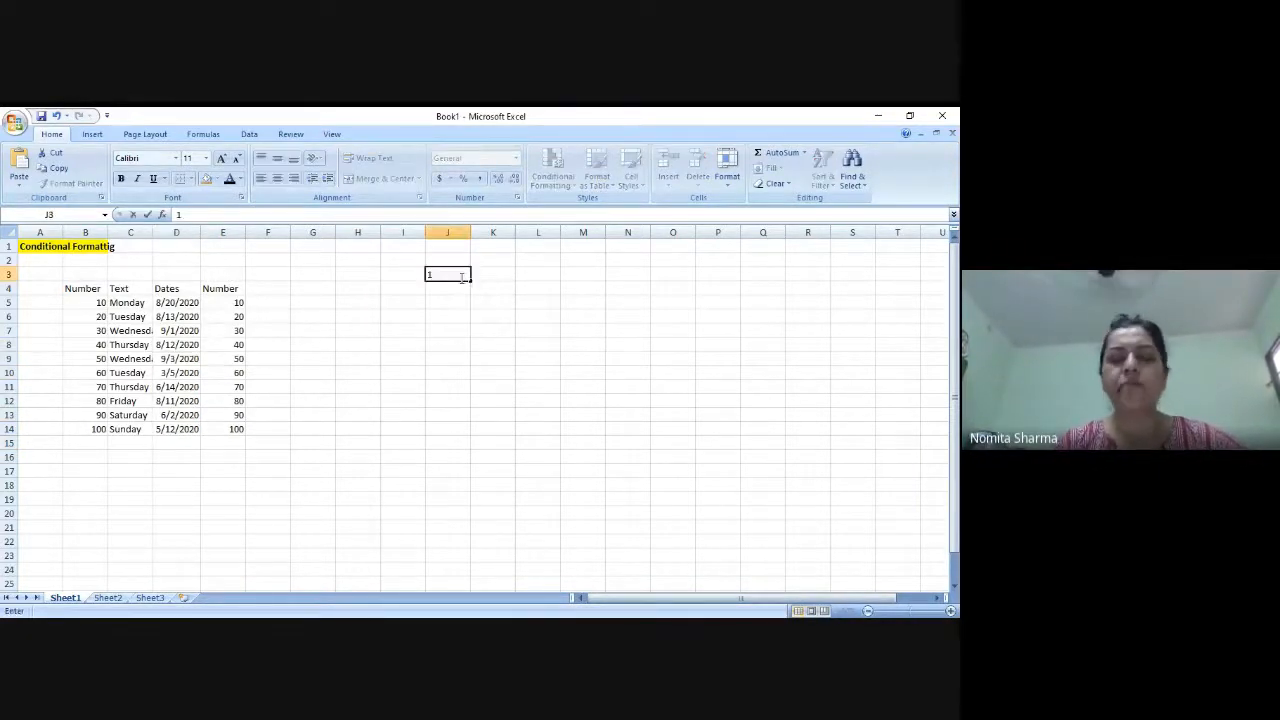
type("3")
key("Return")
type("4 4 45 5 6  7 88 8")
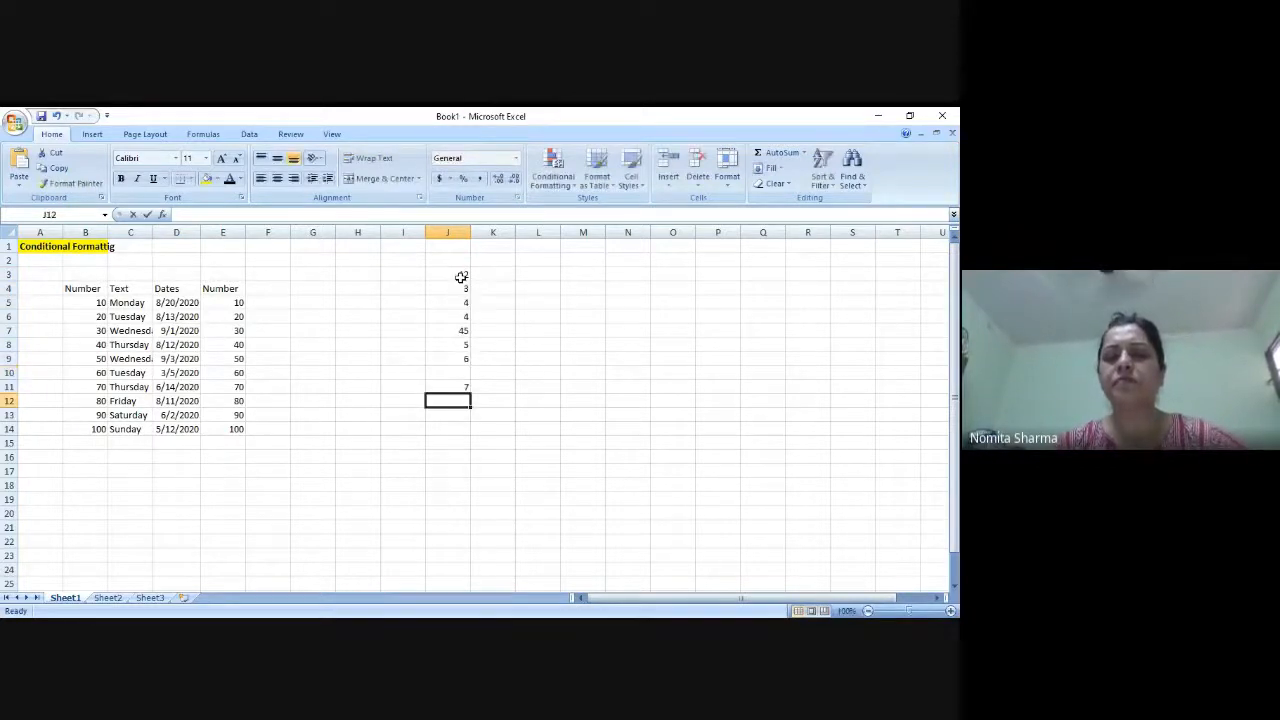
- Fill the empty cell J10 in the new number list with 233
key("Up")
key("Up")
key("Up")
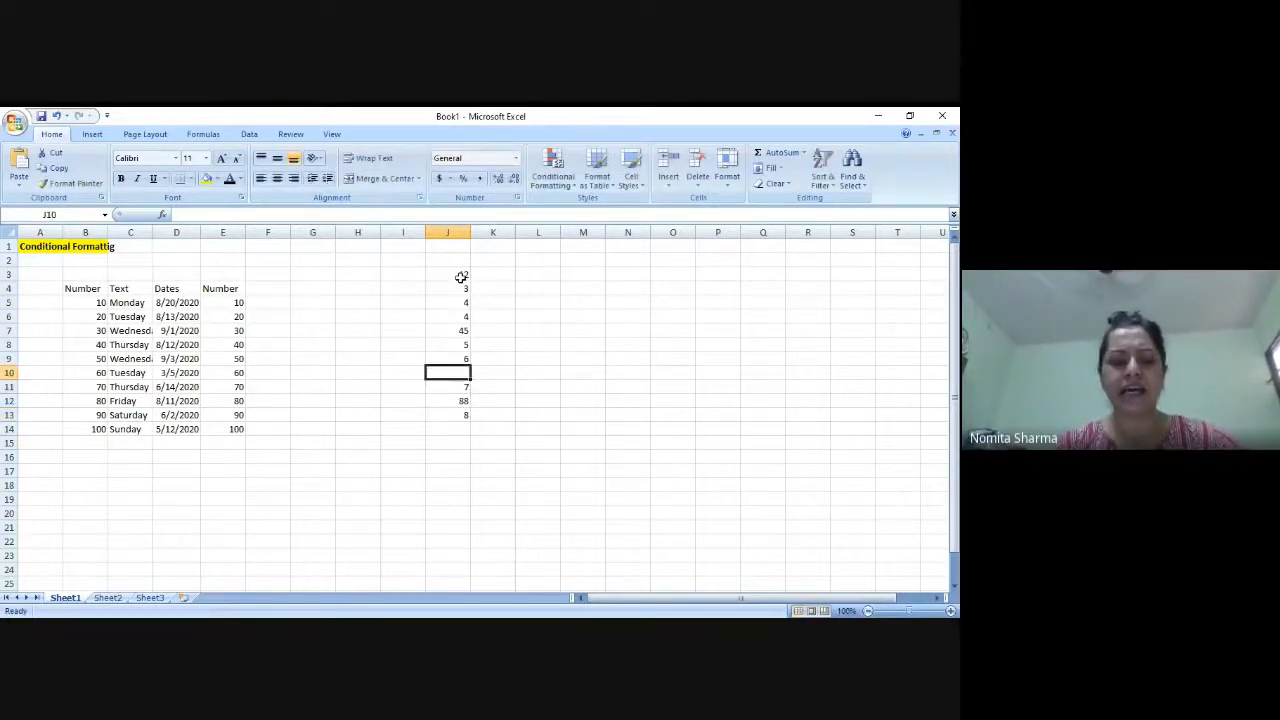
type("233")
key("Return")
key("Up")
key("Up")
key("Up")
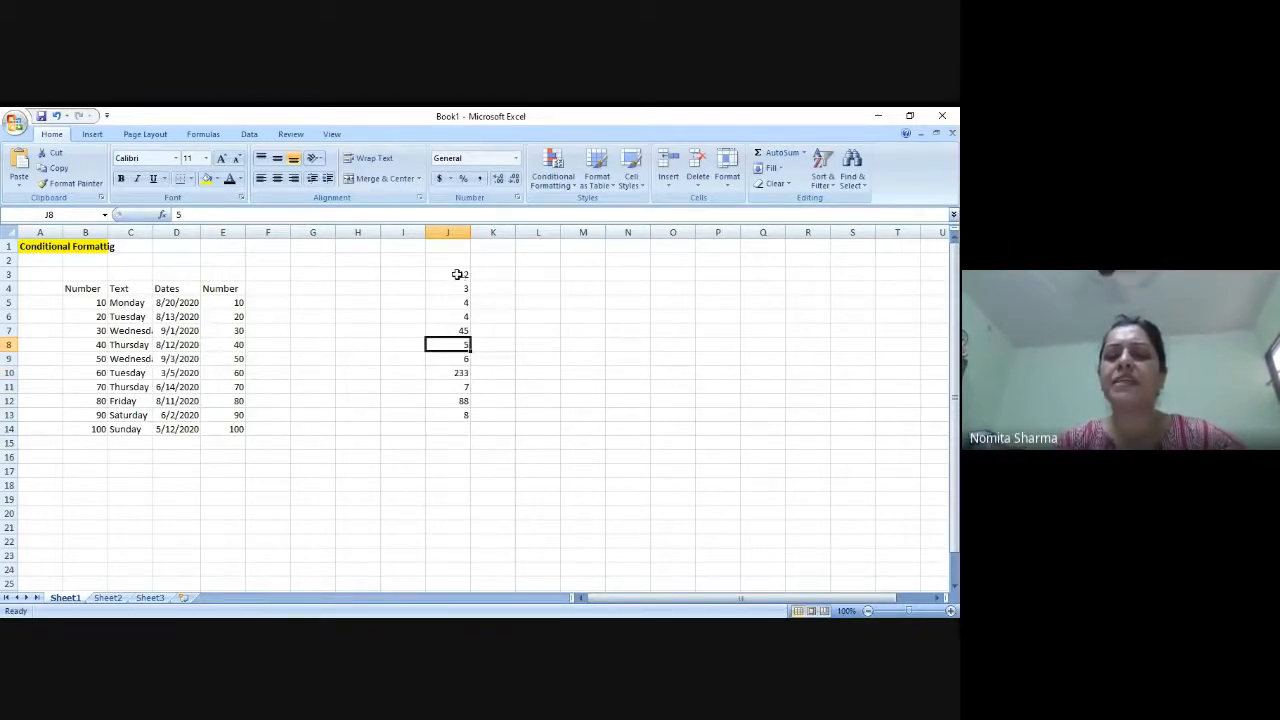
- Format the numbers in J3:J13 with font size 12, bold and a yellow fill
left_click_drag(461, 276, 466, 414)
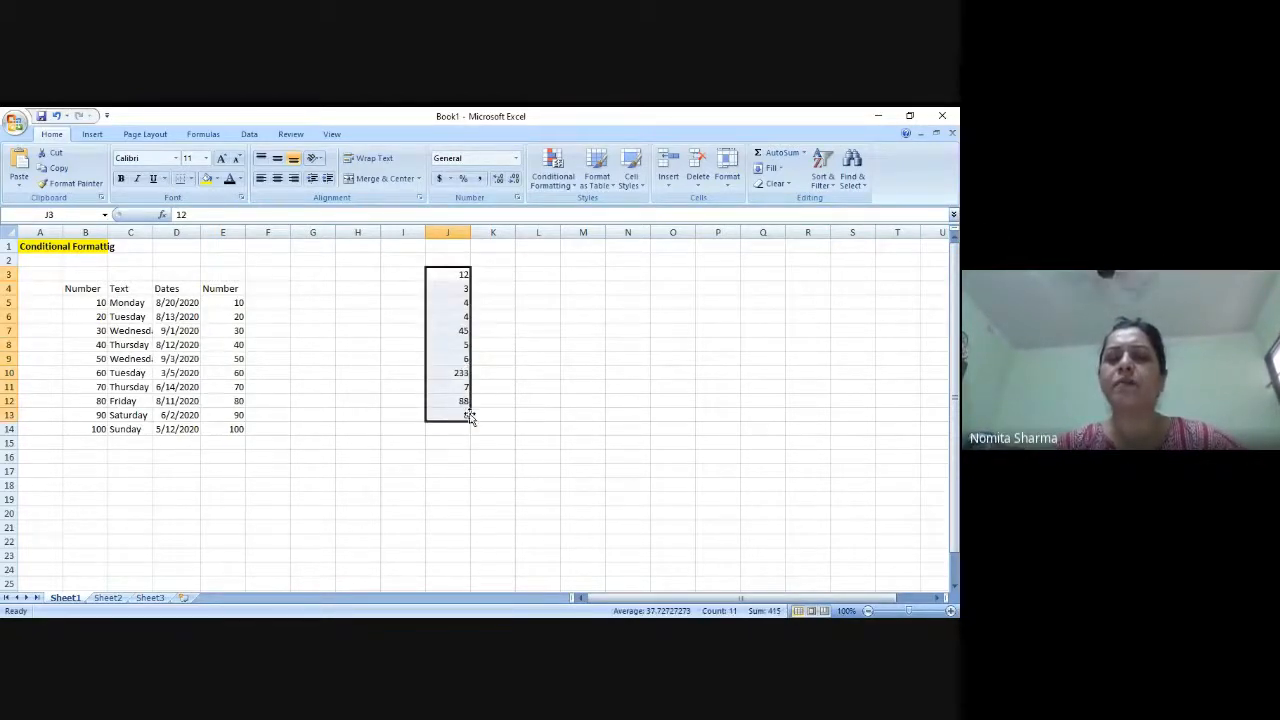
left_click(206, 158)
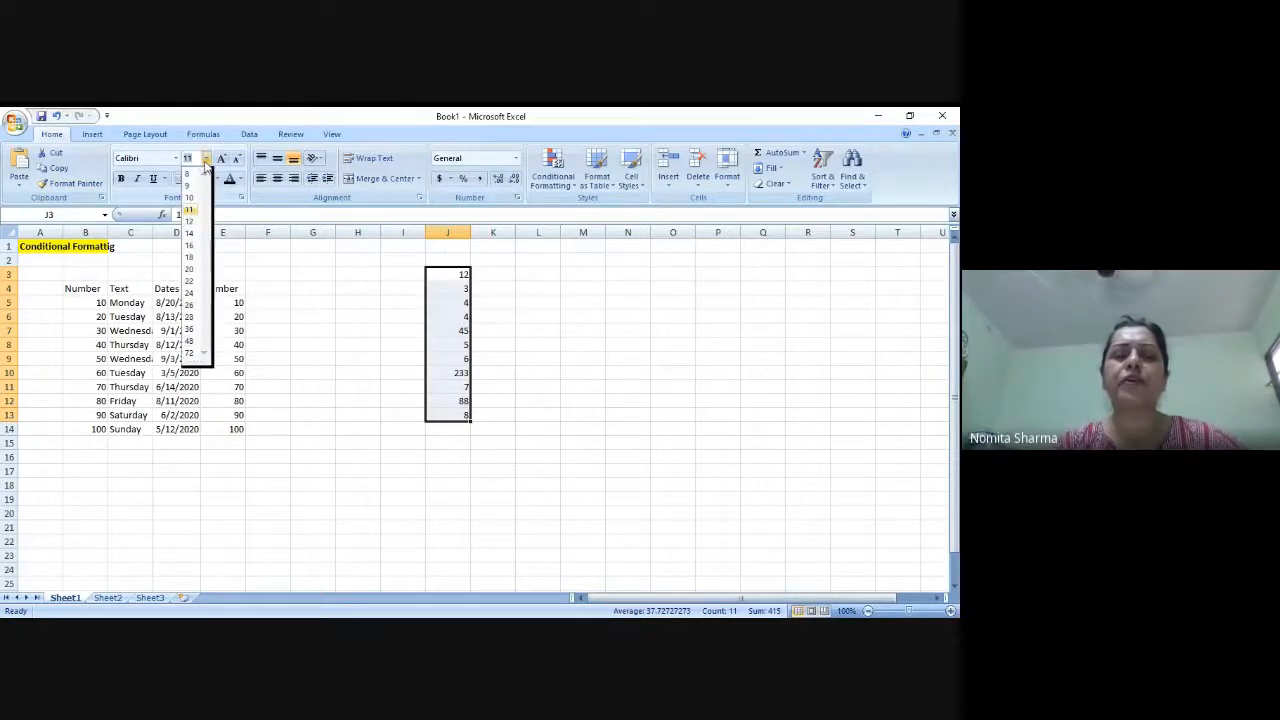
left_click(190, 222)
left_click(120, 180)
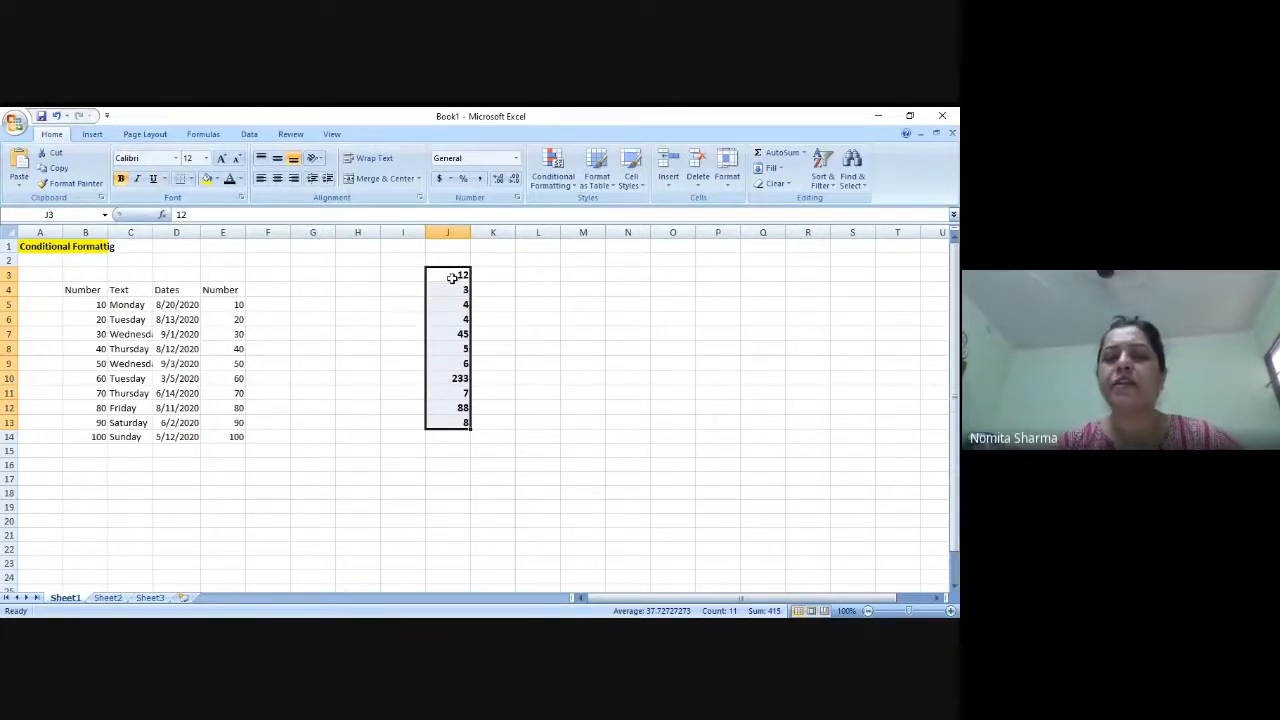
left_click(205, 179)
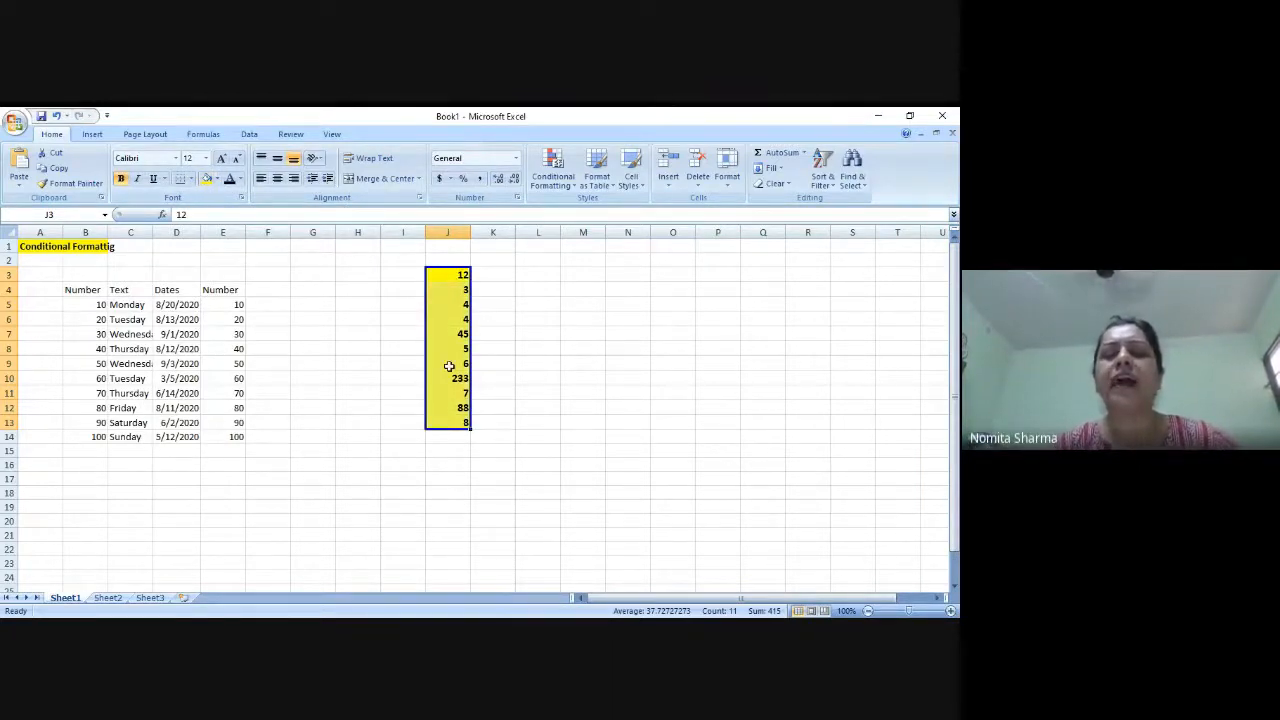
left_click(455, 335)
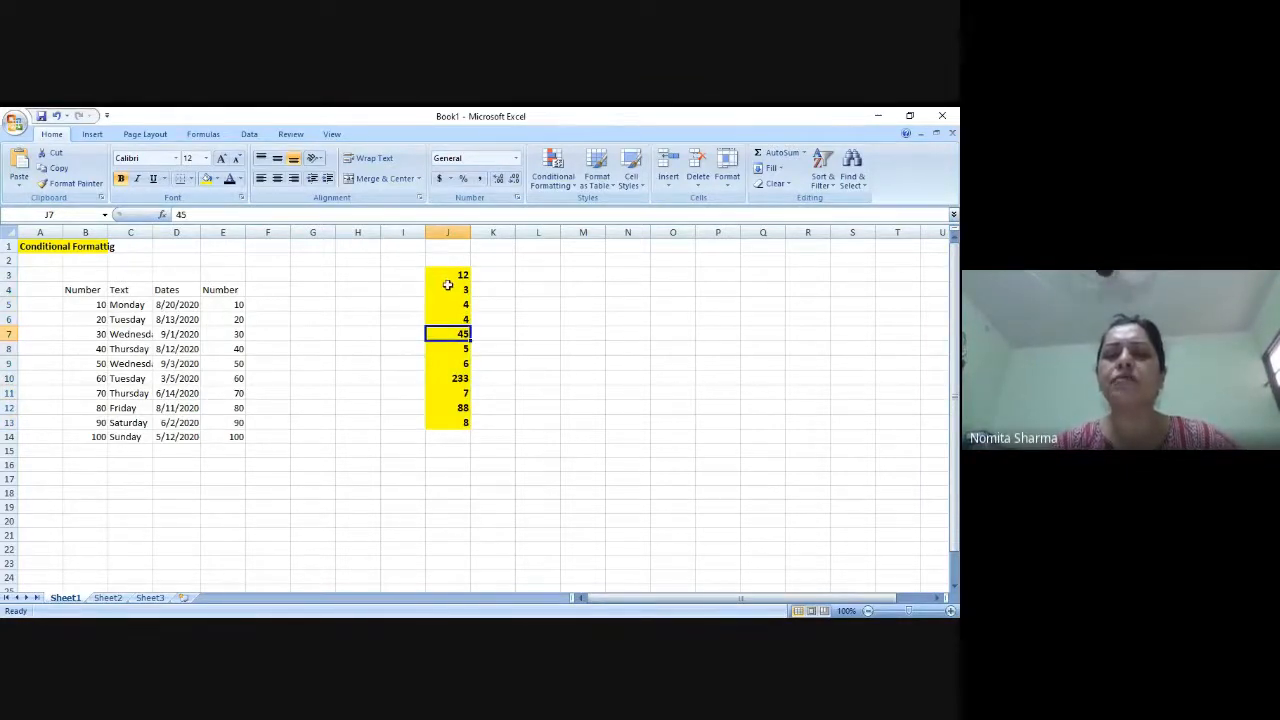
- Change the fill colour of cell J4 to white
left_click(448, 290)
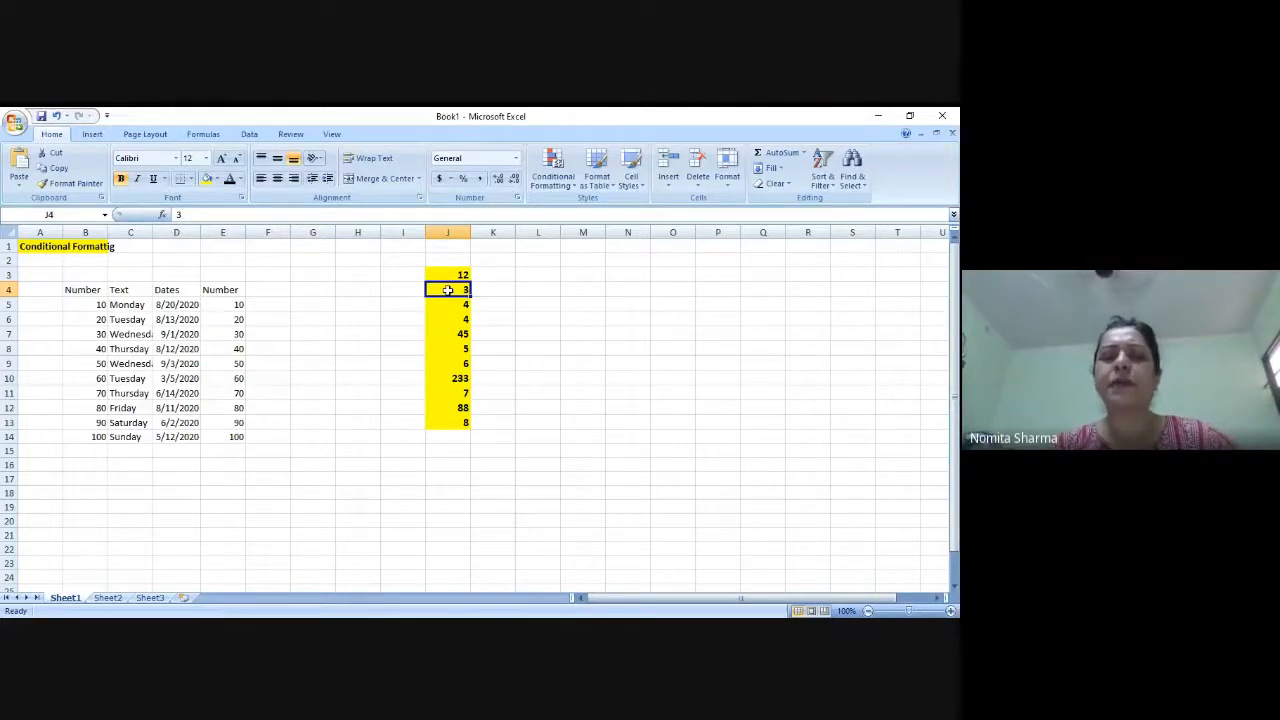
left_click(215, 179)
left_click(208, 211)
left_click(403, 348)
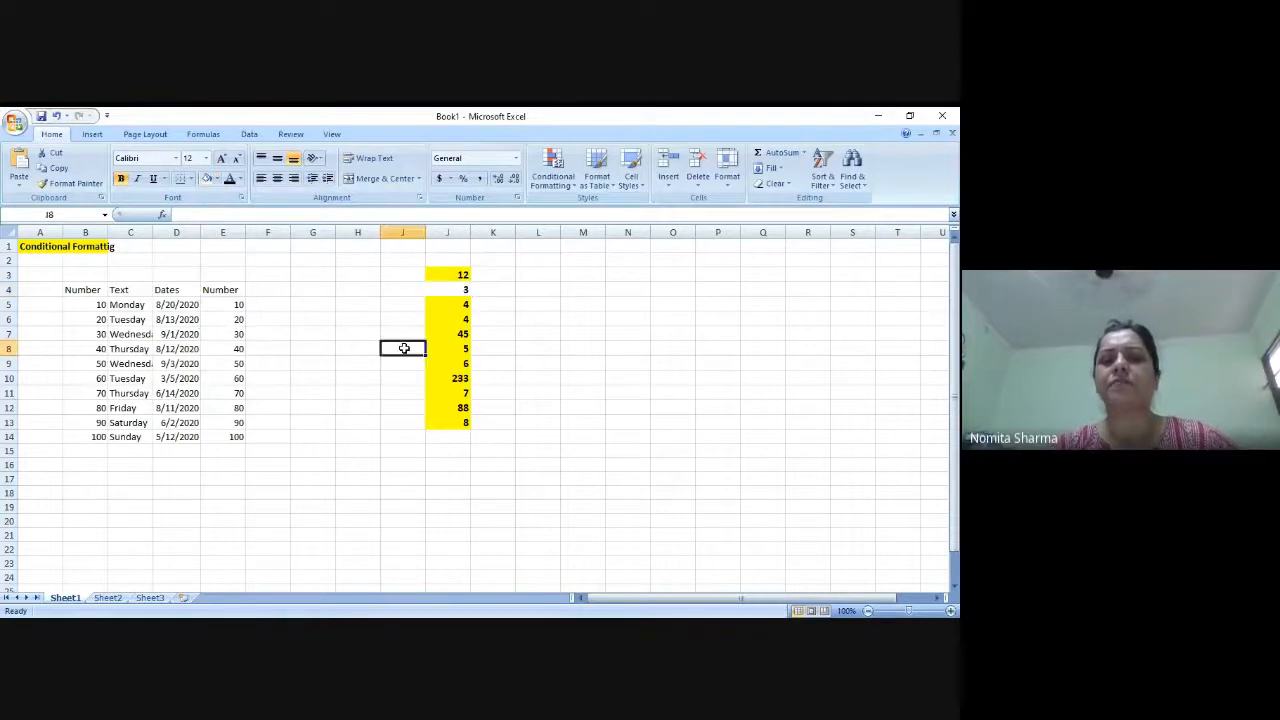
- Fill cell J7 with a light green colour and cell J10 with a light red colour
left_click(456, 334)
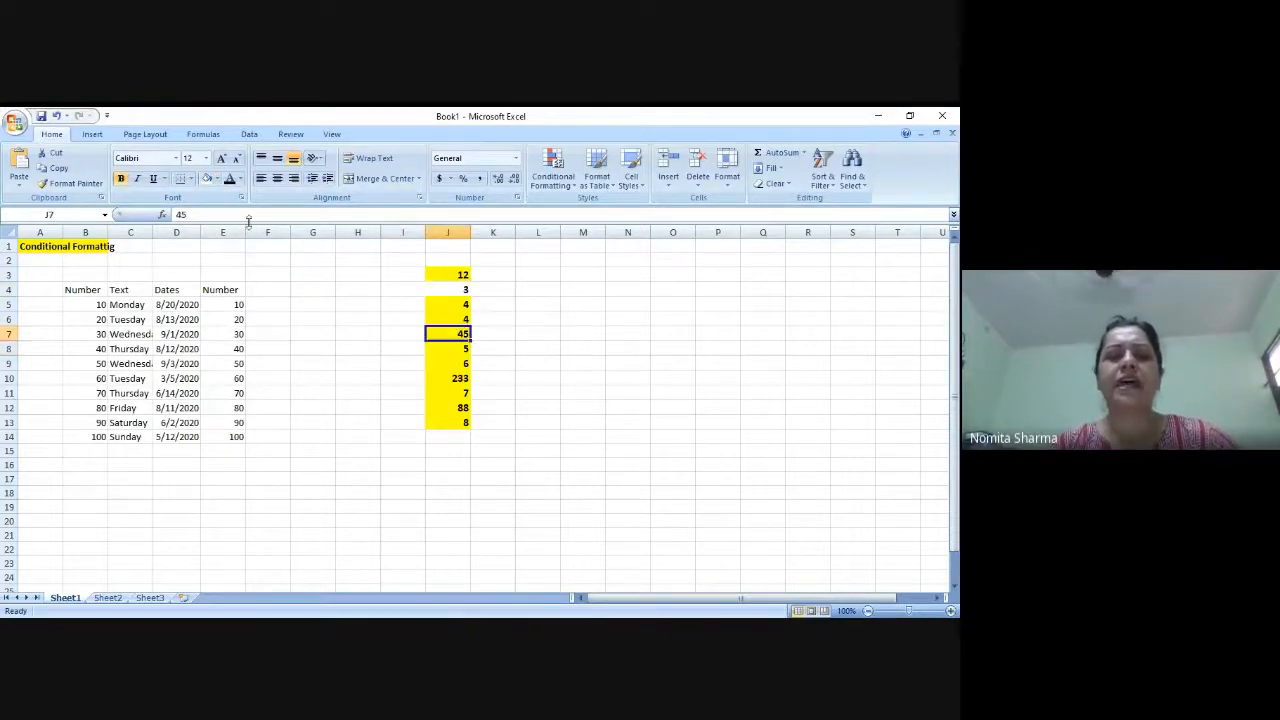
left_click(216, 179)
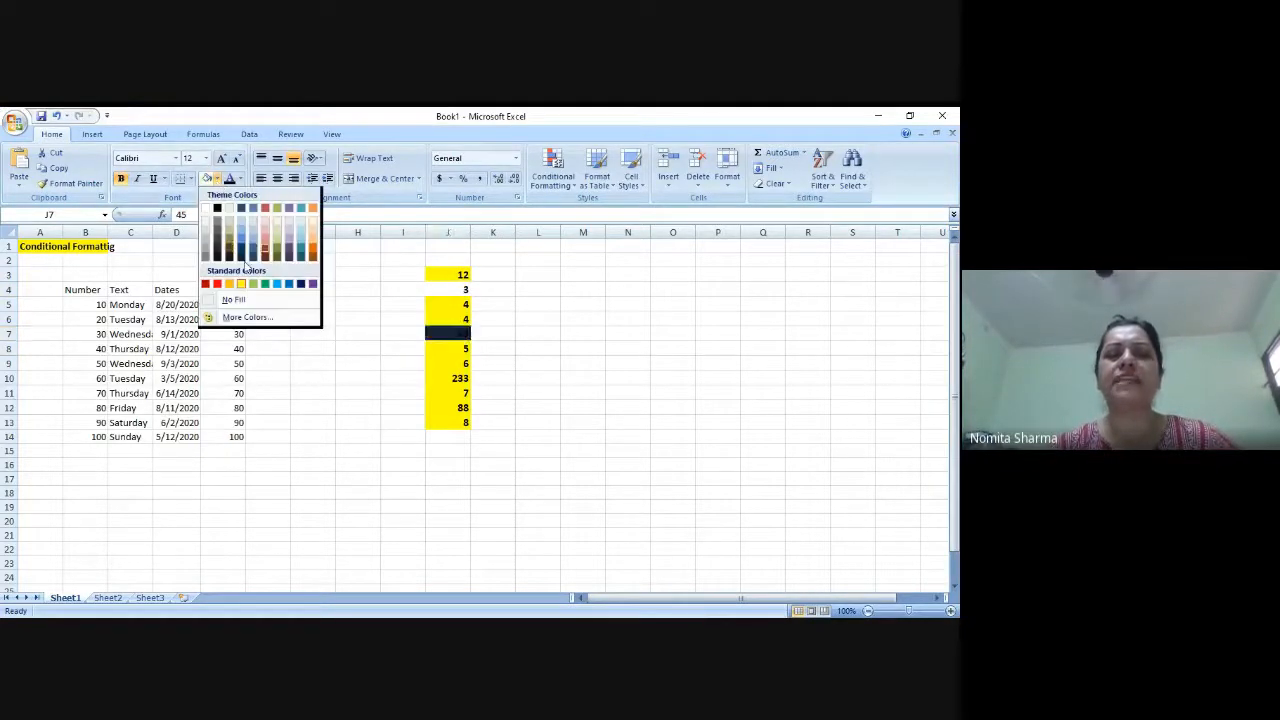
left_click(277, 226)
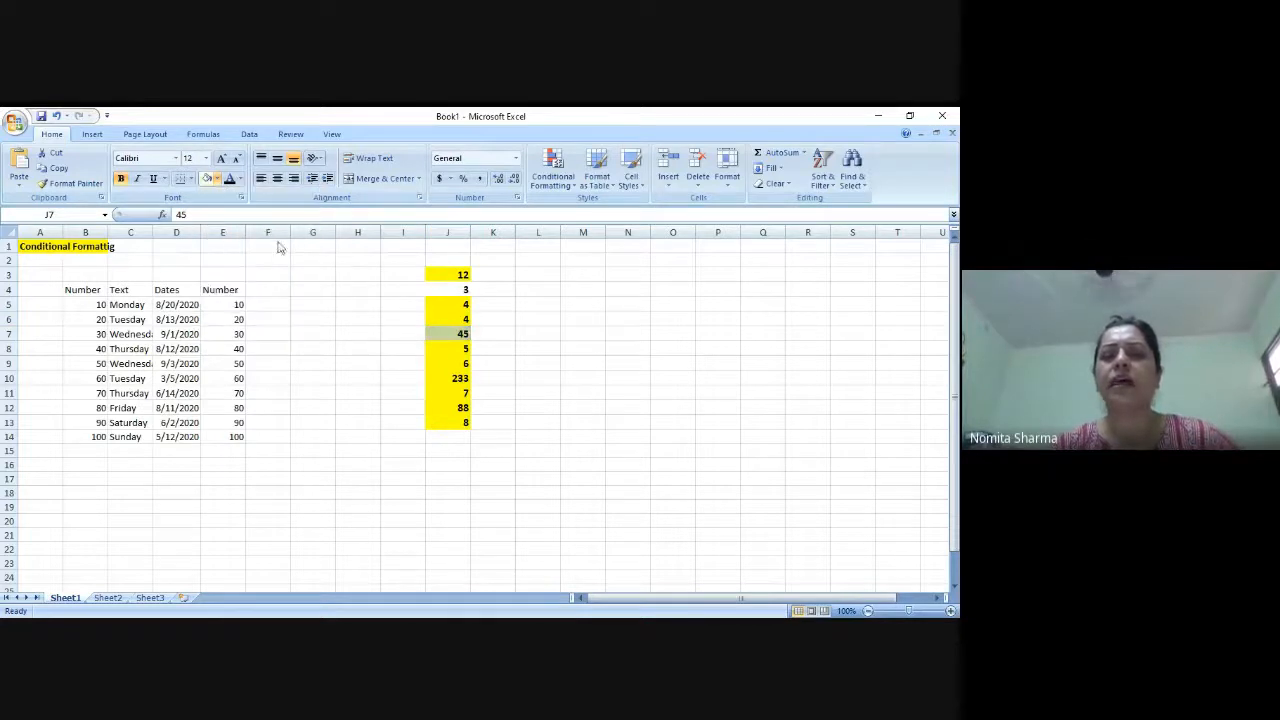
left_click(457, 377)
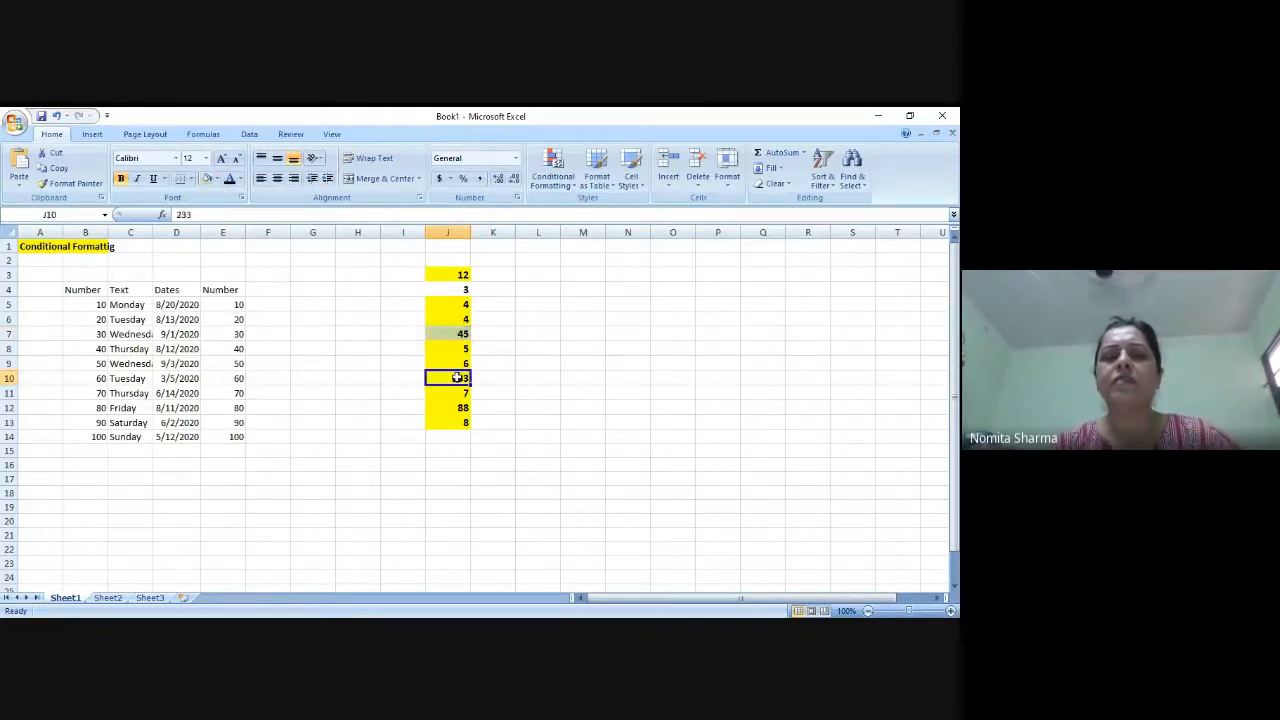
left_click(216, 179)
left_click(266, 238)
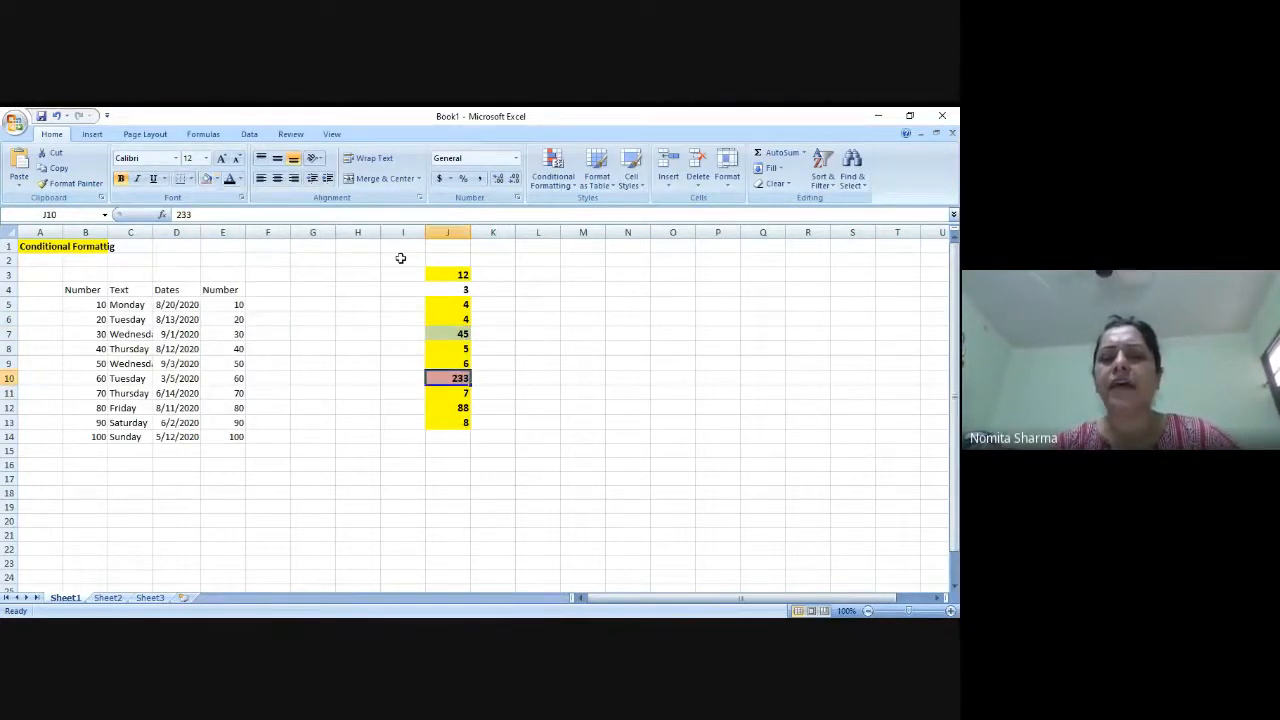
- Start a second number list in column K with 12 in K3, 34 in K4 and 334 in K5
left_click(503, 277)
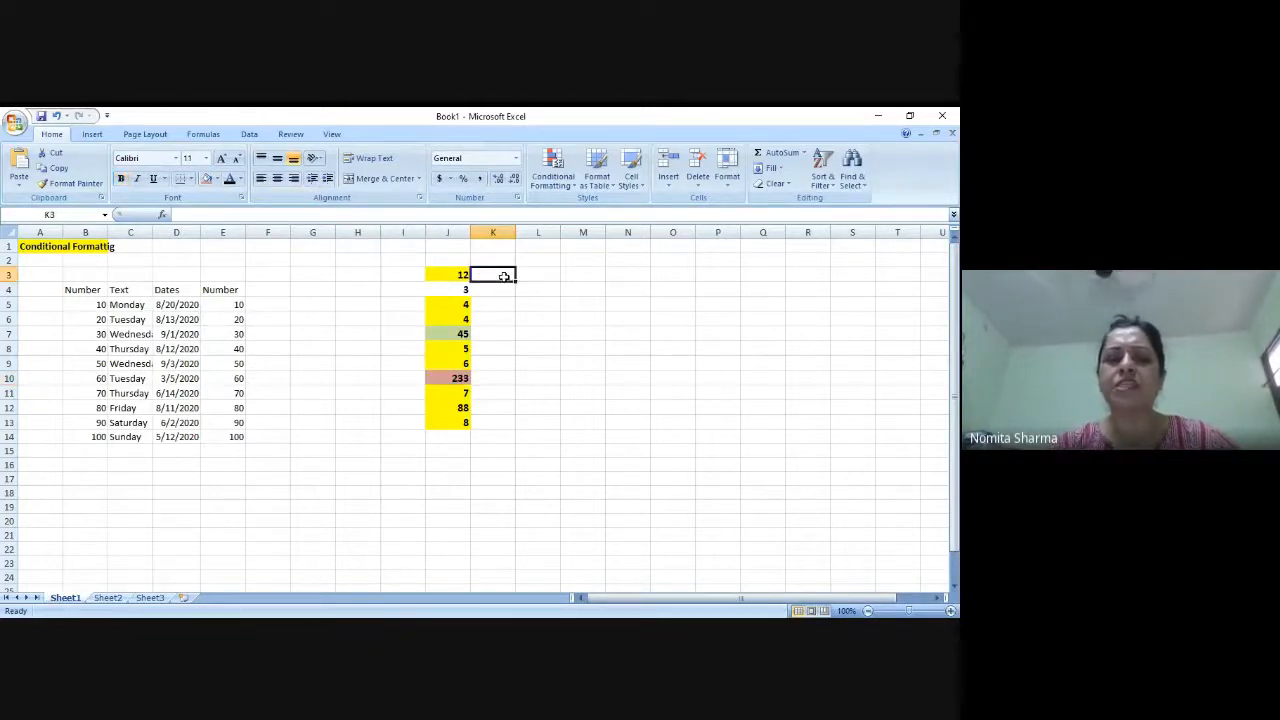
key("Return")
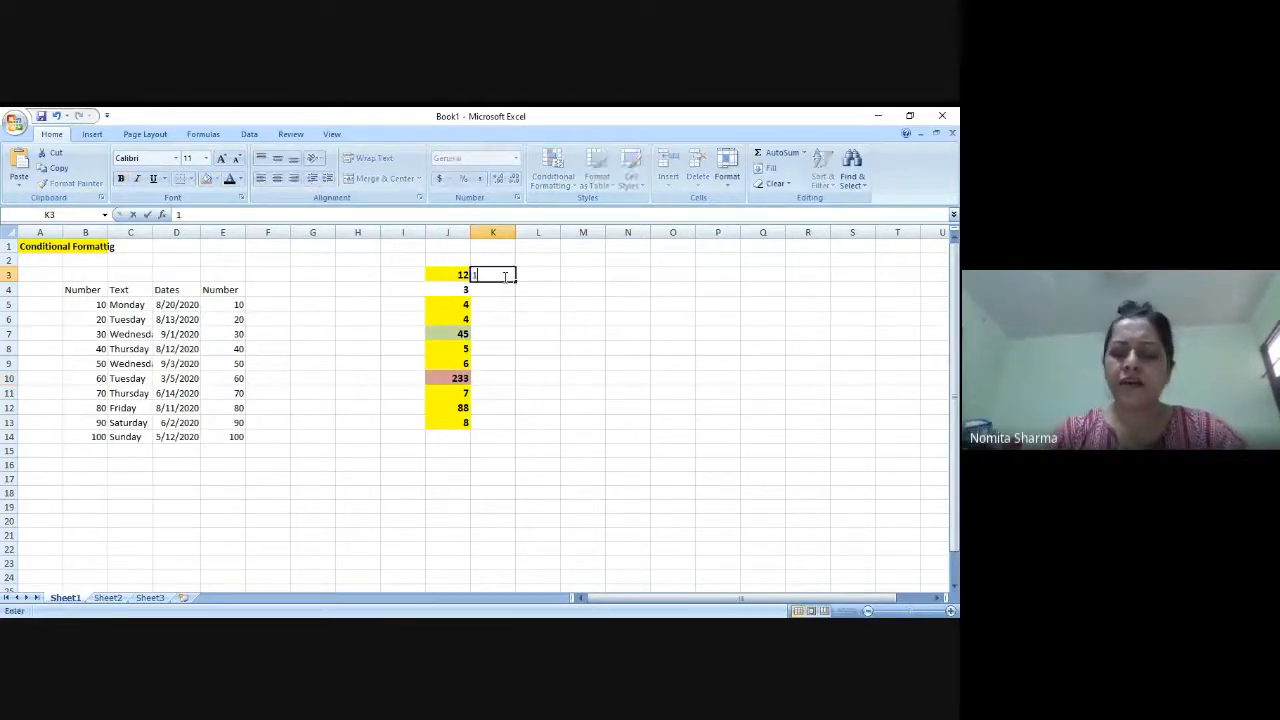
type("345345")
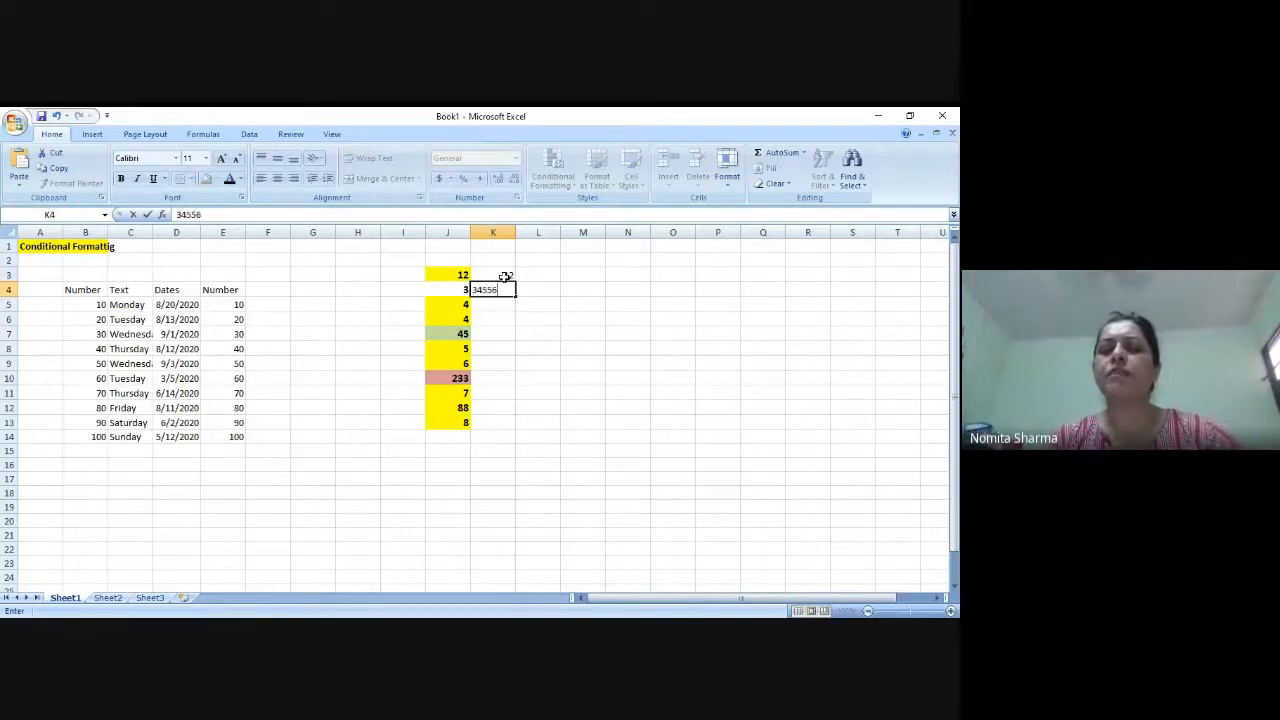
key("BackSpace")
key("BackSpace")
key("BackSpace")
key("BackSpace")
key("Return")
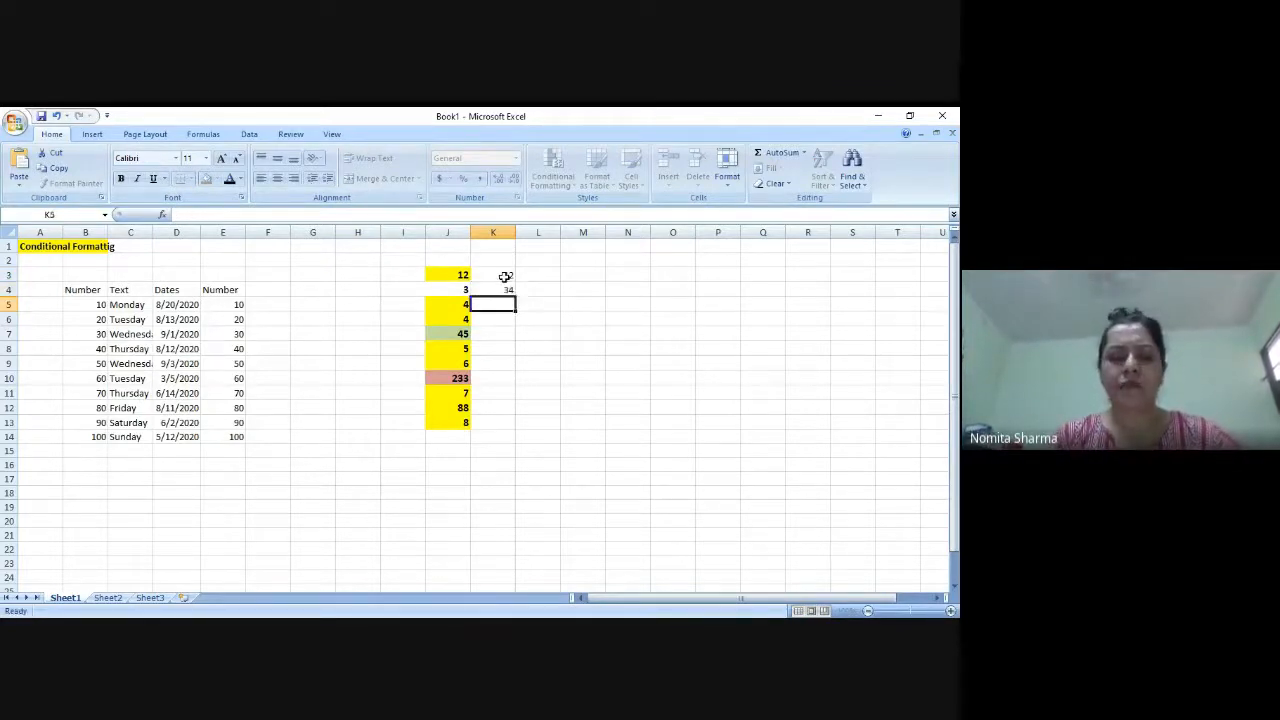
type("334")
key("Return")
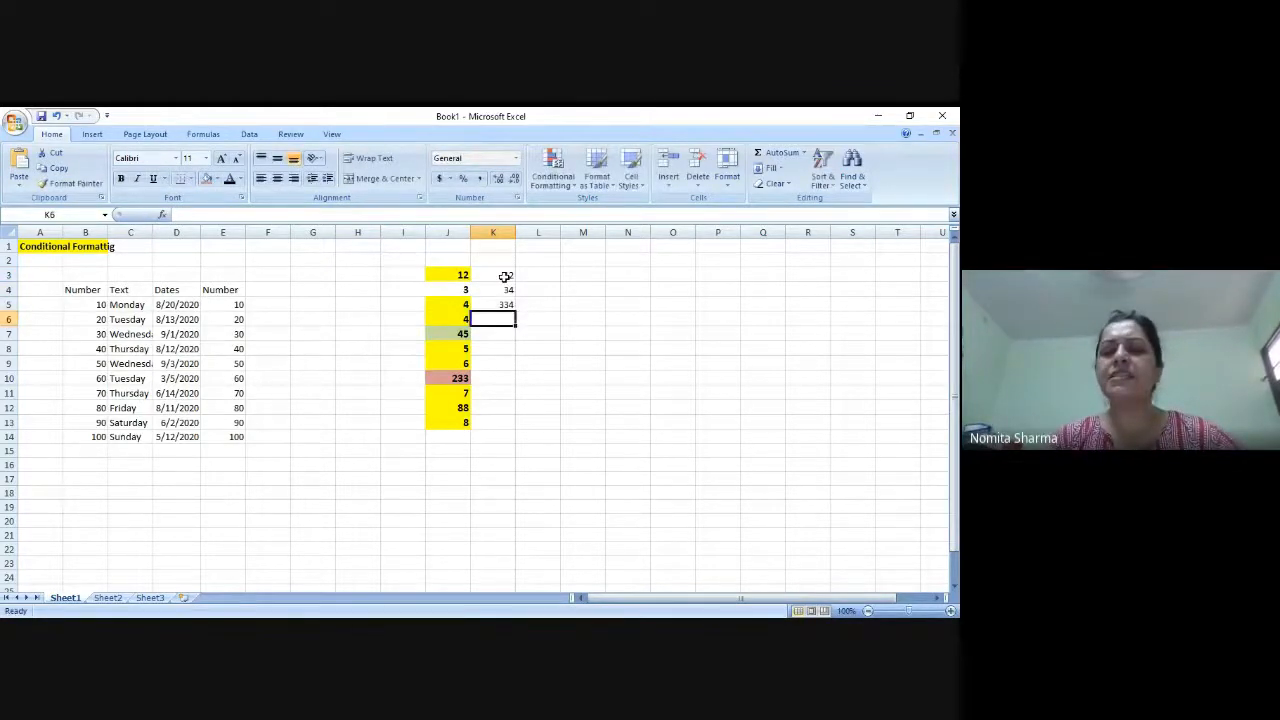
- Continue the column K list with 344 in K6, 223 in K7 and 111 in K8
type("344")
key("Return")
type("223")
key("Return")
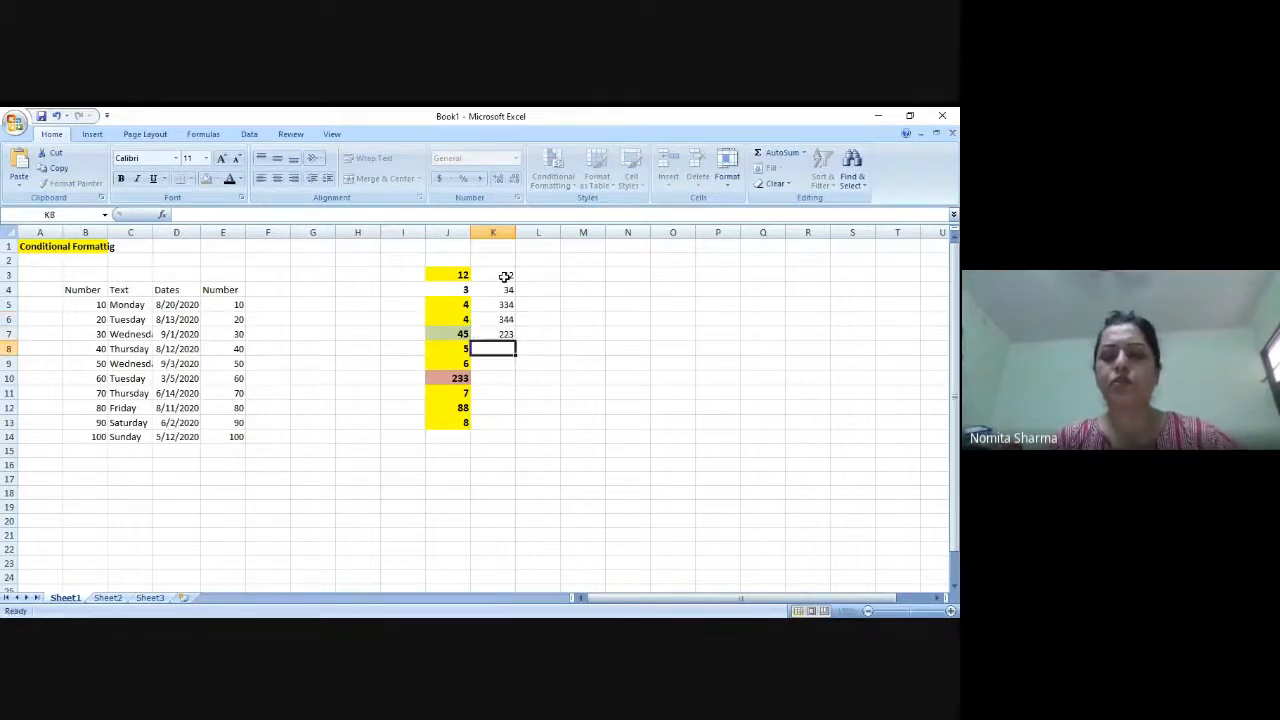
type("111")
key("Return")
- Add 223 in K9, 445 in K10 and 22 in K11 to the column K list
type("223")
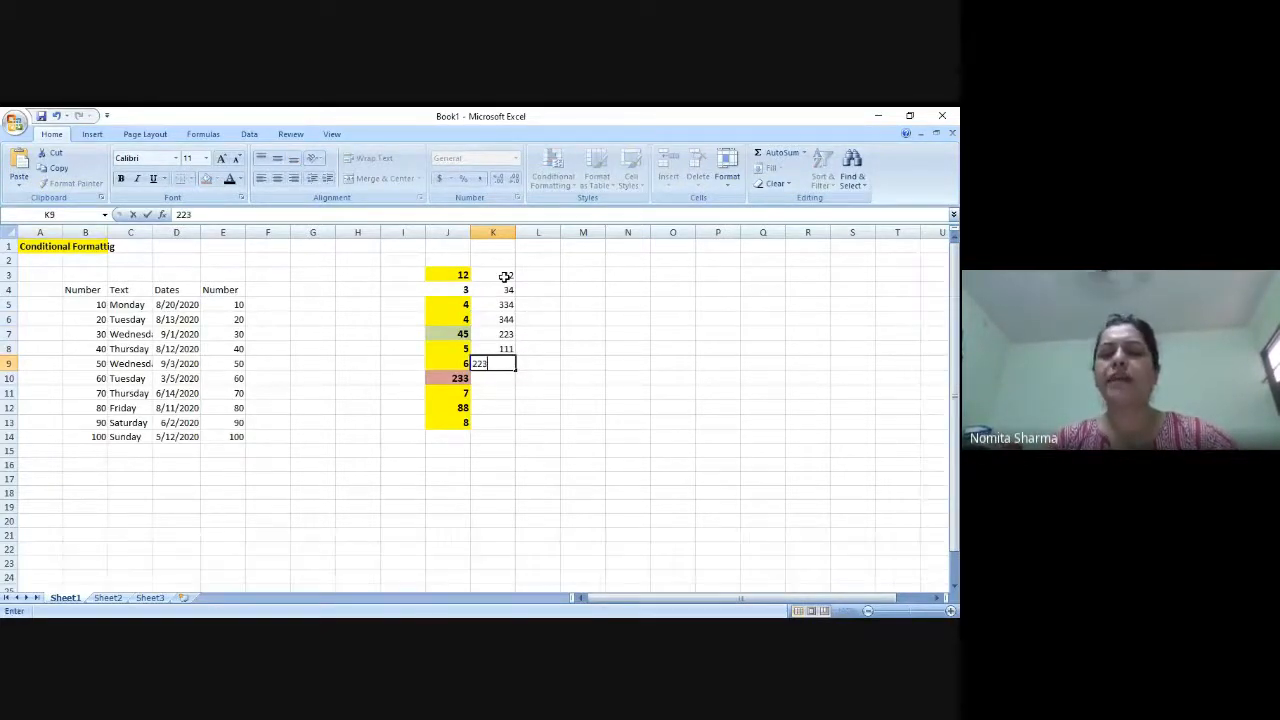
key("Return")
type("445")
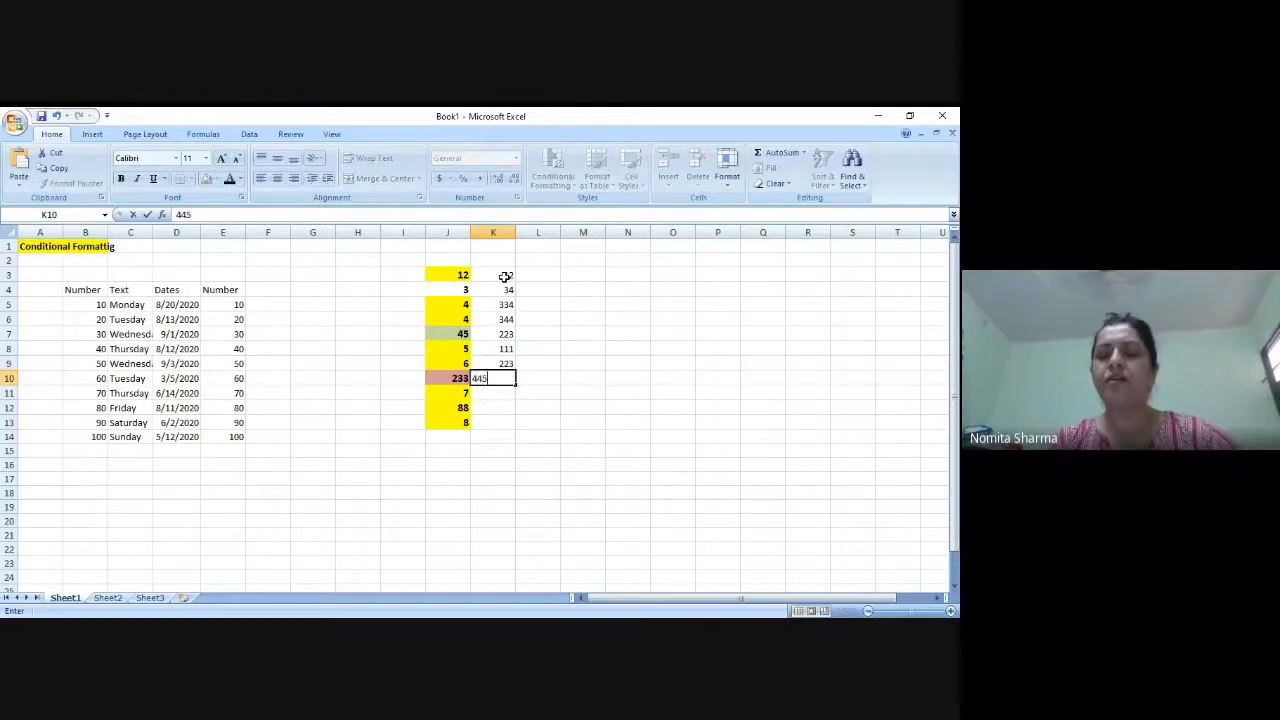
key("Return")
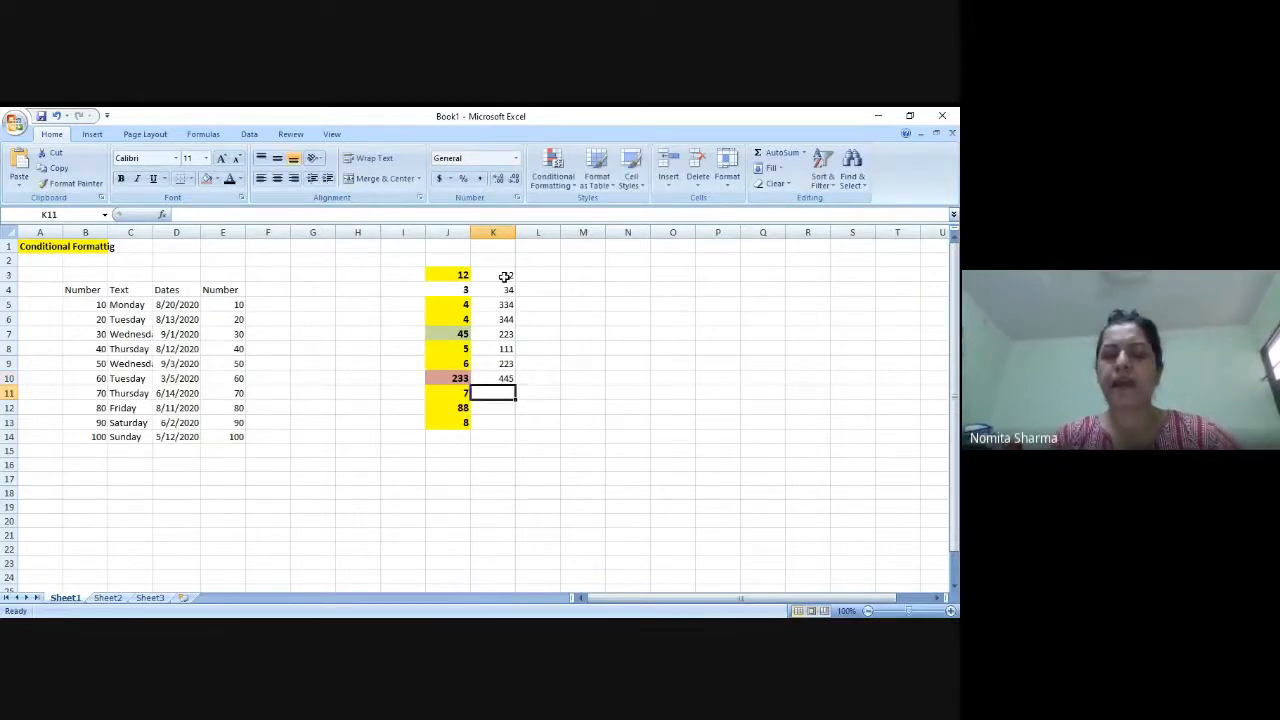
type("22")
key("Return")
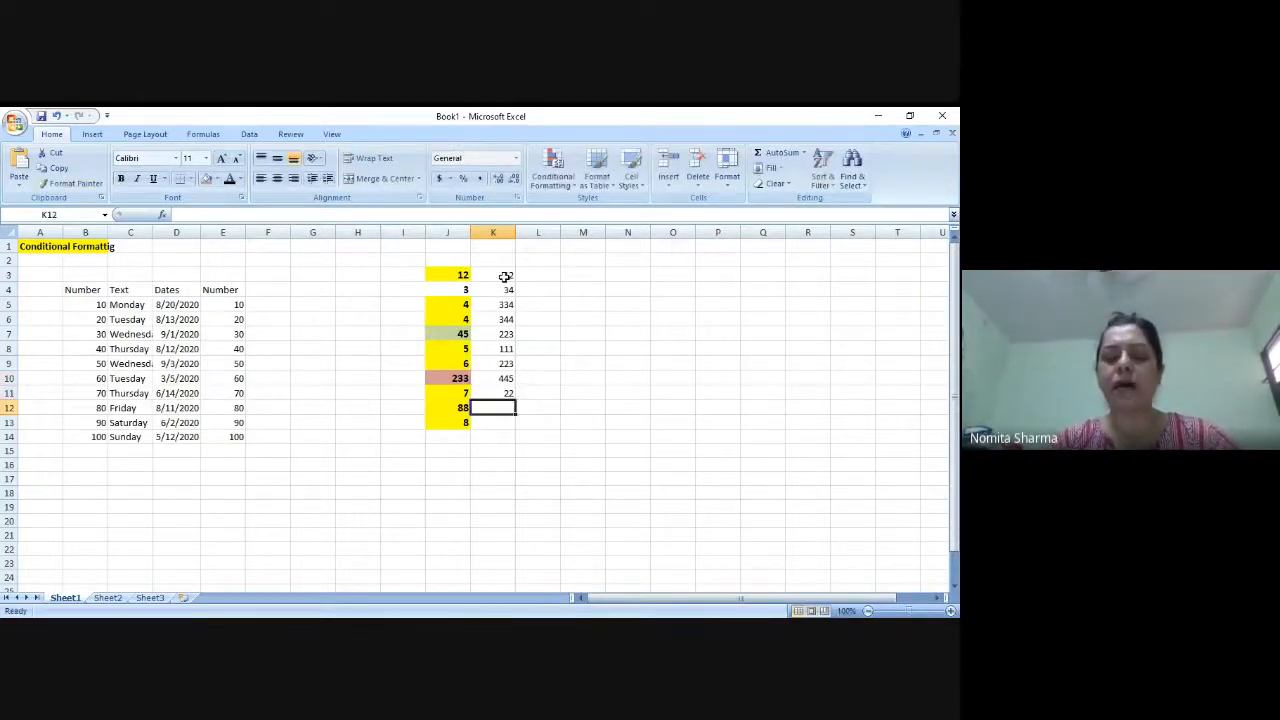
- Finish the column K list with 23 in K12 and 12 in K13
type("23")
key("Return")
type("12")
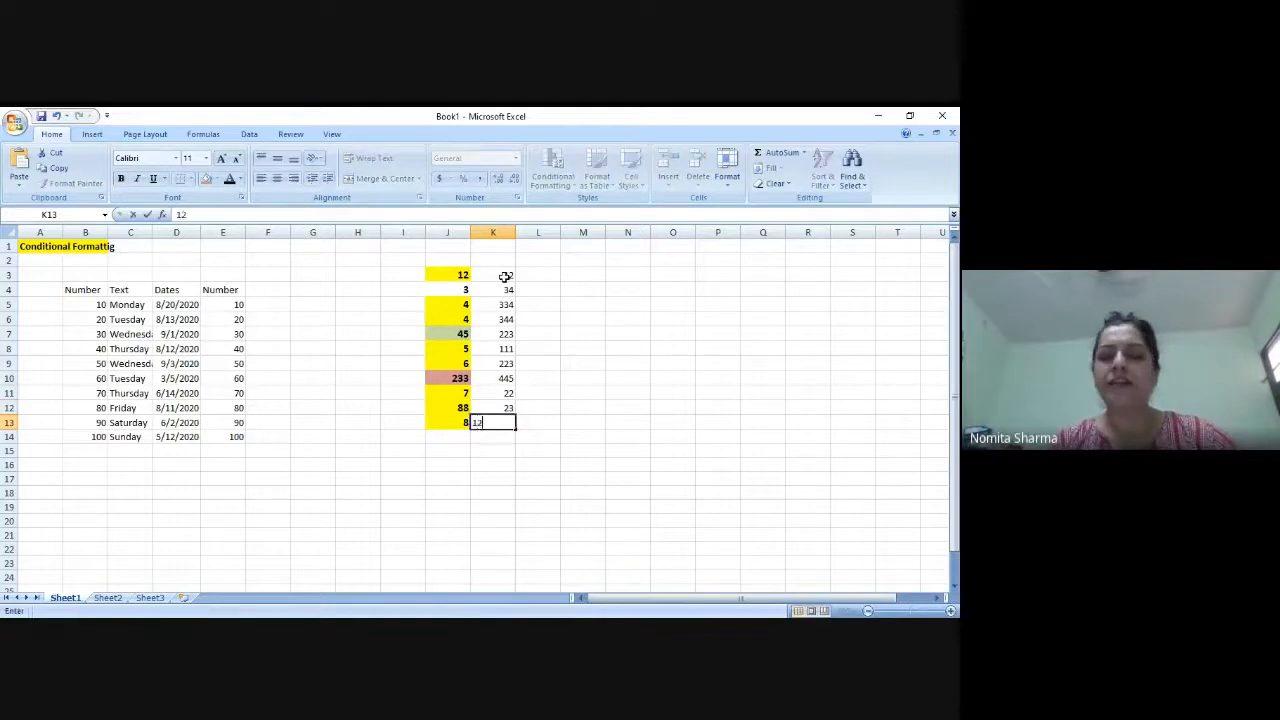
key("Return")
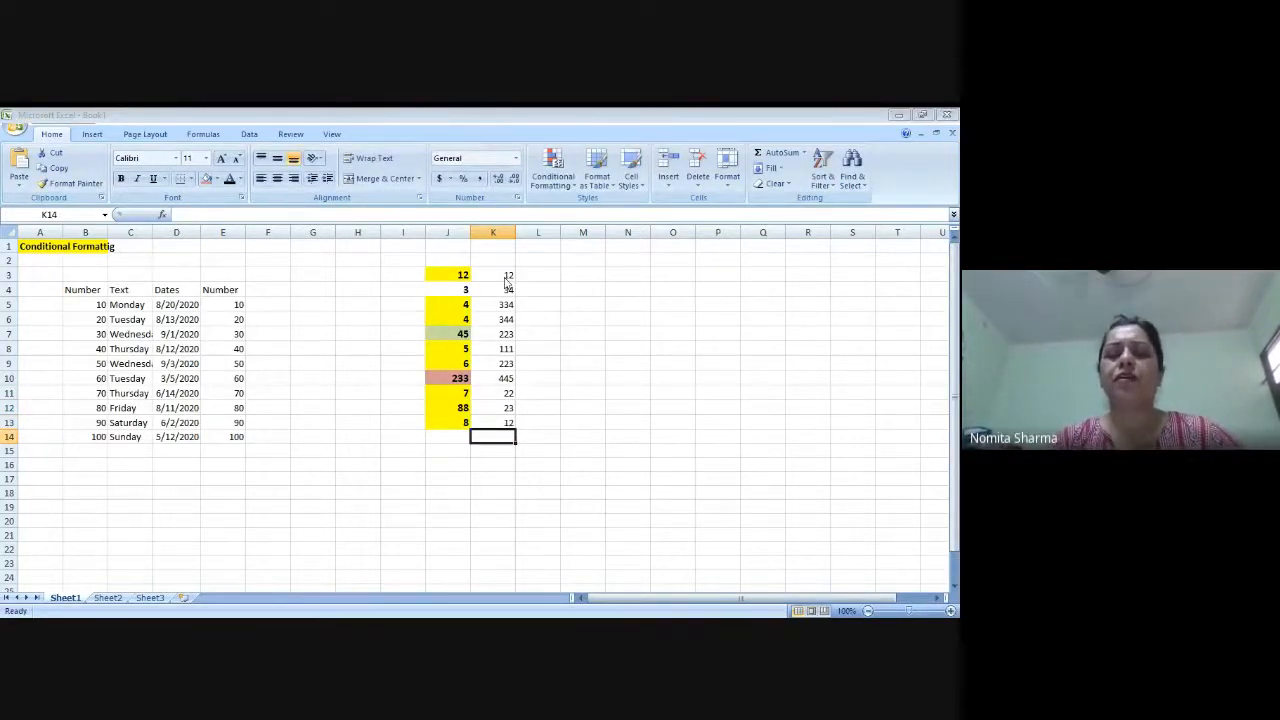
left_click(436, 438)
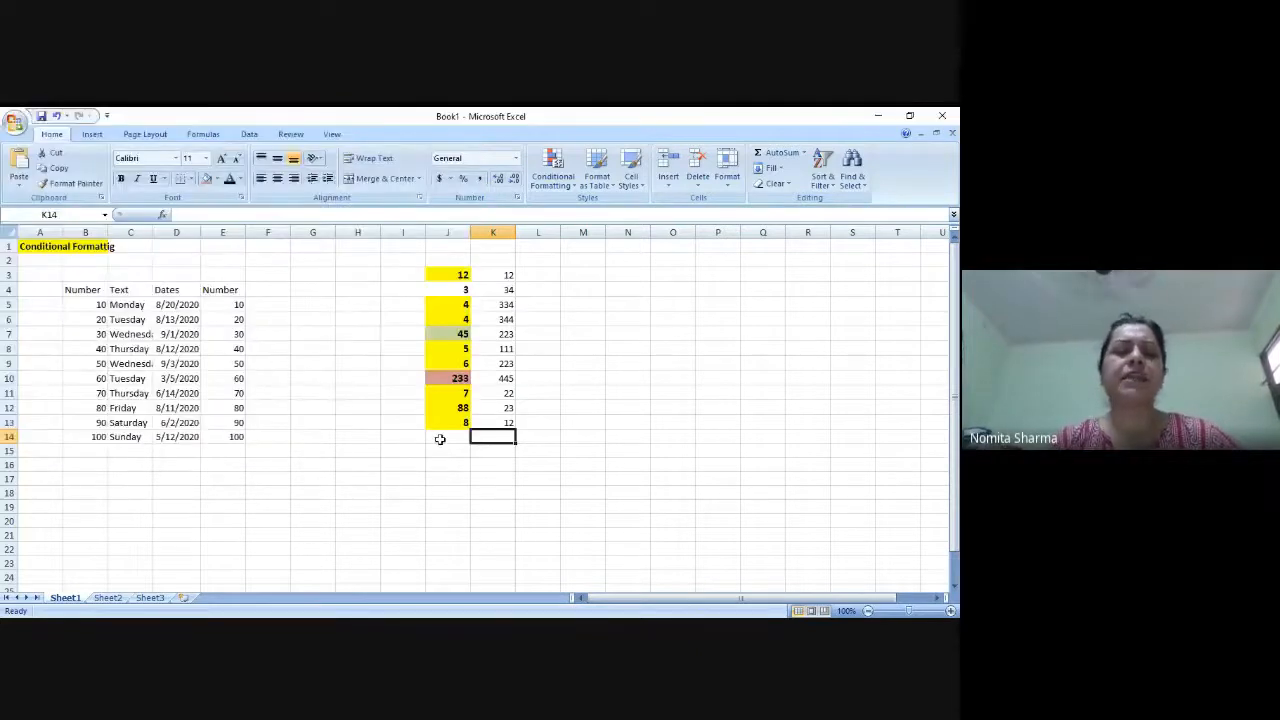
- Select the whole sample table with its headings, from B4 to E14
left_click(73, 290)
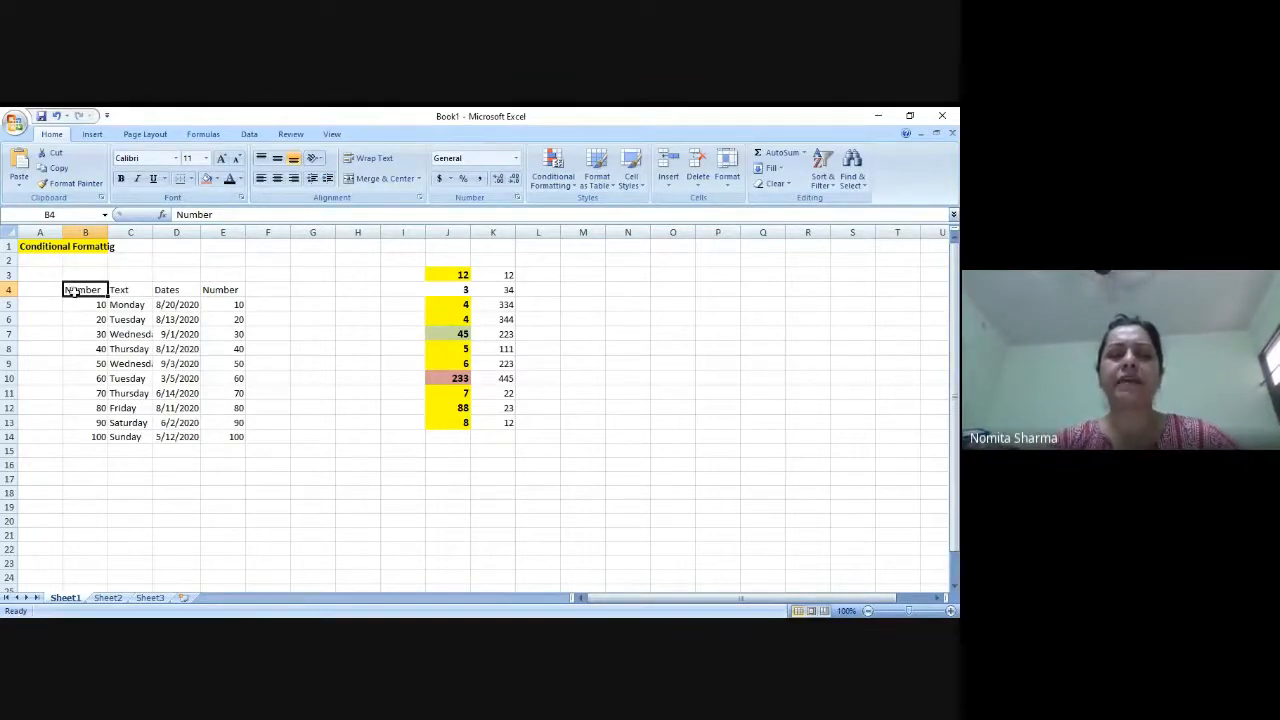
key("shift+Right")
key("shift+Right")
key("shift+Right")
key("shift+Down")
key("shift+Down")
key("shift+Down")
key("shift+Down")
key("shift+Down")
key("shift+Down")
key("shift+Down")
key("shift+Down")
key("shift+Down")
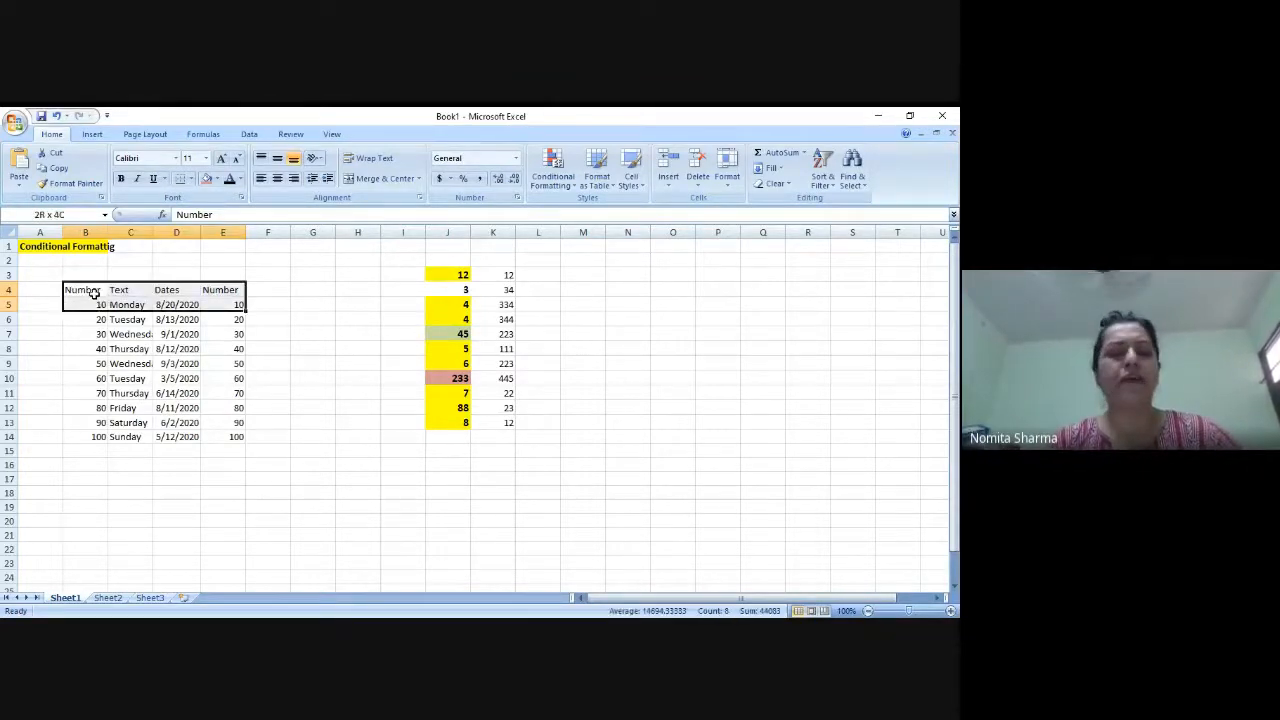
key("shift+Down")
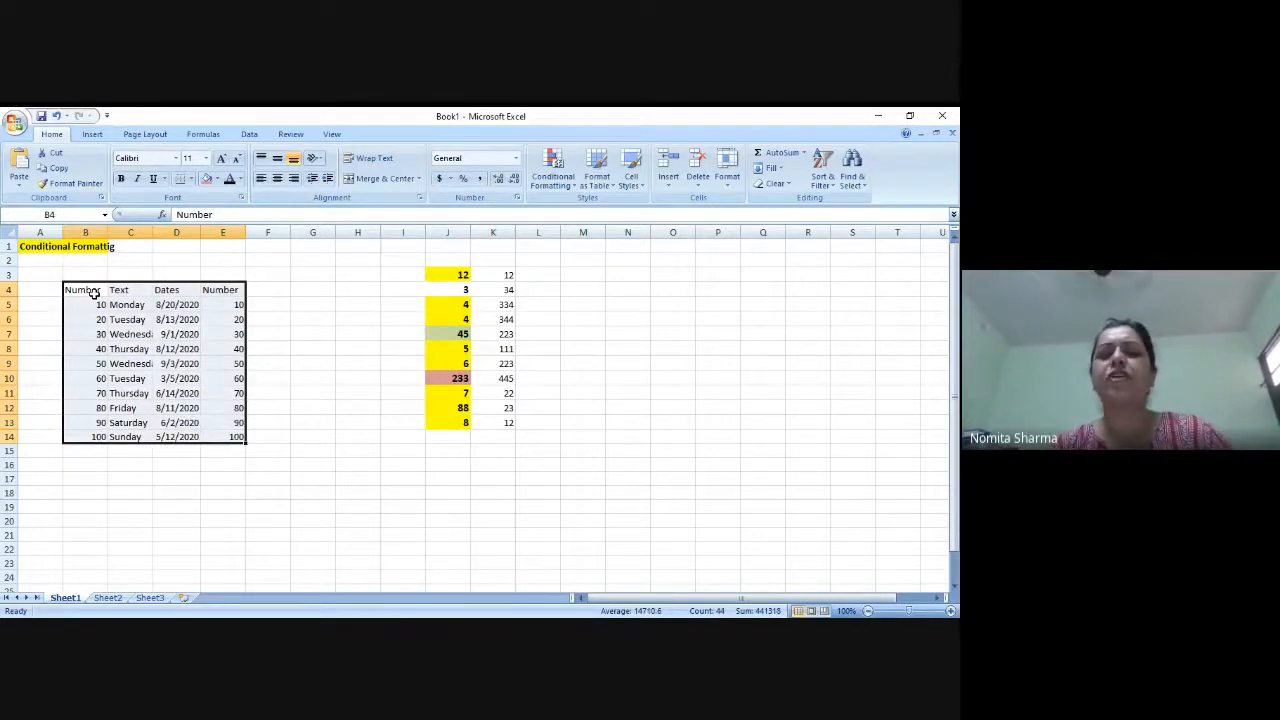
- Examine the manually formatted numbers in column J, cell by cell
left_click(446, 277)
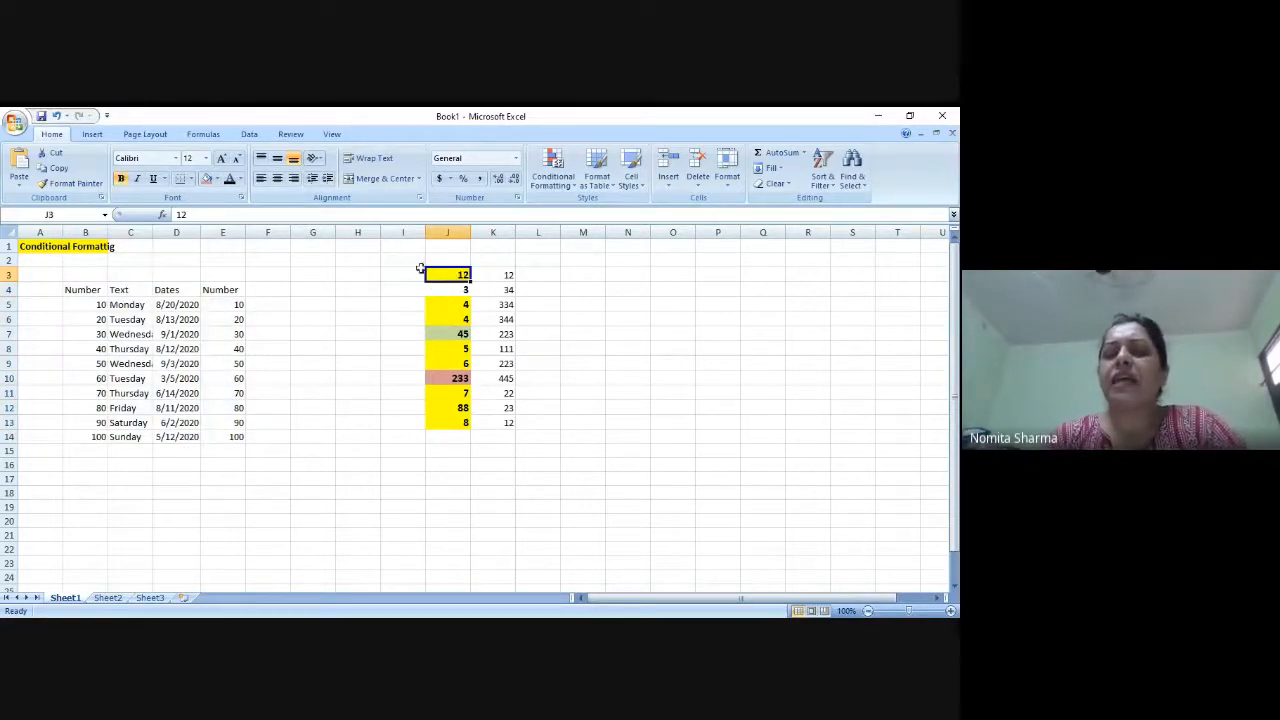
left_click(454, 289)
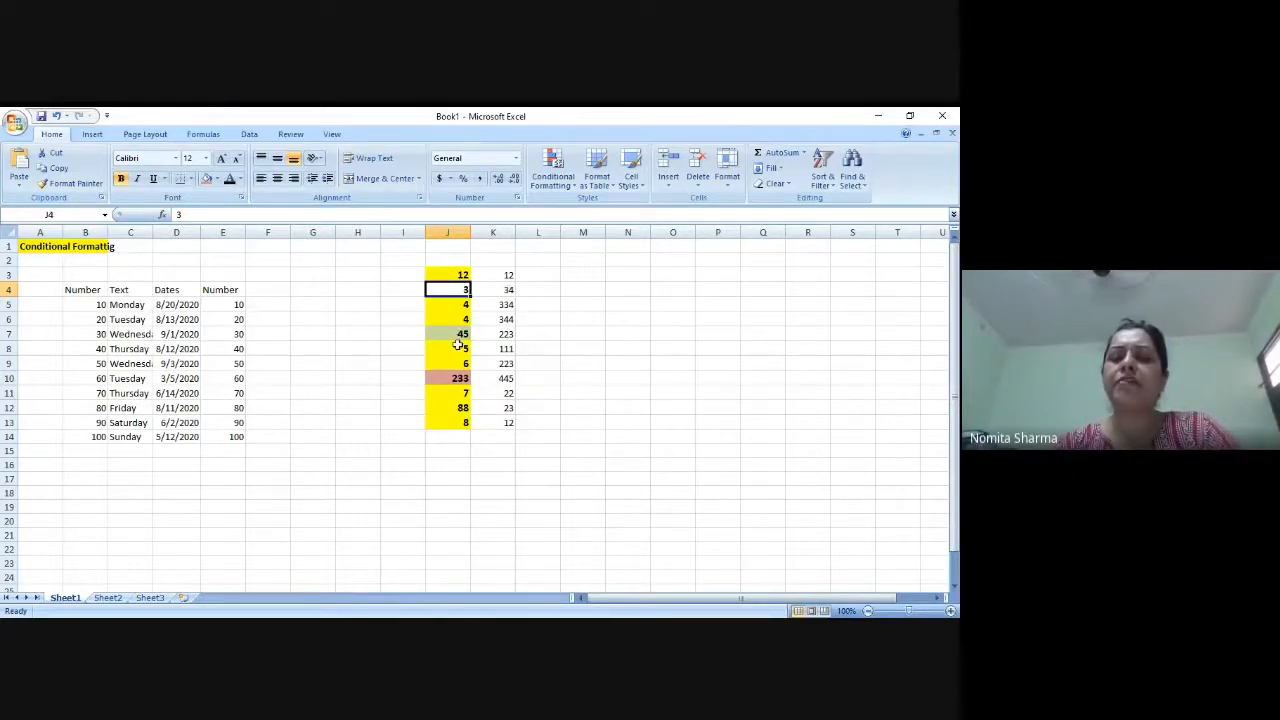
left_click(465, 423)
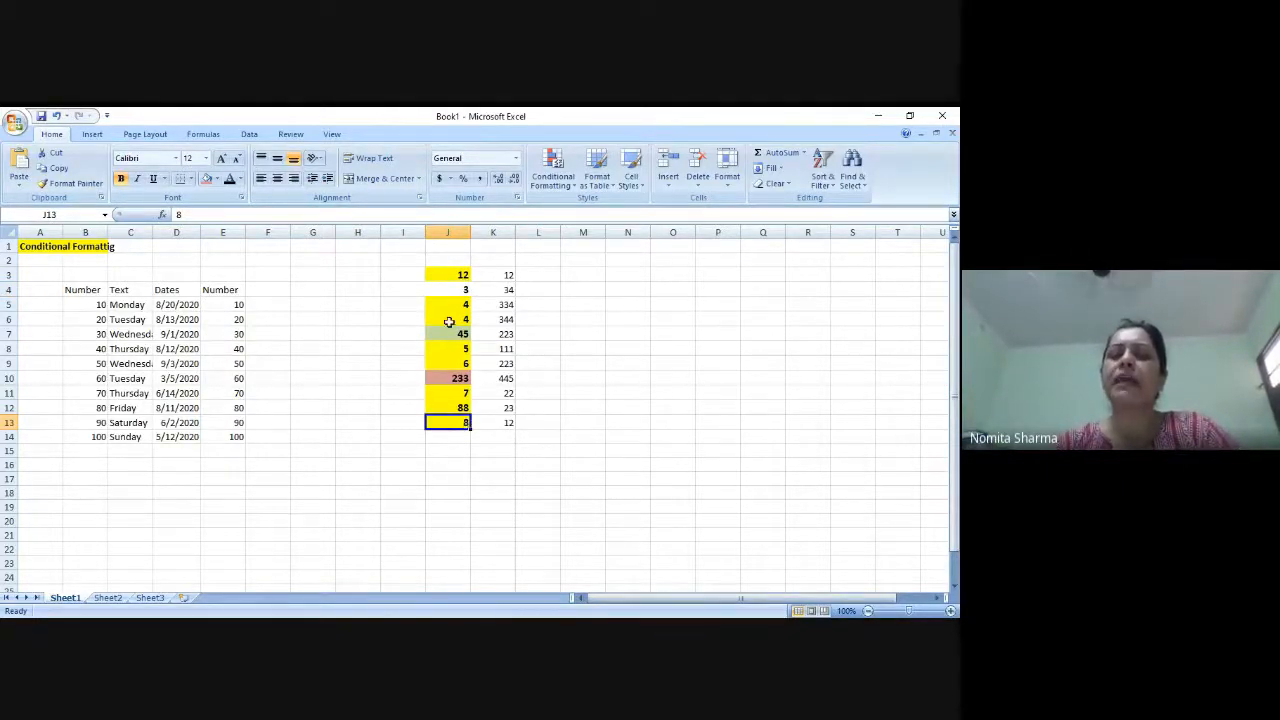
left_click(450, 279)
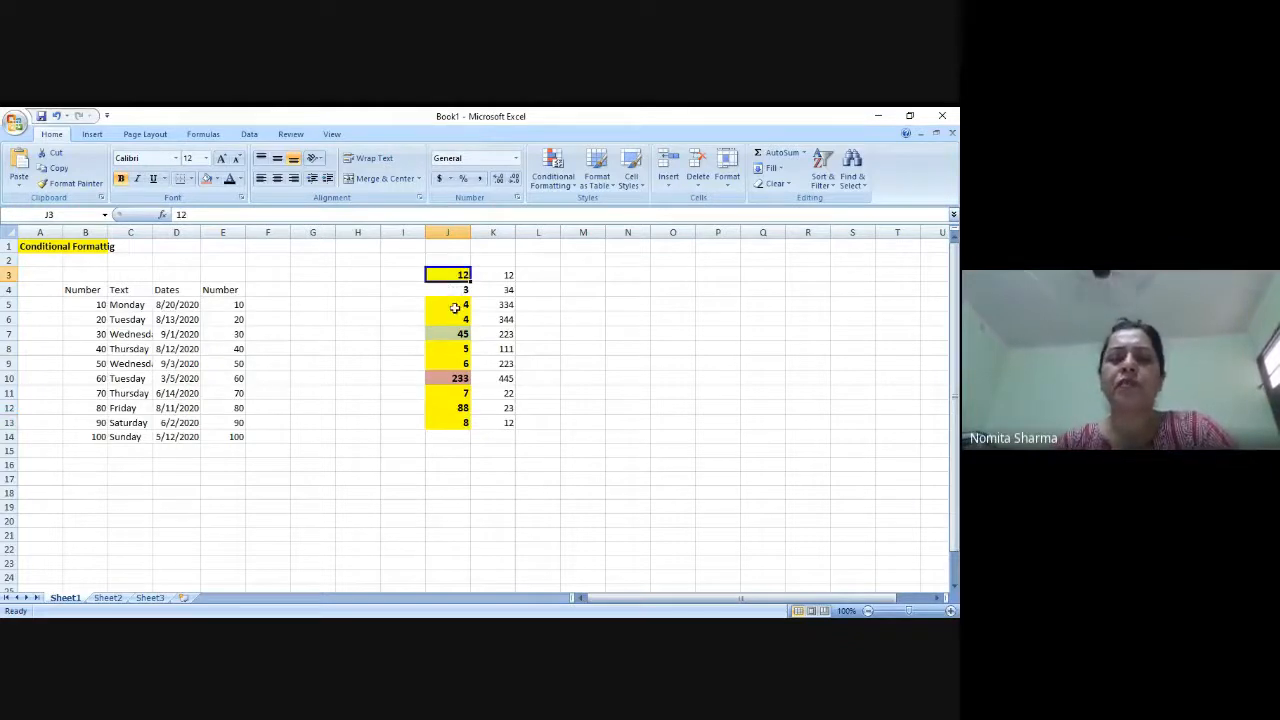
left_click(454, 306)
key("Down")
key("Down")
key("Down")
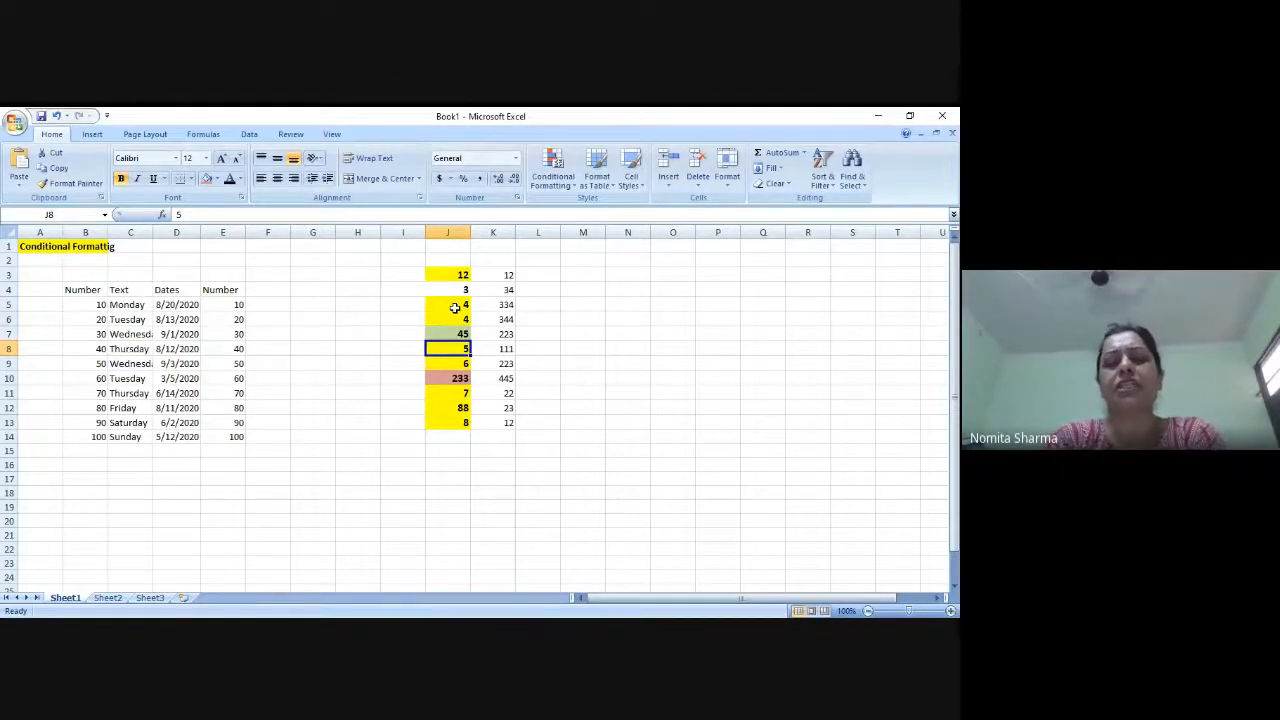
key("Up")
key("Up")
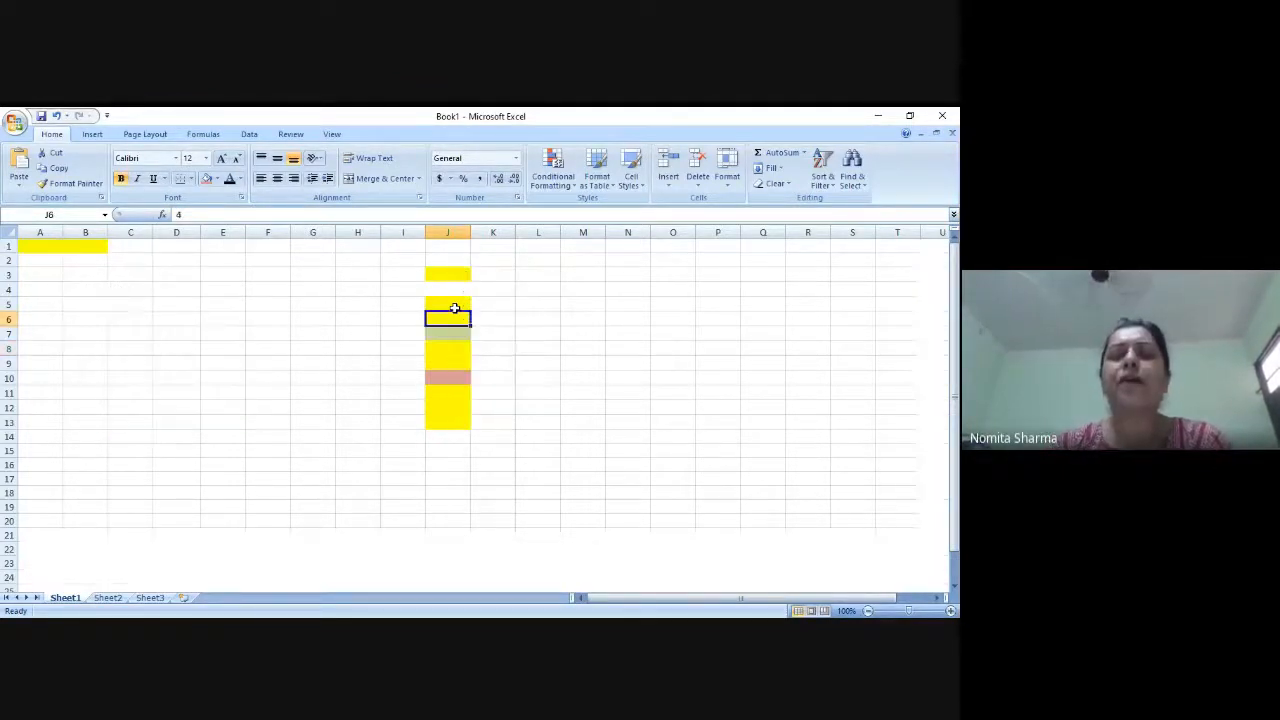
- Start a text list in column L with the letters a, b, c, d and e in L3 to L7
key("Up")
key("Up")
key("Up")
key("Right")
key("Right")
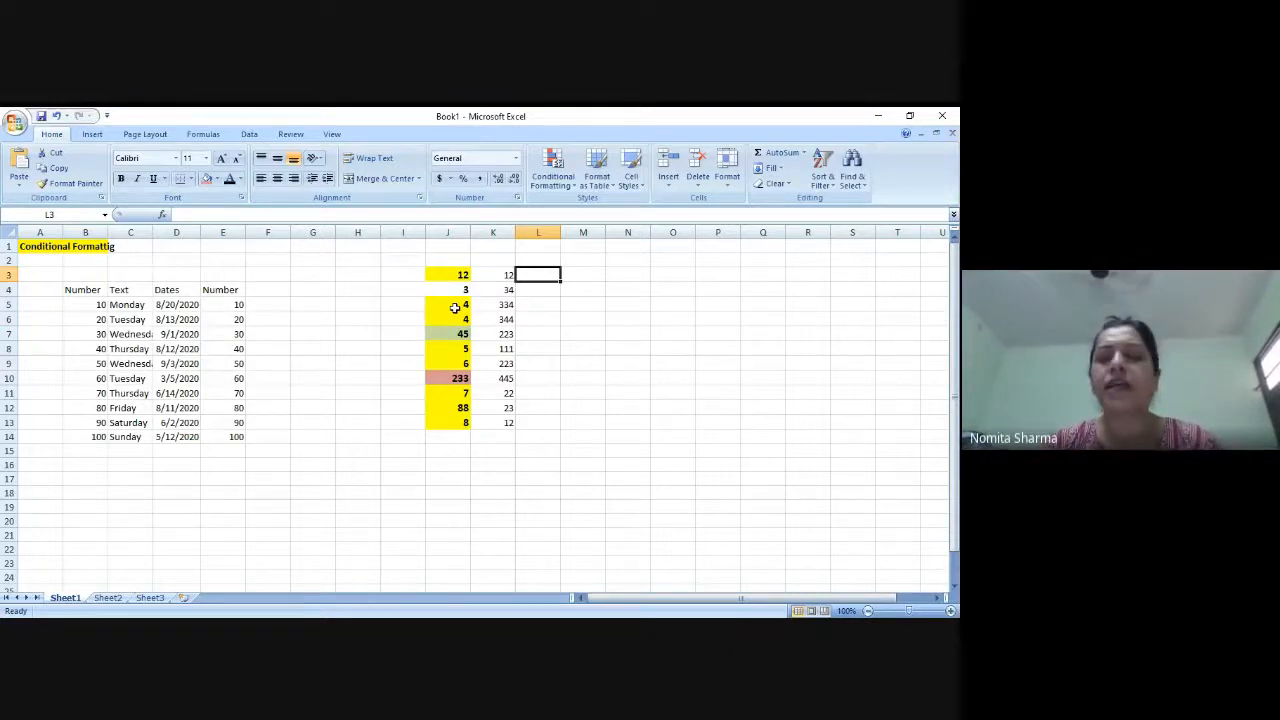
type("a")
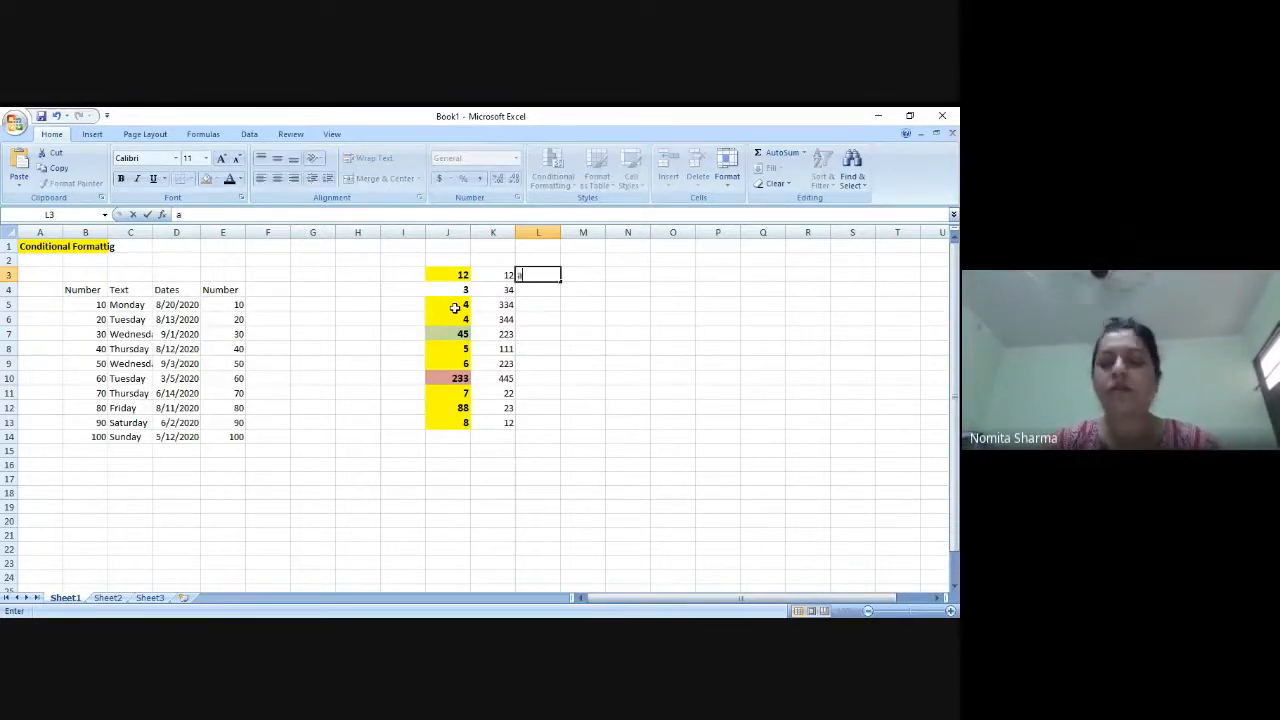
key("Return")
type("b")
key("Return")
type("c")
key("Return")
type("d")
key("Return")
type("e")
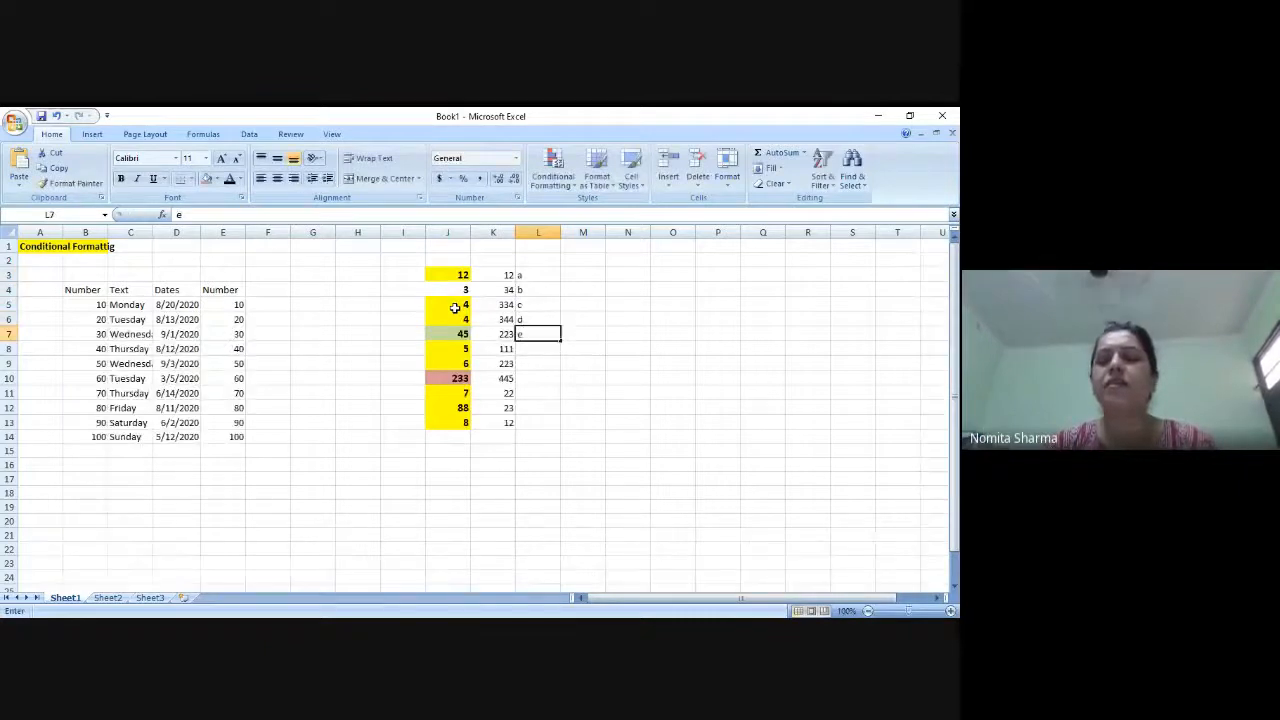
key("Return")
- Continue the column L list with r in L8 and t in both L10 and L11, leaving L9 empty
type("r")
key("Return")
key("Return")
type("t")
key("Return")
type("t")
key("Up")
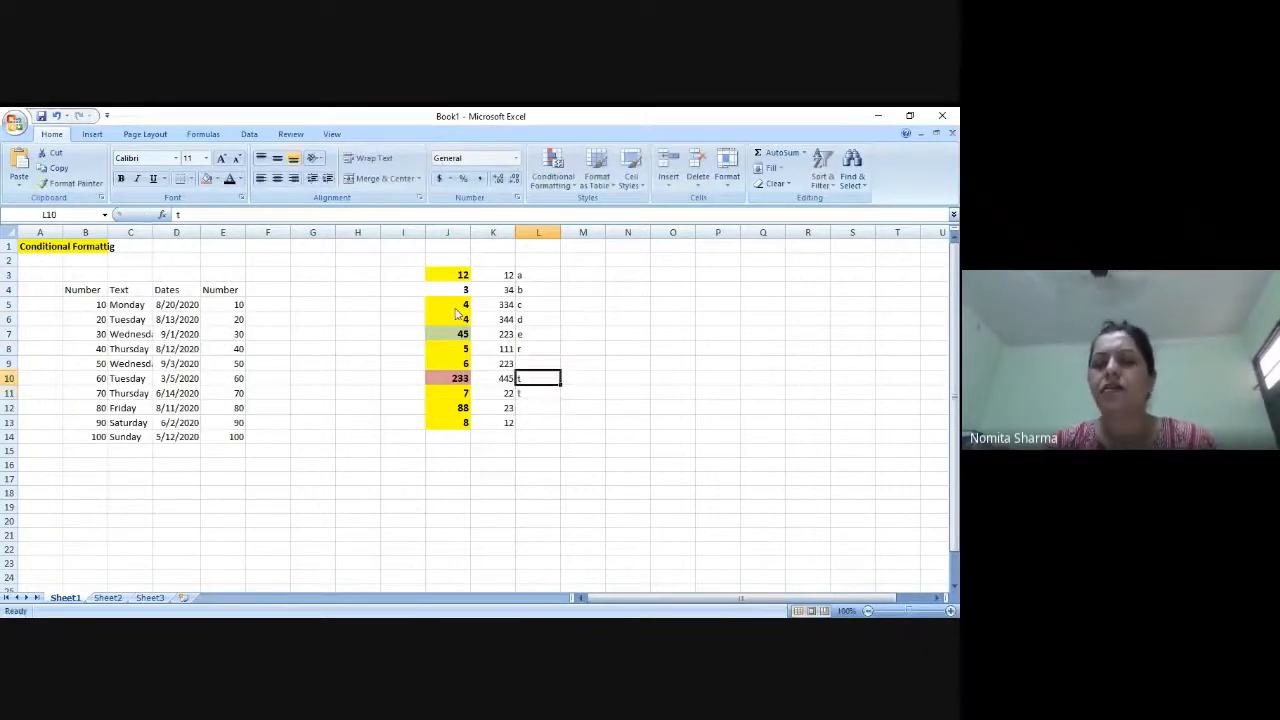
- Fill the empty cell L9 with as and enter df in L12
key("Up")
type("as")
key("Return")
key("Return")
key("Return")
type("df")
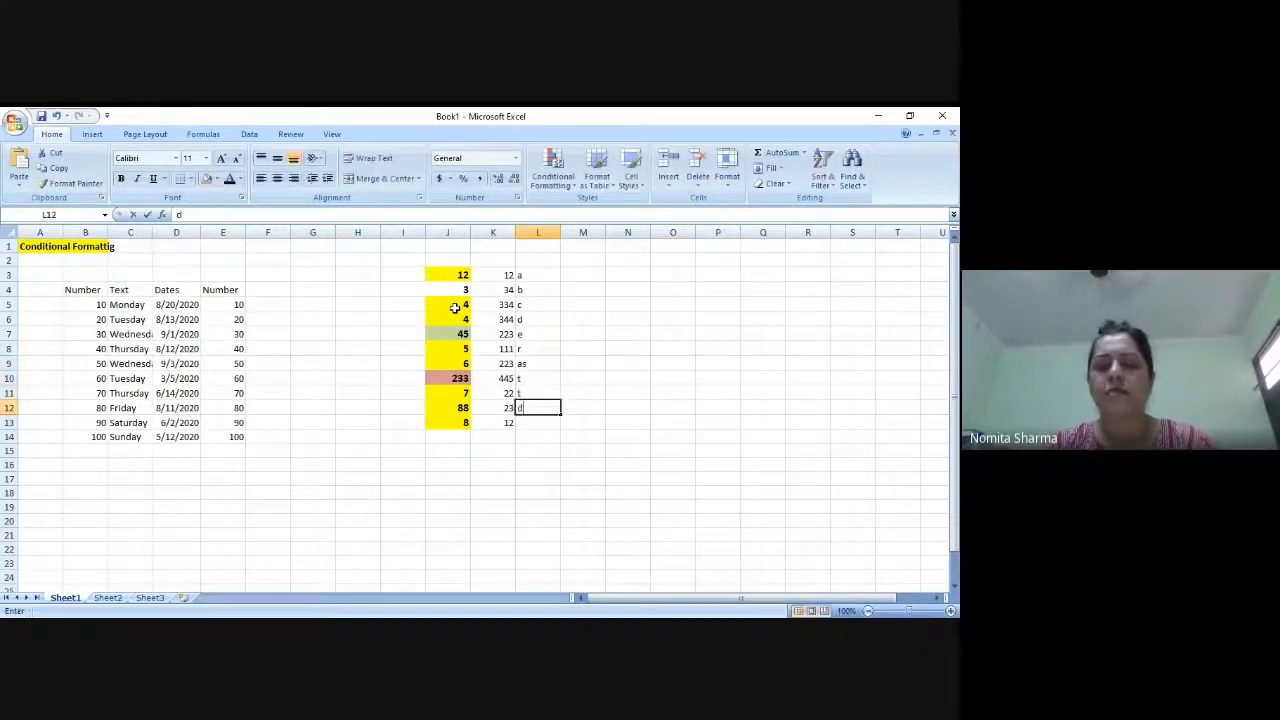